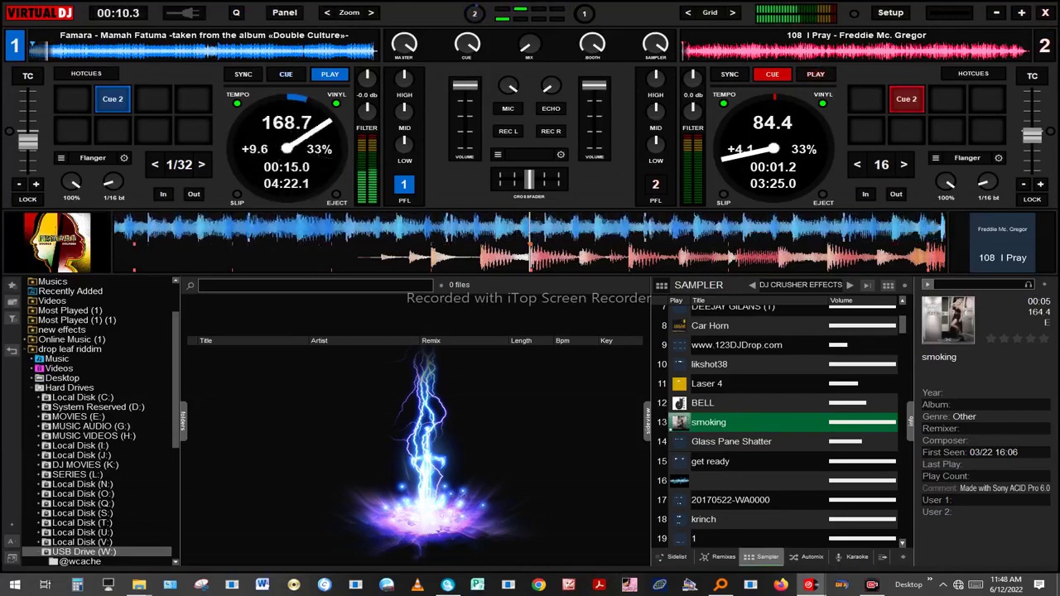
# Step: Trigger the "Now here this" sample from the start of the sampler list and return deck 1 to Cue 2
pyautogui.scroll(2, 778, 422)
pyautogui.click(679, 353)
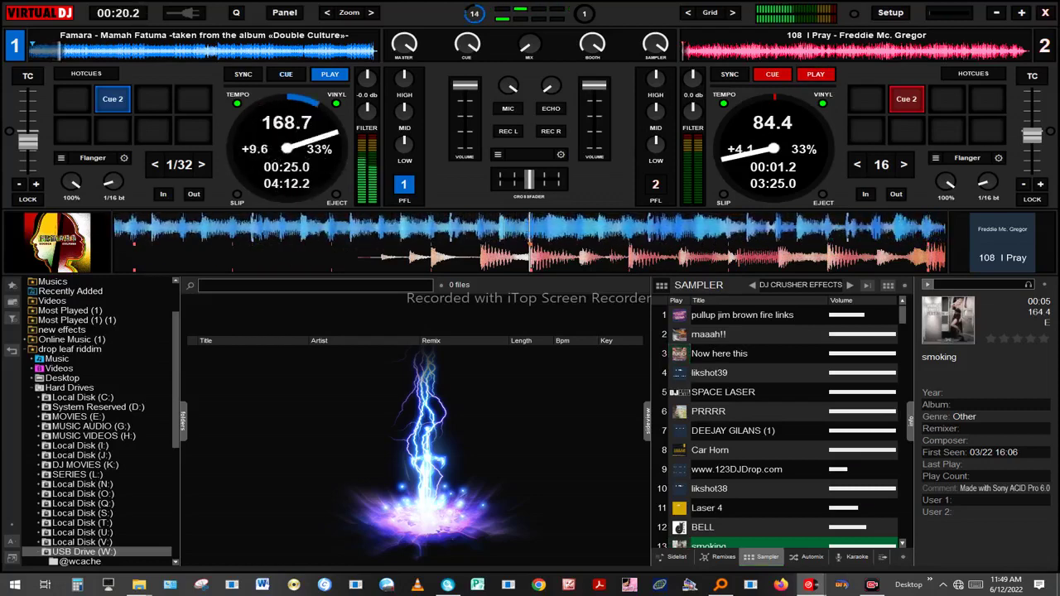
pyautogui.press('F2')
pyautogui.press('2')
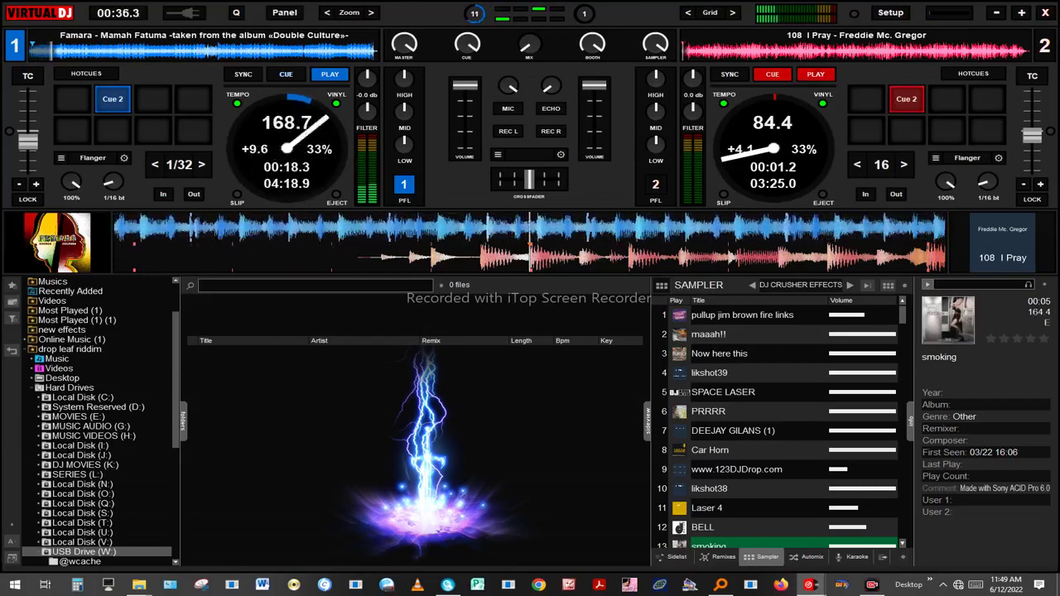
# Step: Trigger the "PRRRR" sample, followed by sample 27, "DJ GILANSEFFECTmp3 (1)"
pyautogui.click(679, 412)
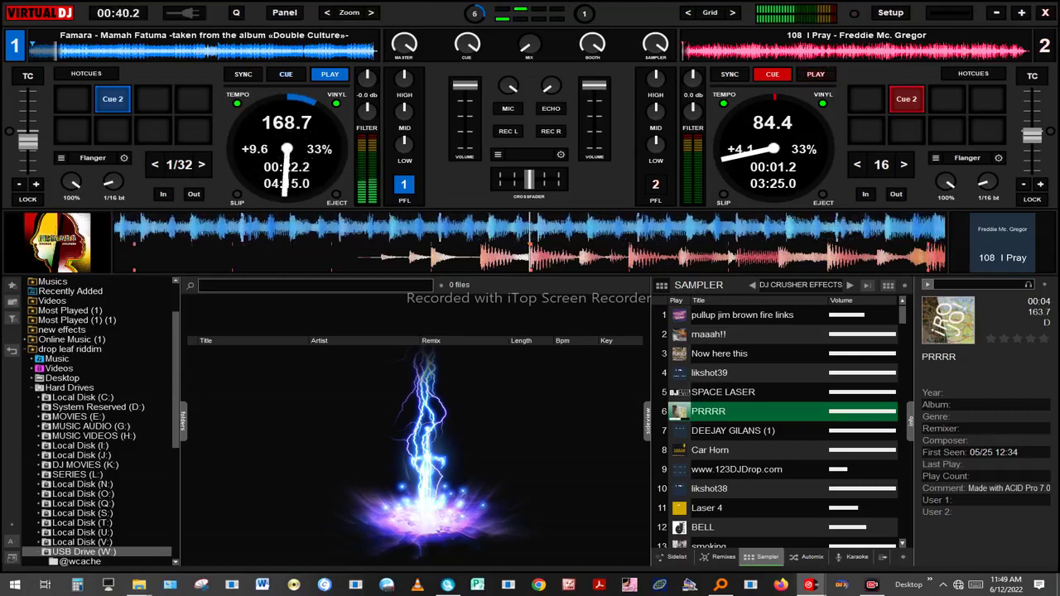
pyautogui.scroll(-3, 779, 431)
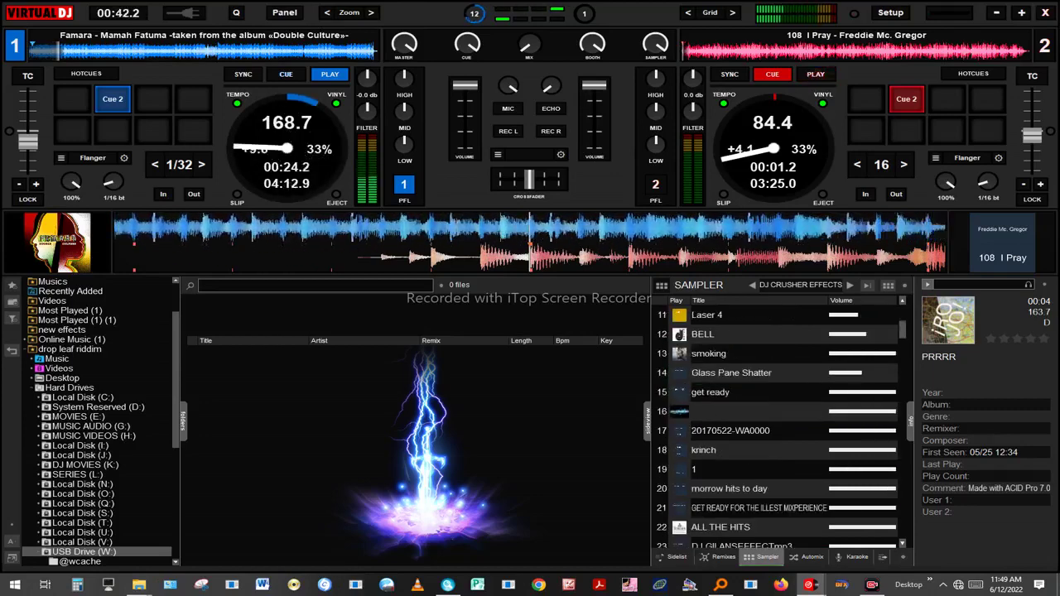
pyautogui.scroll(-2, 778, 431)
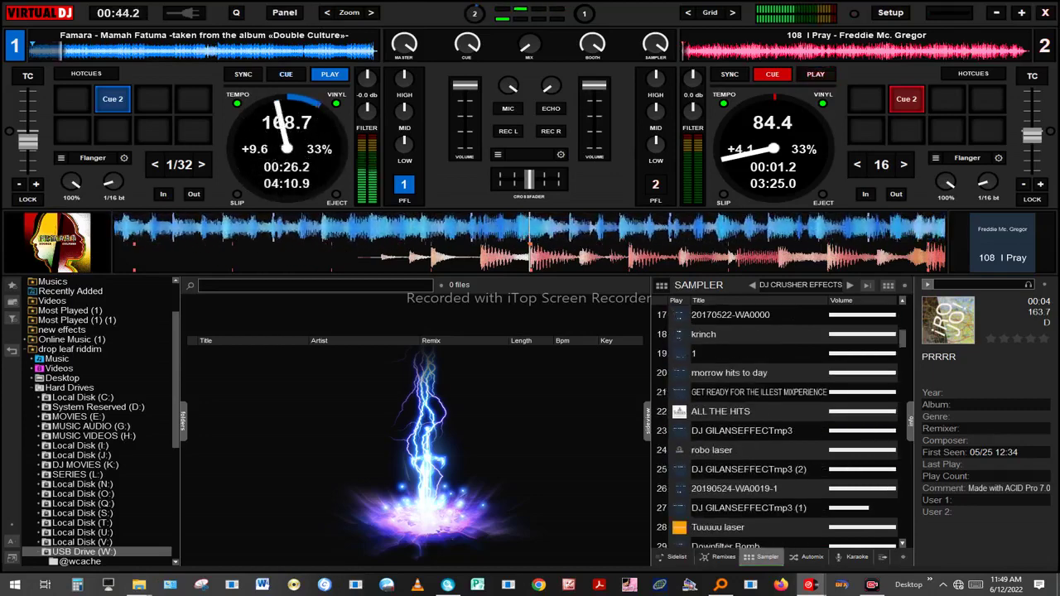
pyautogui.scroll(-2, 778, 430)
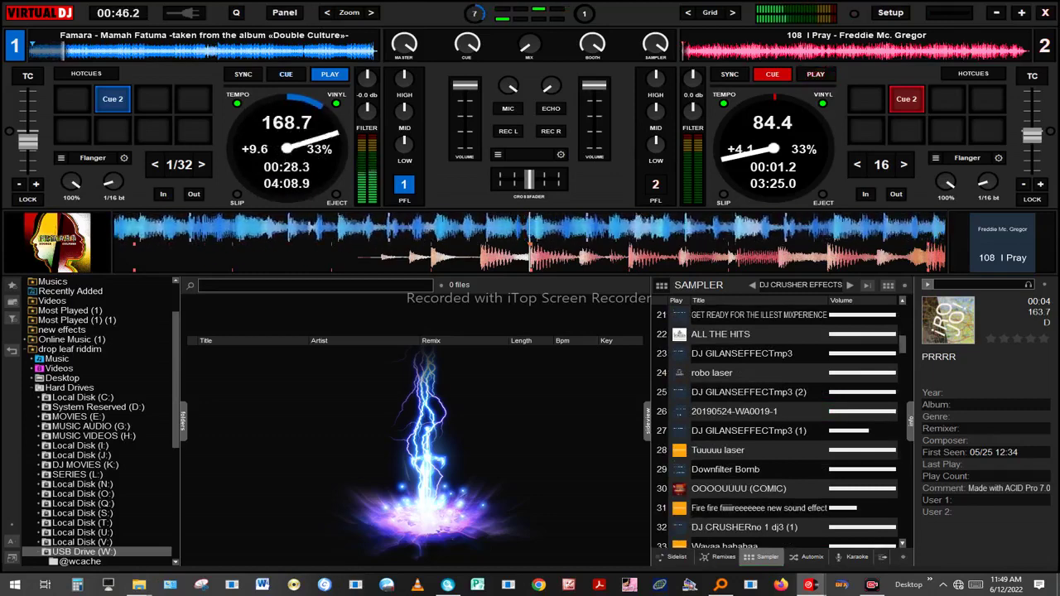
pyautogui.click(680, 430)
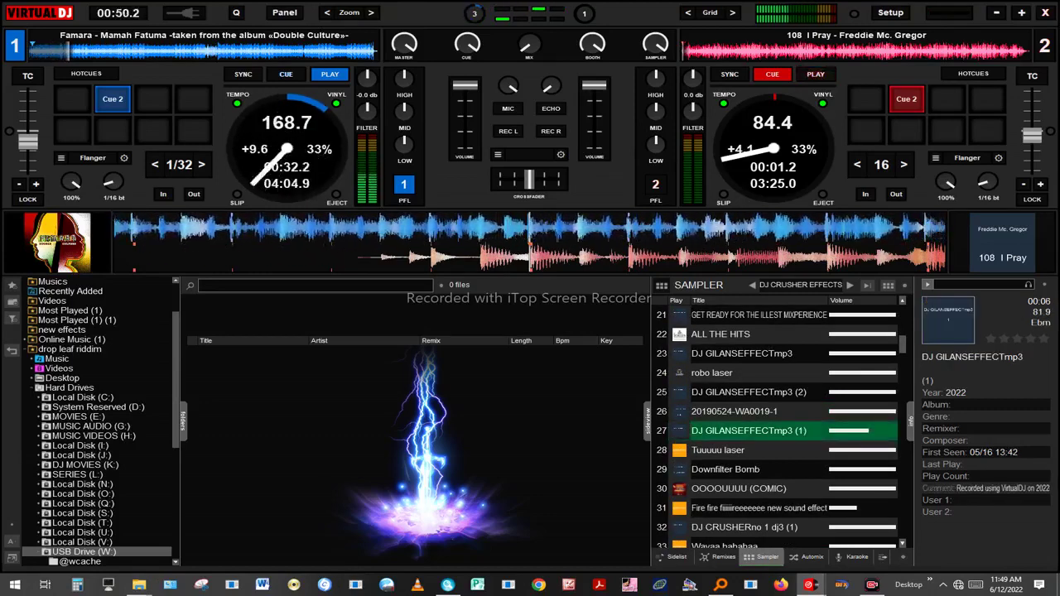
pyautogui.click(905, 286)
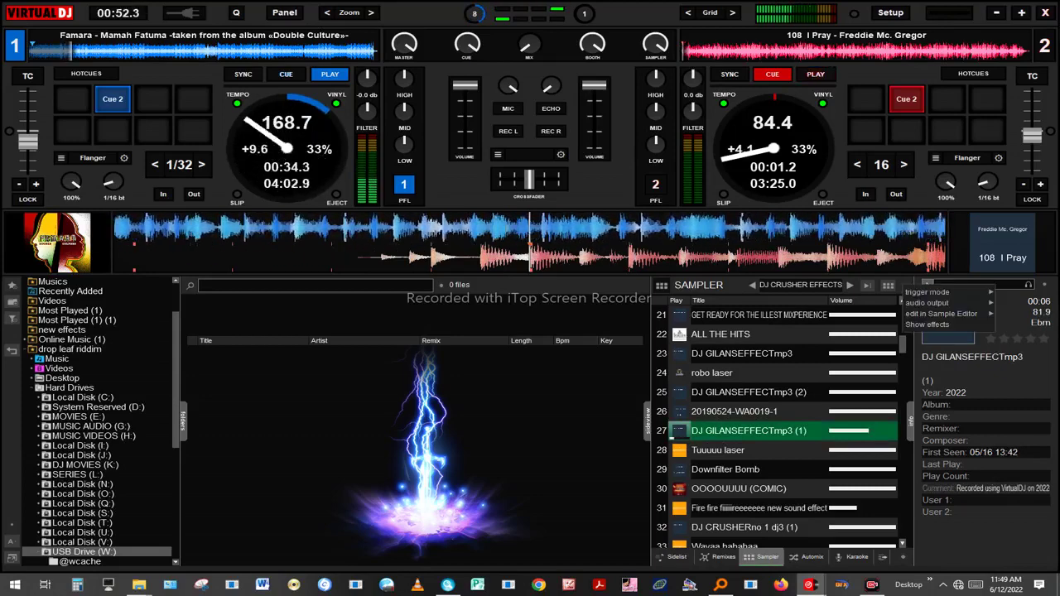
pyautogui.moveTo(946, 314)
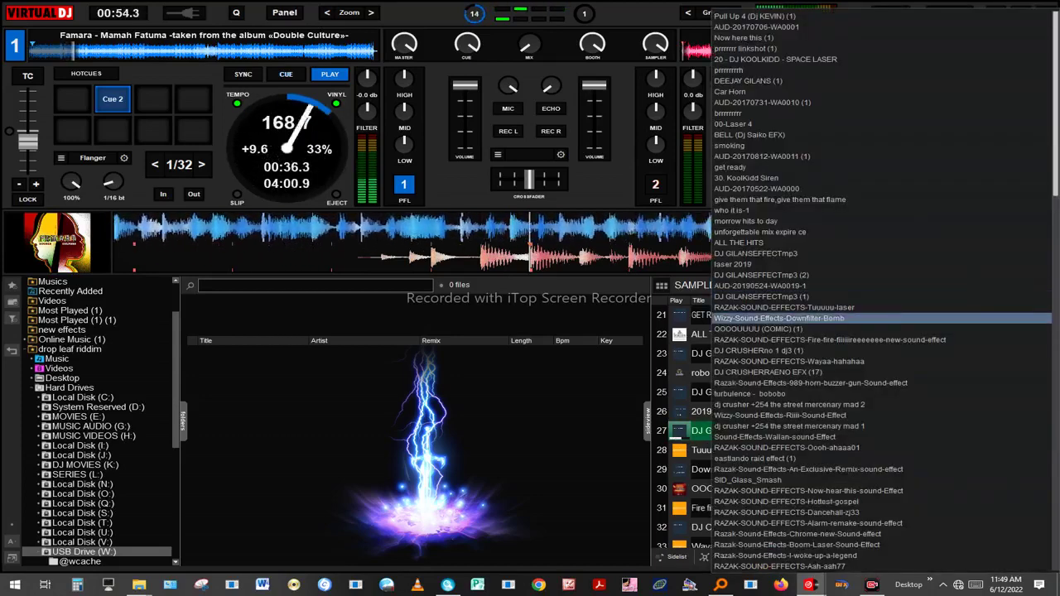
pyautogui.click(830, 339)
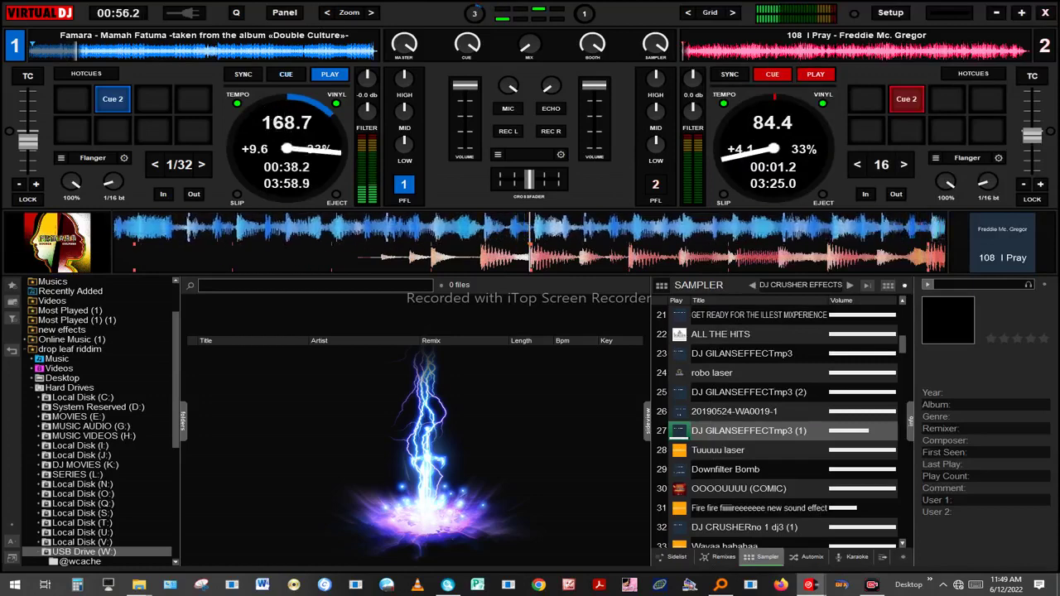
# Step: Set the sampler's trigger mode to stutter
pyautogui.click(905, 286)
pyautogui.moveTo(931, 292)
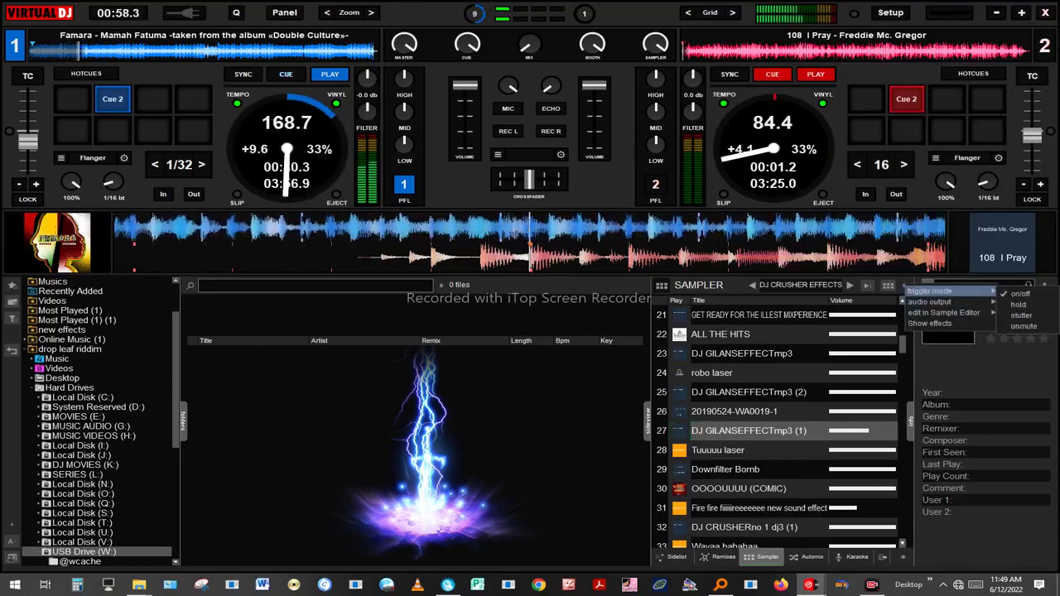
pyautogui.click(1022, 316)
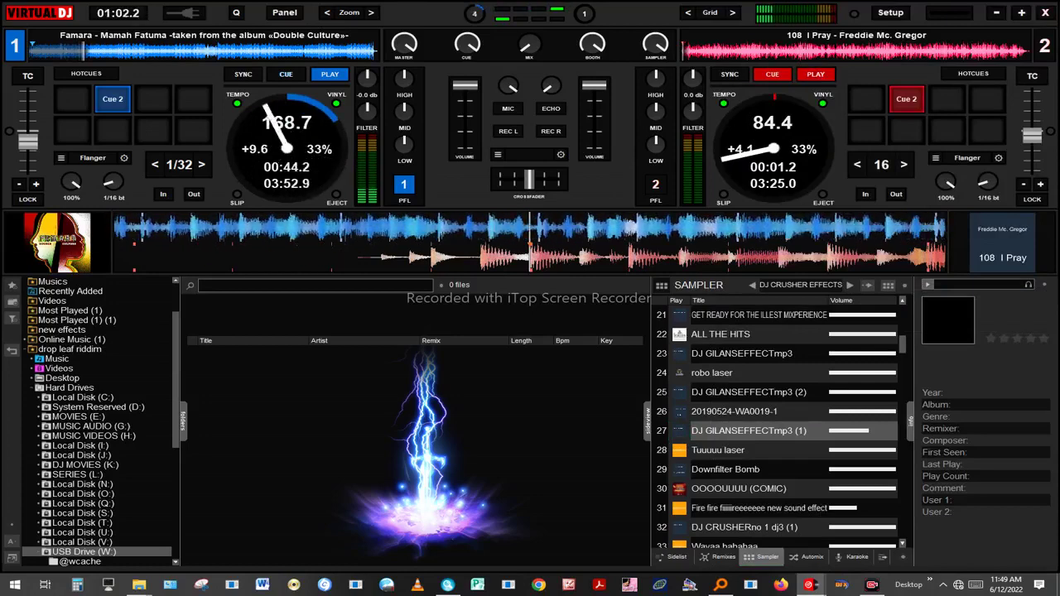
# Step: Trigger sample 27, "DJ GILANSEFFECTmp3 (1)", followed by the untitled sample in slot 16
pyautogui.click(679, 431)
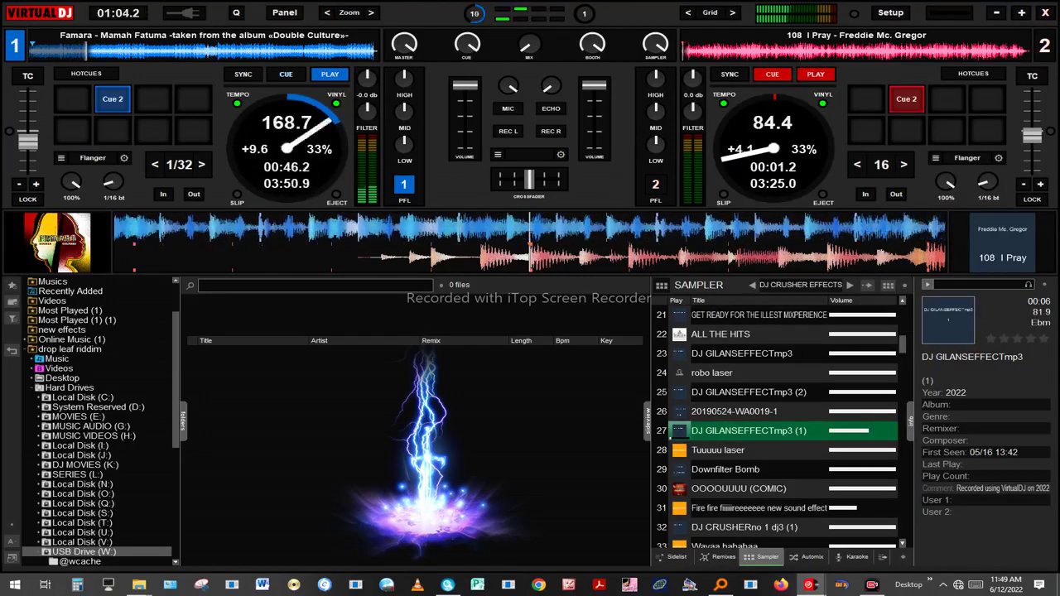
pyautogui.scroll(2, 778, 431)
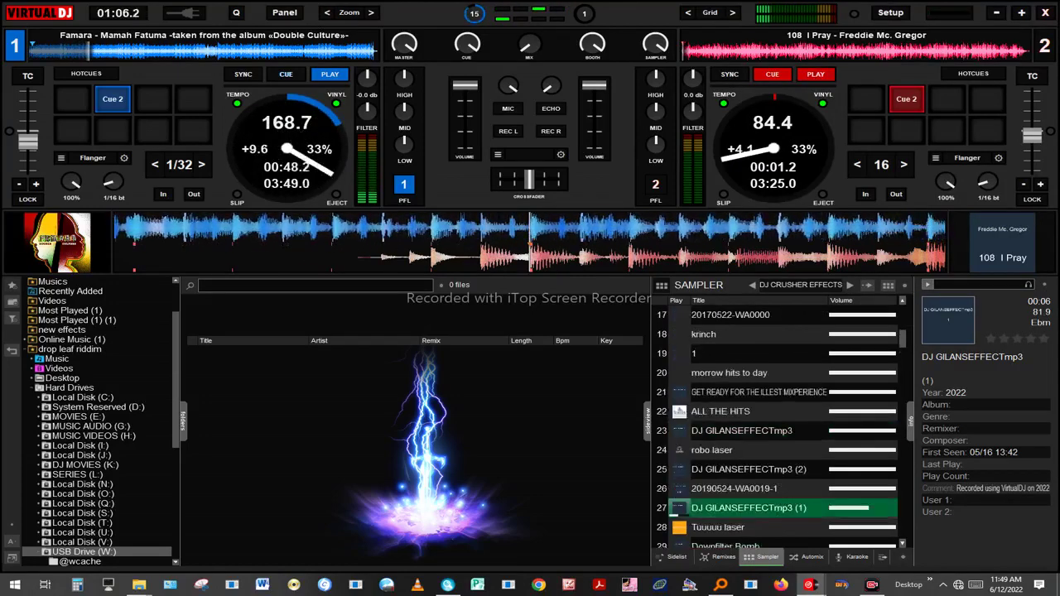
pyautogui.click(680, 335)
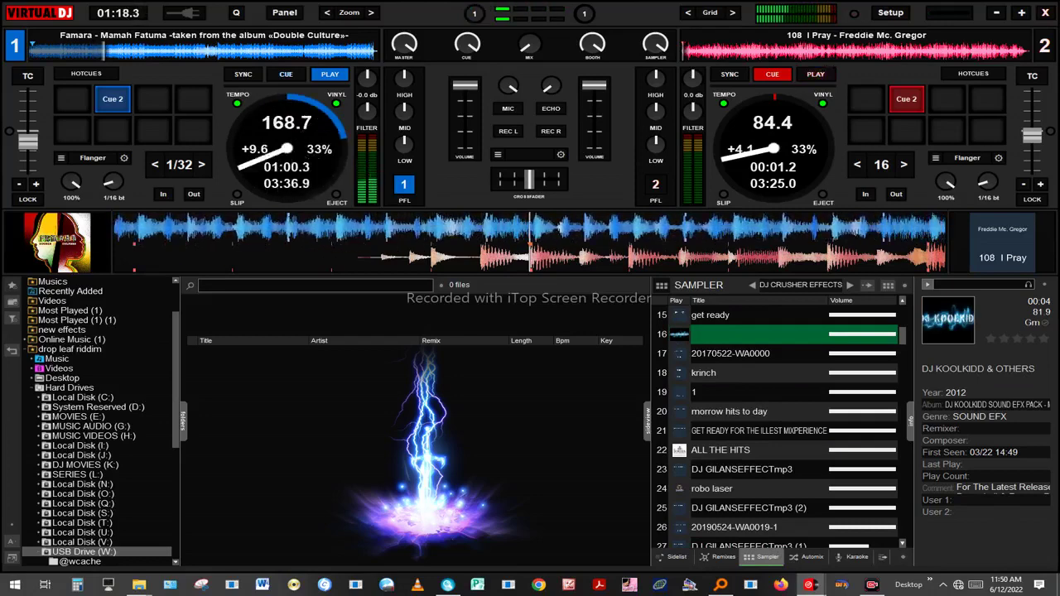
# Step: Start "I Pray" on deck 2, bring deck 1 back to its cue point and return deck 1's volume and filter to neutral
pyautogui.press('Right')
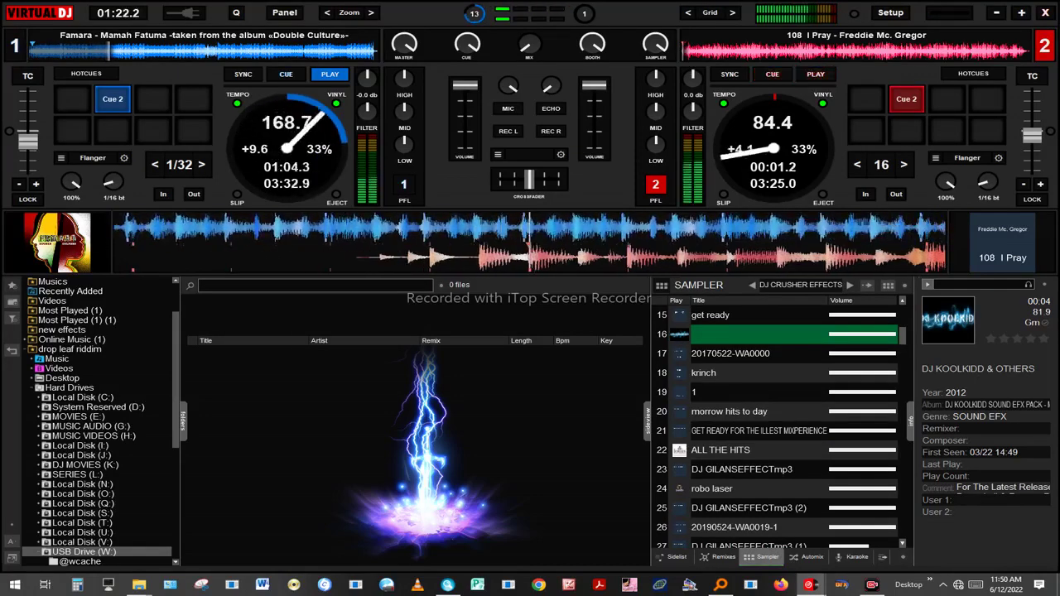
pyautogui.press('space')
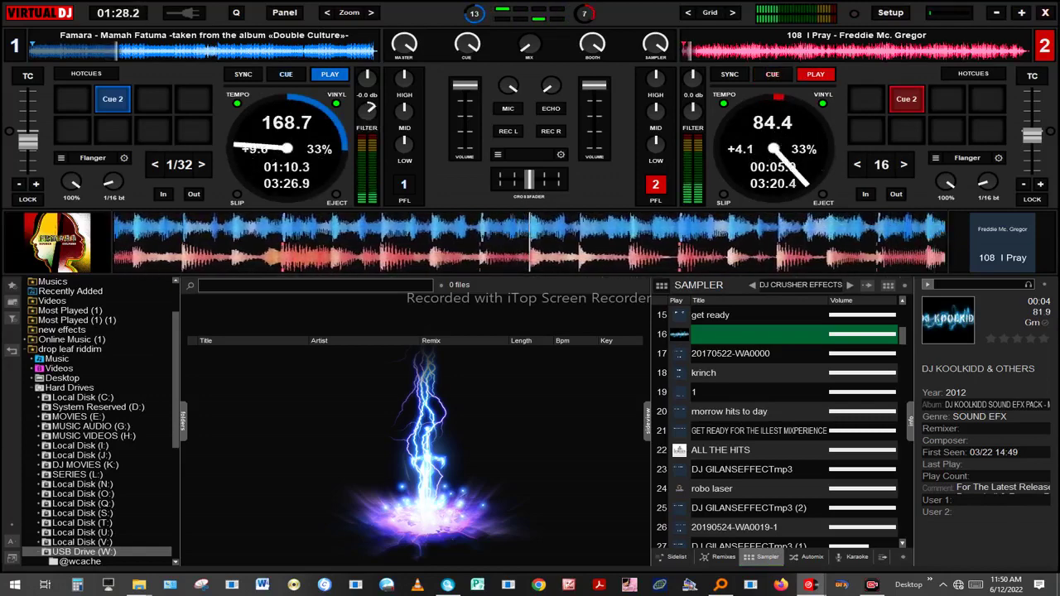
pyautogui.moveTo(466, 85); pyautogui.dragTo(465, 93)
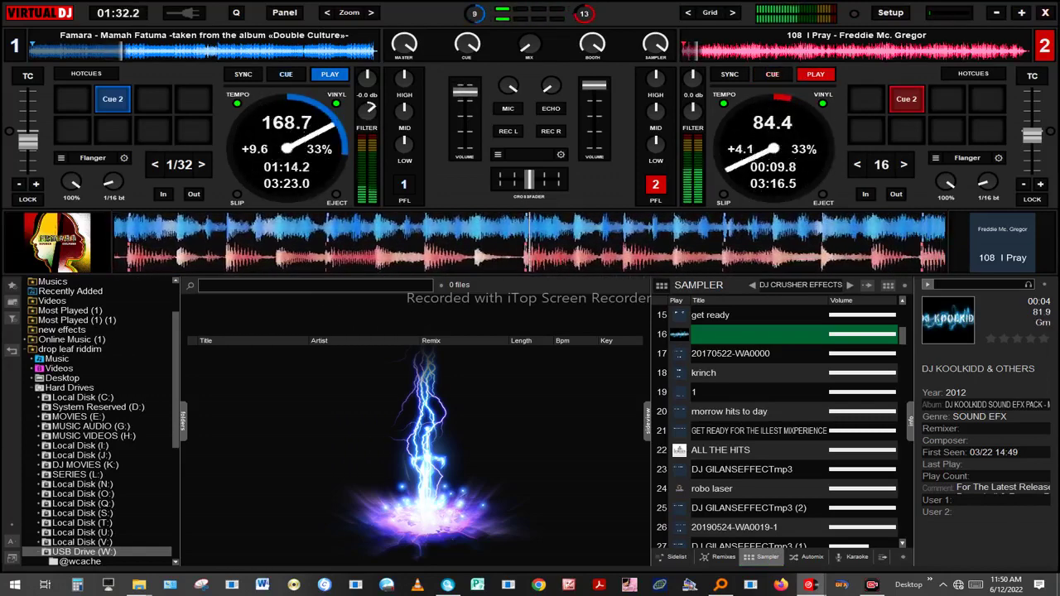
pyautogui.moveTo(465, 91)
pyautogui.mouseDown()
pyautogui.moveTo(466, 147)
pyautogui.moveTo(466, 86)
pyautogui.mouseUp()
pyautogui.click(286, 74)
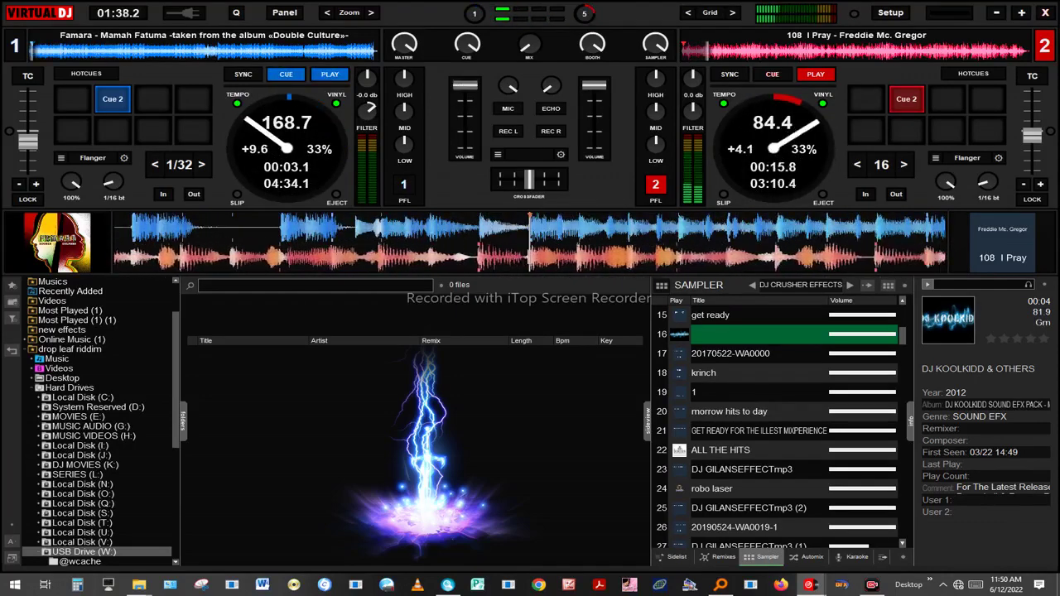
pyautogui.moveTo(371, 108); pyautogui.dragTo(367, 111)
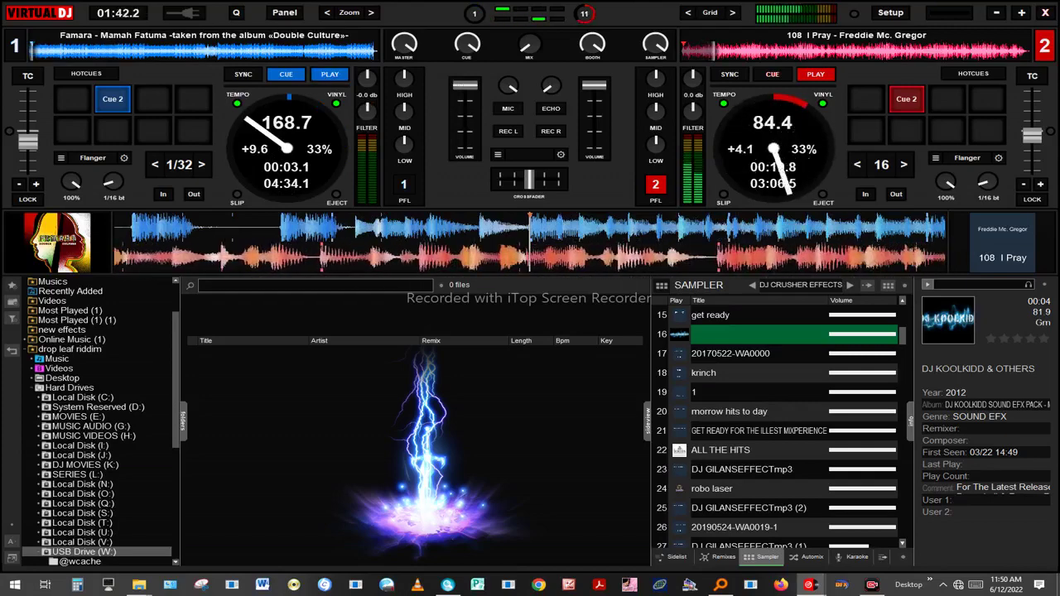
# Step: Trigger sample 27, "DJ GILANSEFFECTmp3 (1)", and sample 31, the "Fire fire" sound effect
pyautogui.scroll(-5, 779, 431)
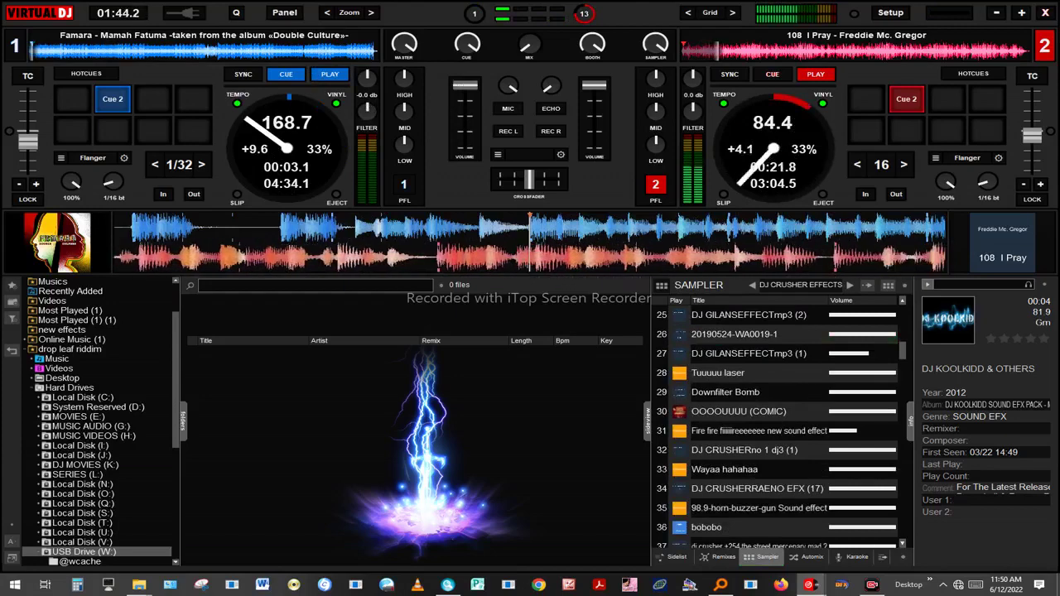
pyautogui.click(681, 353)
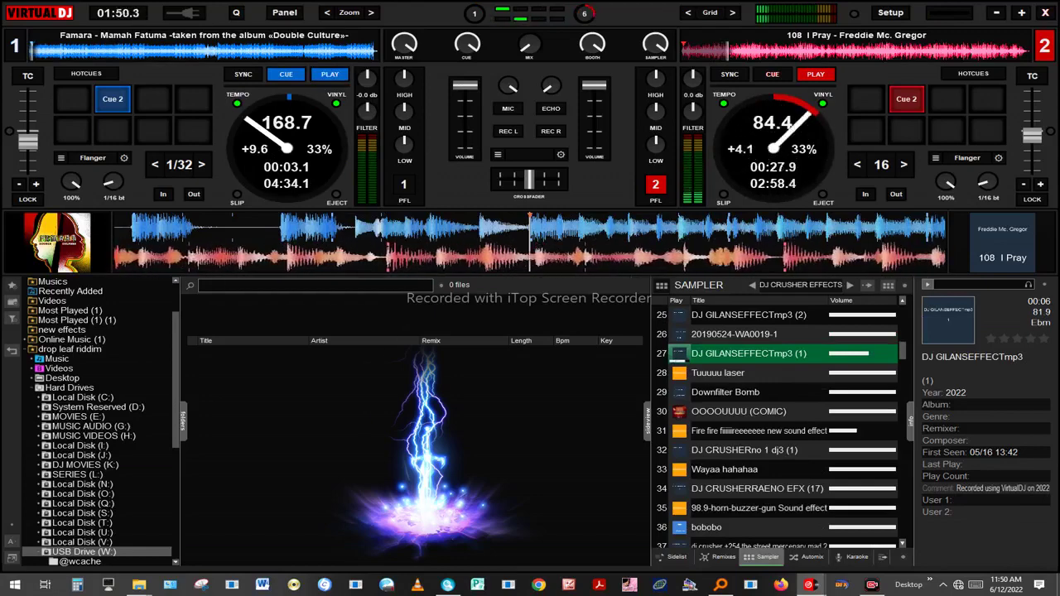
pyautogui.click(680, 431)
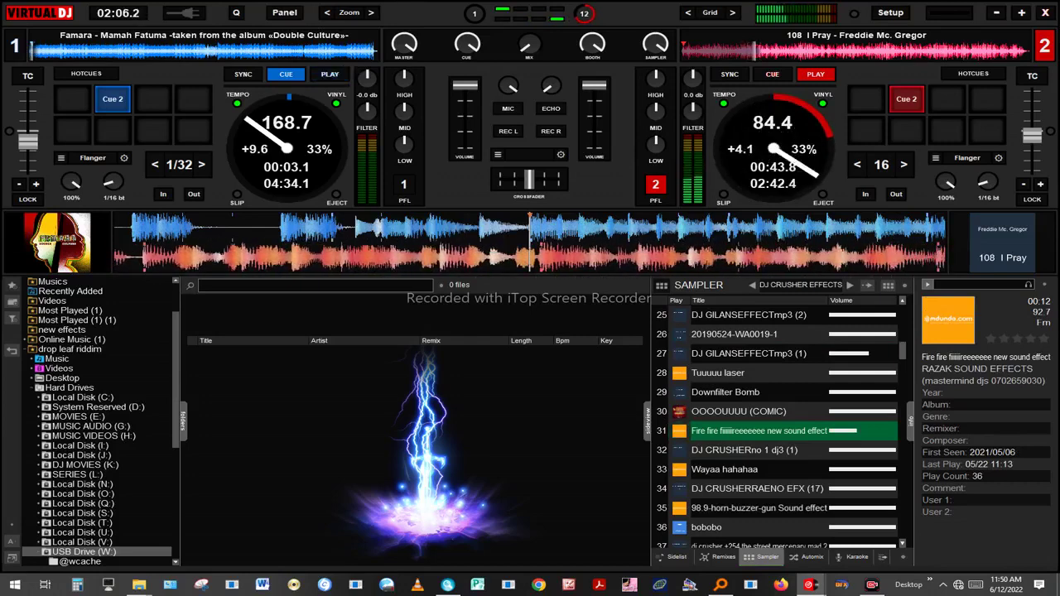
# Step: Lower the volume of sample 41, "Oooh ahaaa01", to slightly under half
pyautogui.scroll(-3, 779, 431)
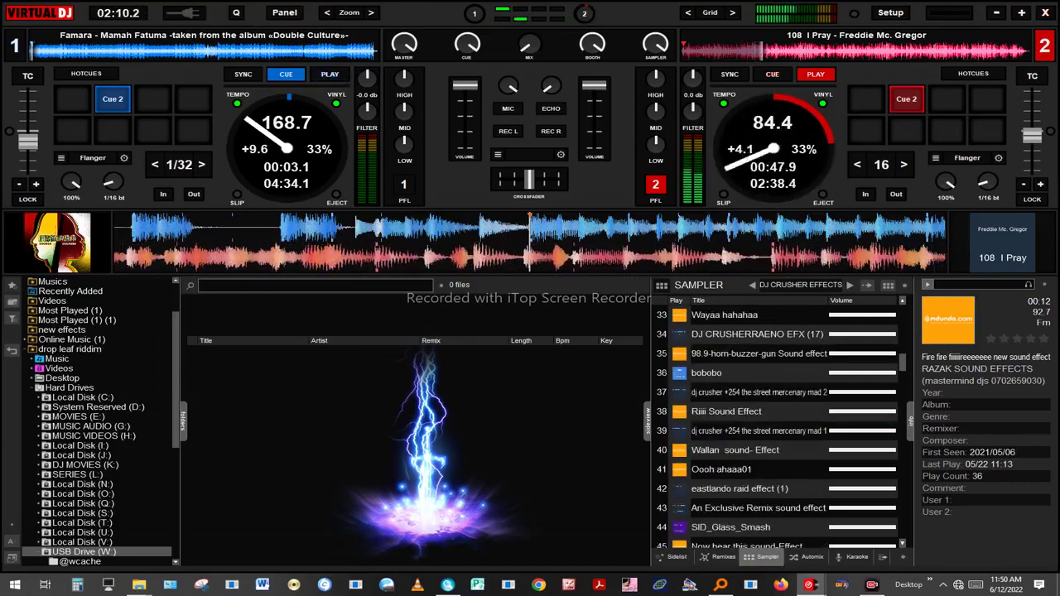
pyautogui.click(858, 469)
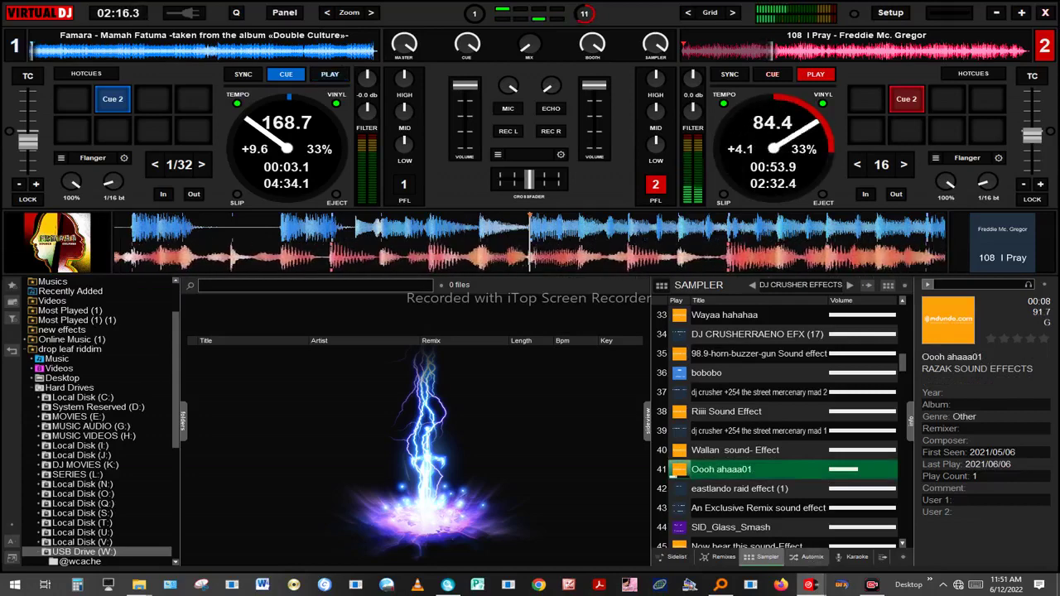
# Step: Show the Automix song list, ease off deck 2's filter and lower deck 2's volume fader to its minimum
pyautogui.click(808, 557)
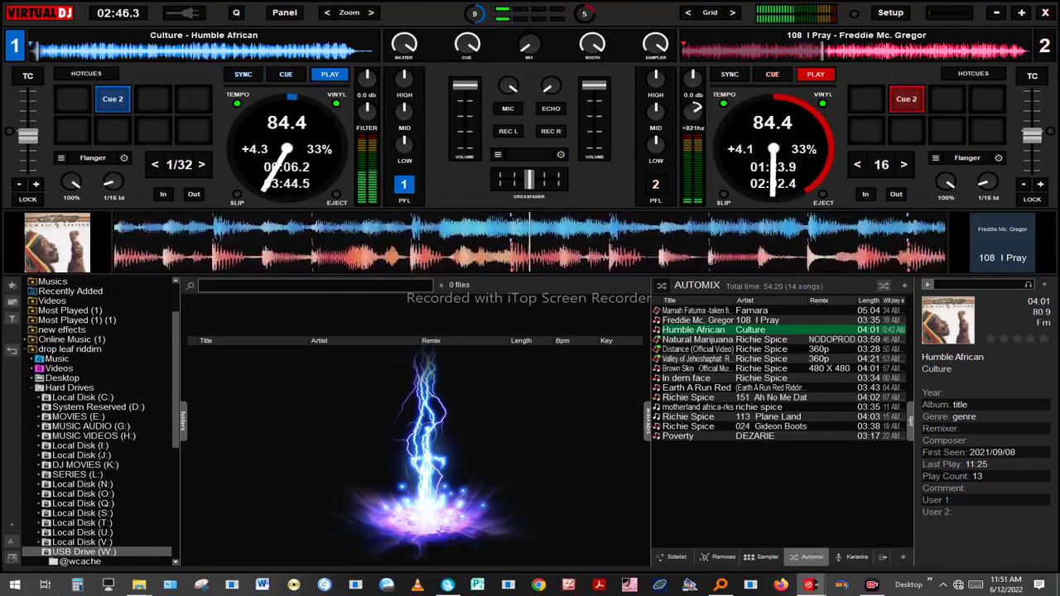
pyautogui.click(695, 109)
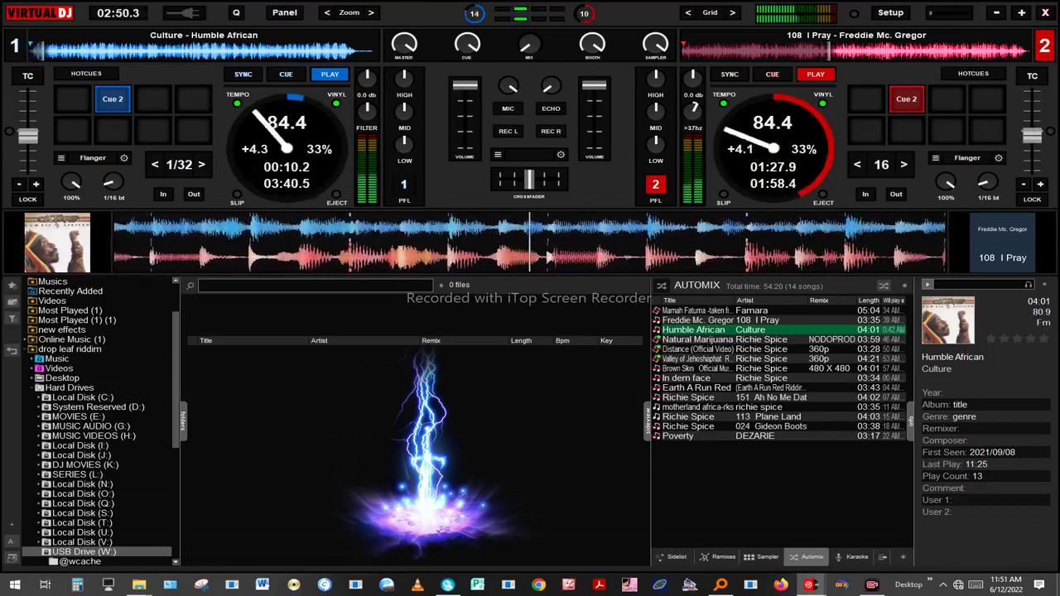
pyautogui.moveTo(595, 89); pyautogui.dragTo(595, 147)
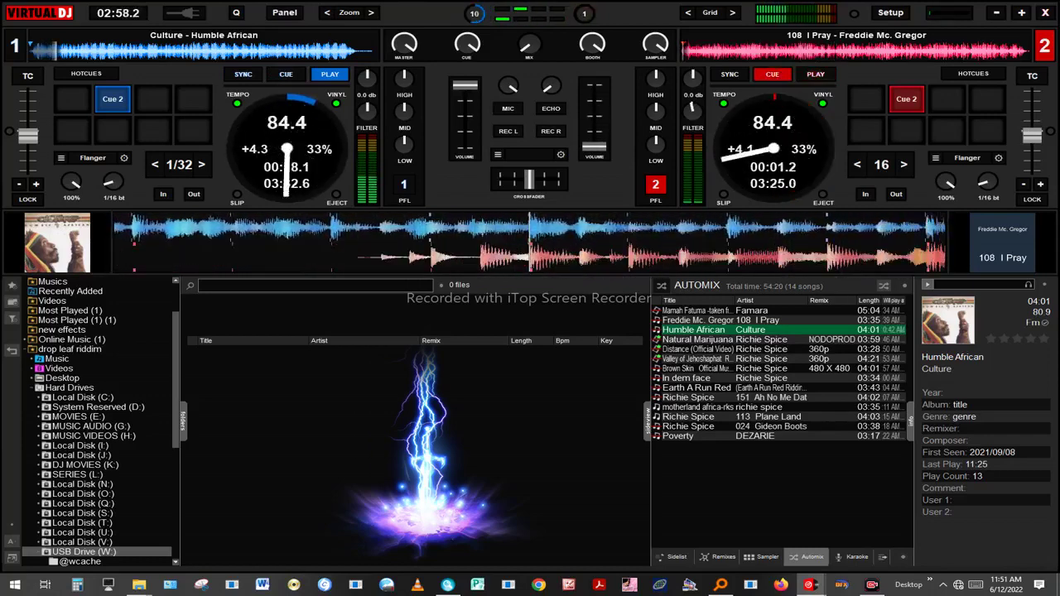
# Step: Make deck 1 active, switch its color effect from Filter to Flanger and apply the effect to the playing song
pyautogui.click(15, 46)
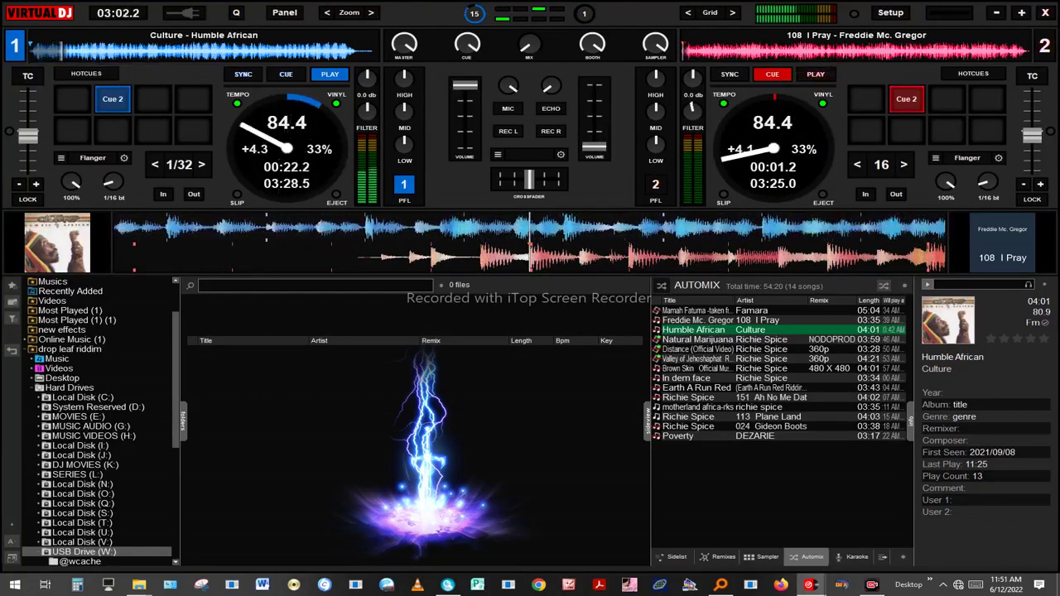
pyautogui.click(367, 128)
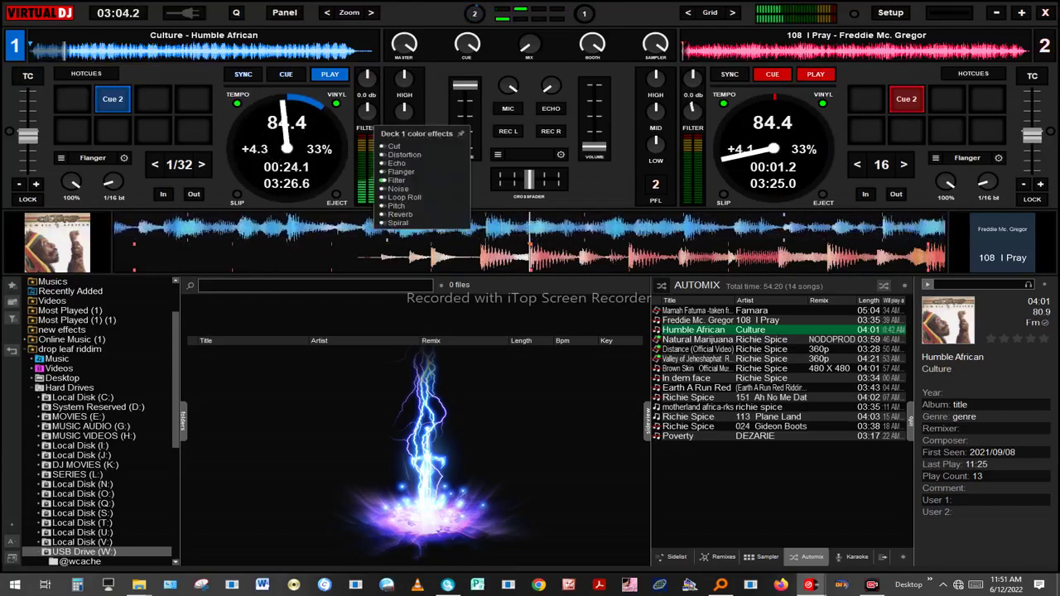
pyautogui.click(423, 173)
pyautogui.moveTo(367, 111); pyautogui.dragTo(377, 98)
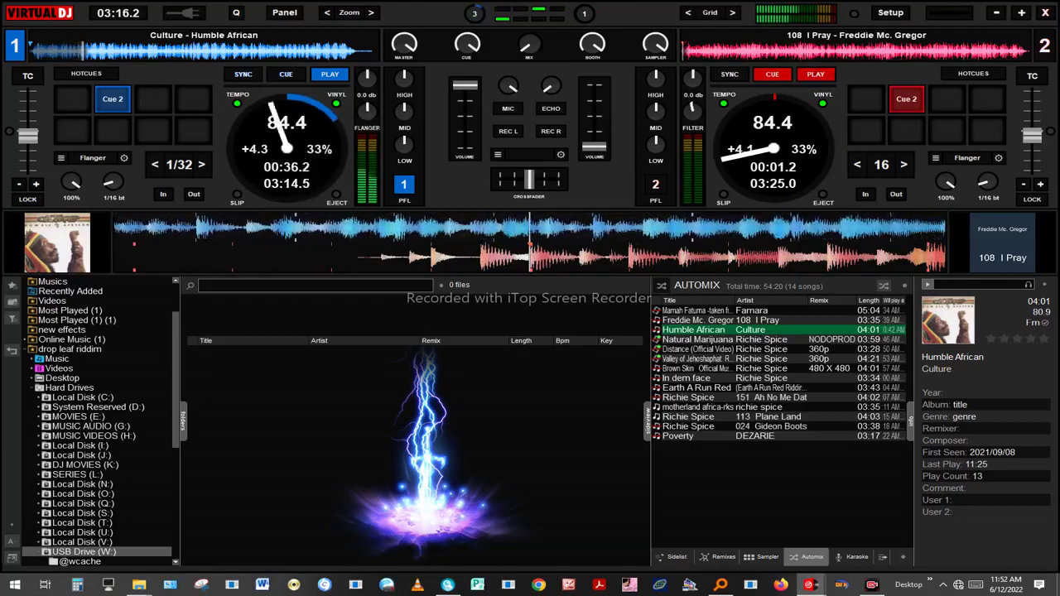
# Step: Load Richie Spice's "Natural Marijuana" from the Automix list onto deck 2
pyautogui.moveTo(696, 339); pyautogui.dragTo(779, 104)
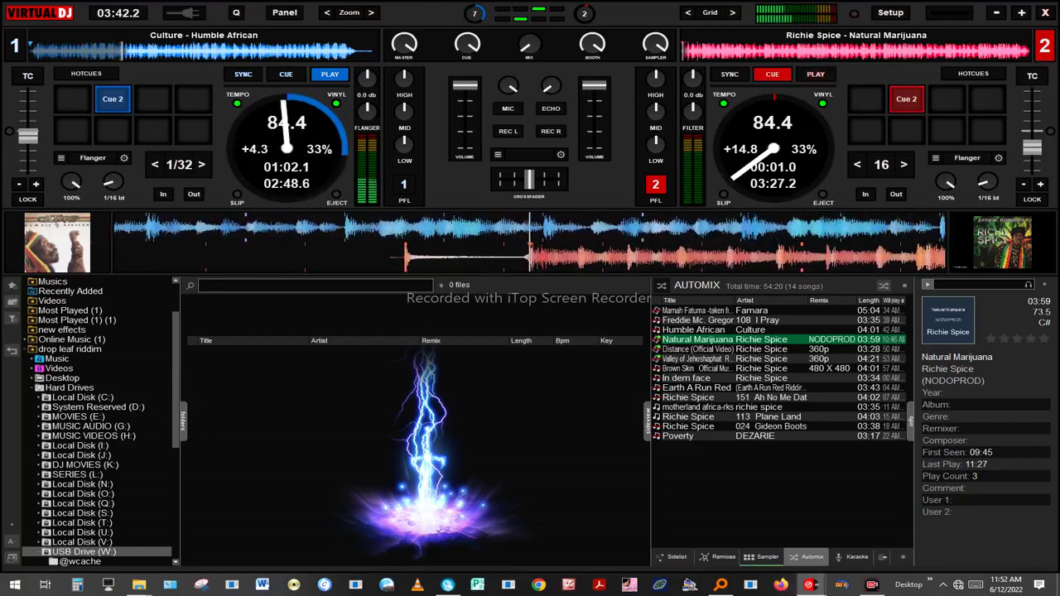
# Step: Show the sampler and play sample 54, "DJ CRUSHER eish", and sample 55, "Track 40", over deck 1's song
pyautogui.click(762, 558)
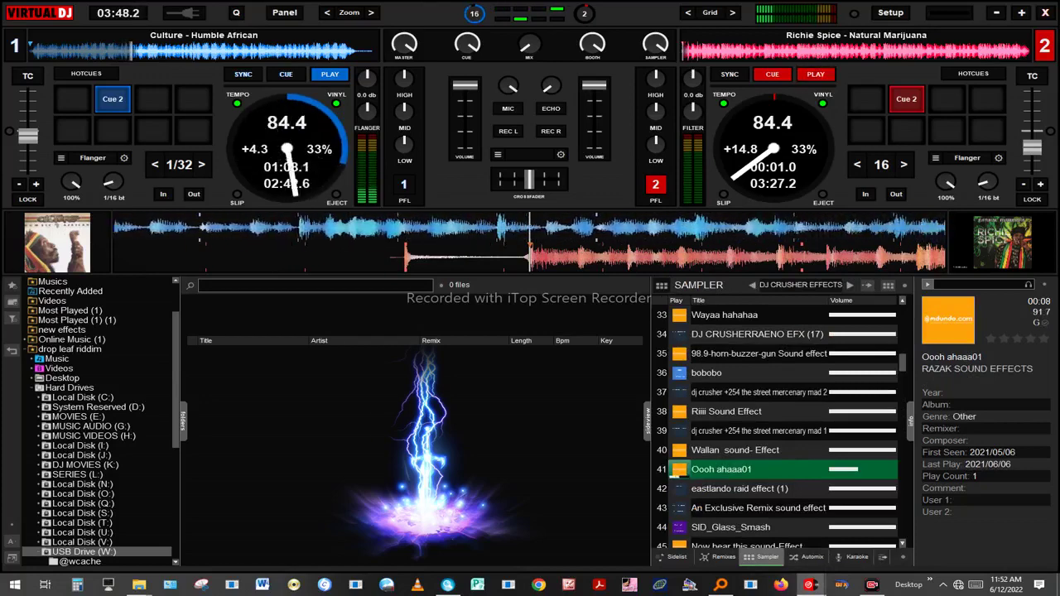
pyautogui.scroll(-2, 787, 430)
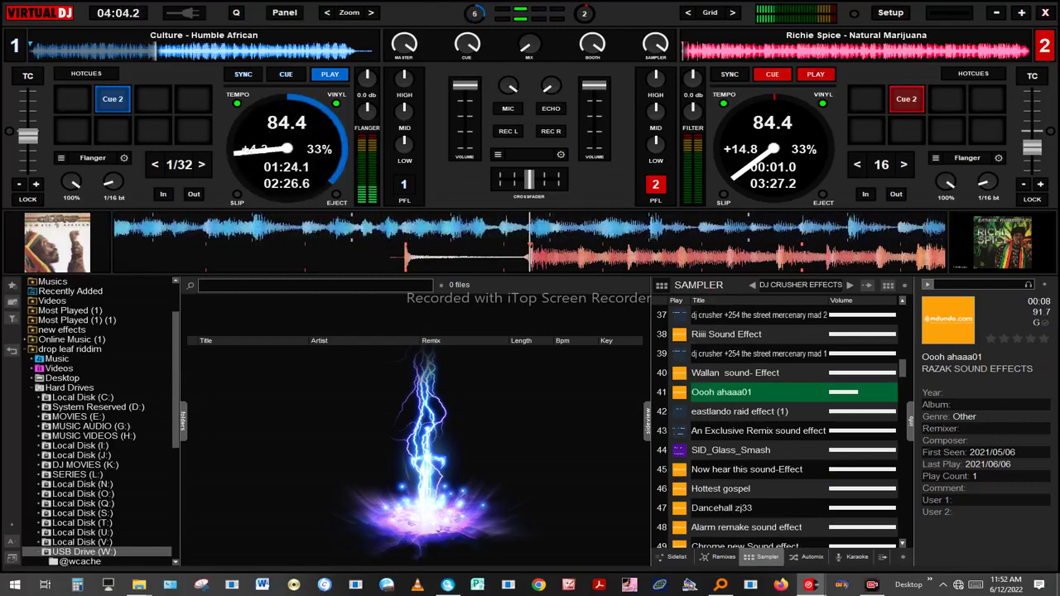
pyautogui.scroll(-3, 679, 489)
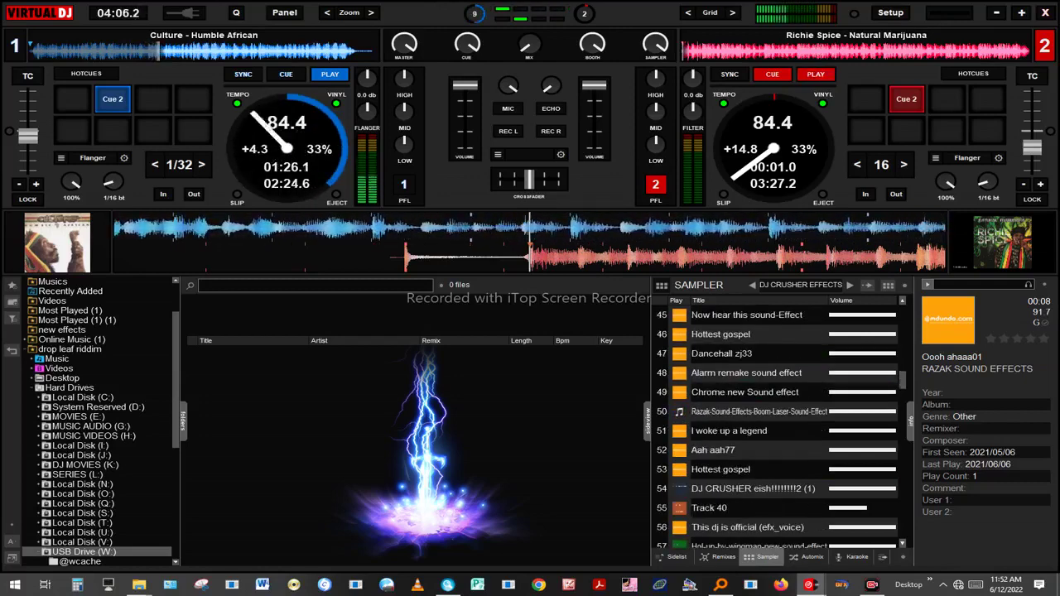
pyautogui.click(680, 488)
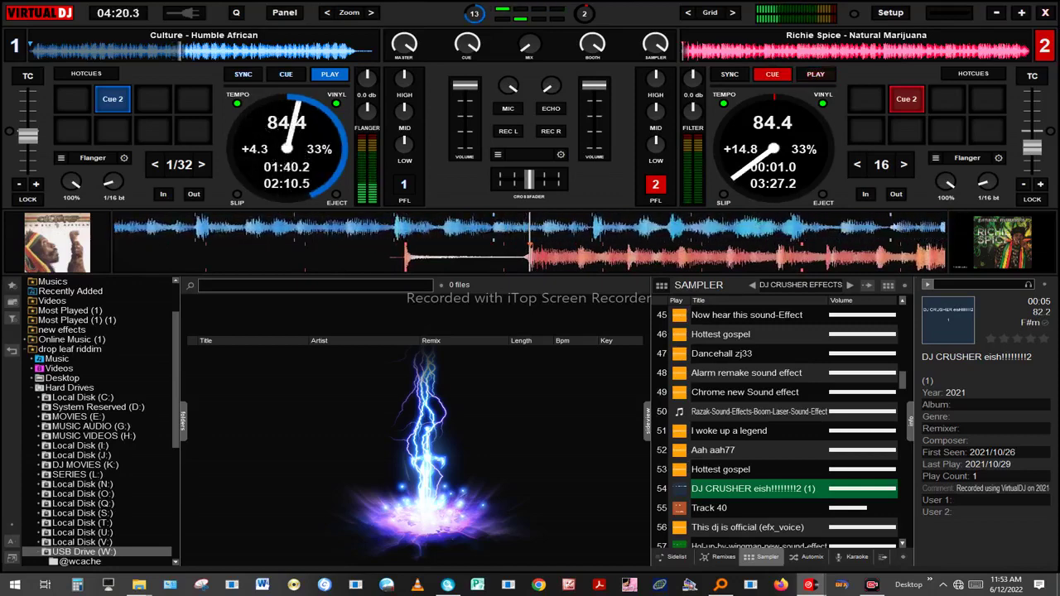
pyautogui.click(679, 508)
# Step: Play sample 63, "Lazma kashike Sound Effect", and start "Natural Marijuana" on deck 2
pyautogui.scroll(-3, 680, 508)
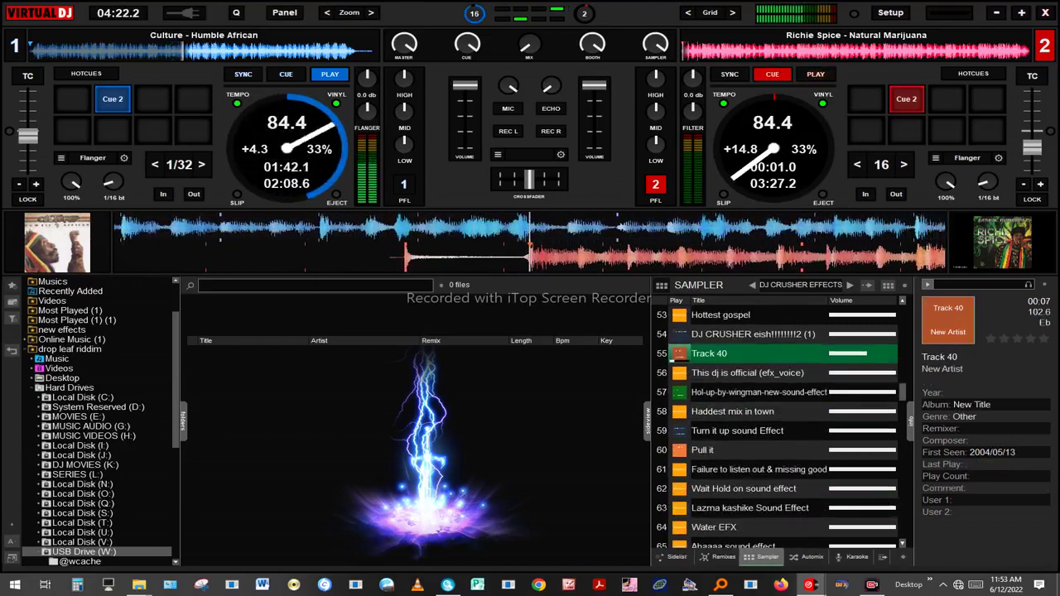
pyautogui.click(680, 508)
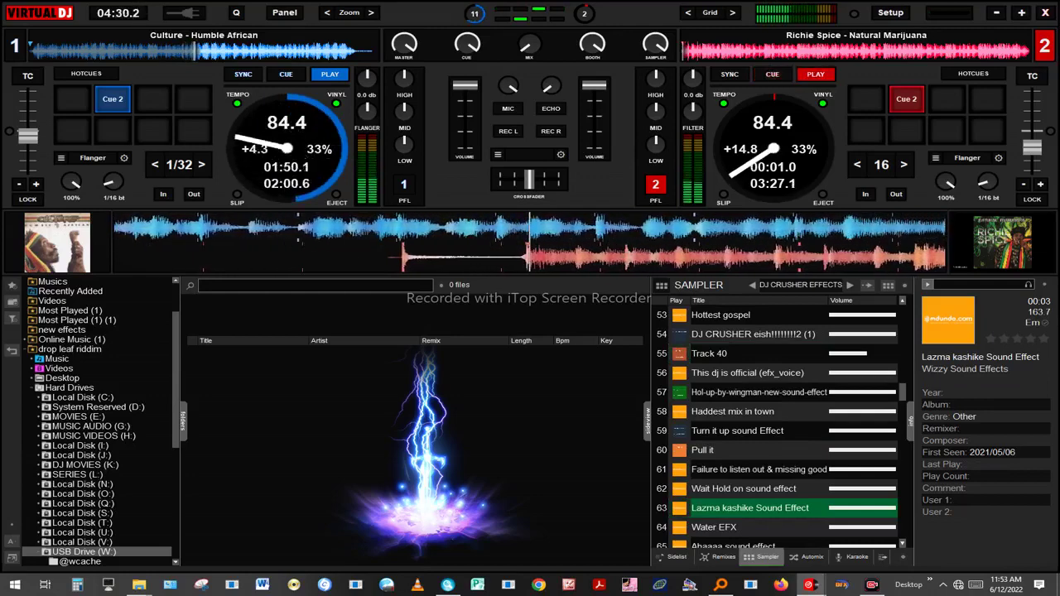
pyautogui.press('space')
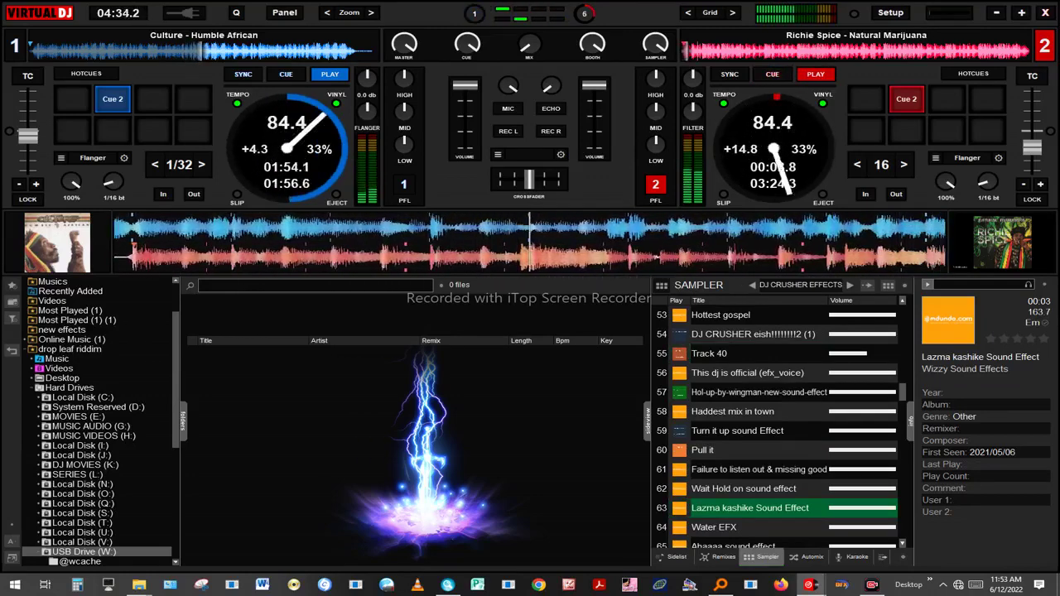
# Step: Switch deck 1's color effect from Flanger to Filter and turn it well into the low-pass range
pyautogui.click(368, 126)
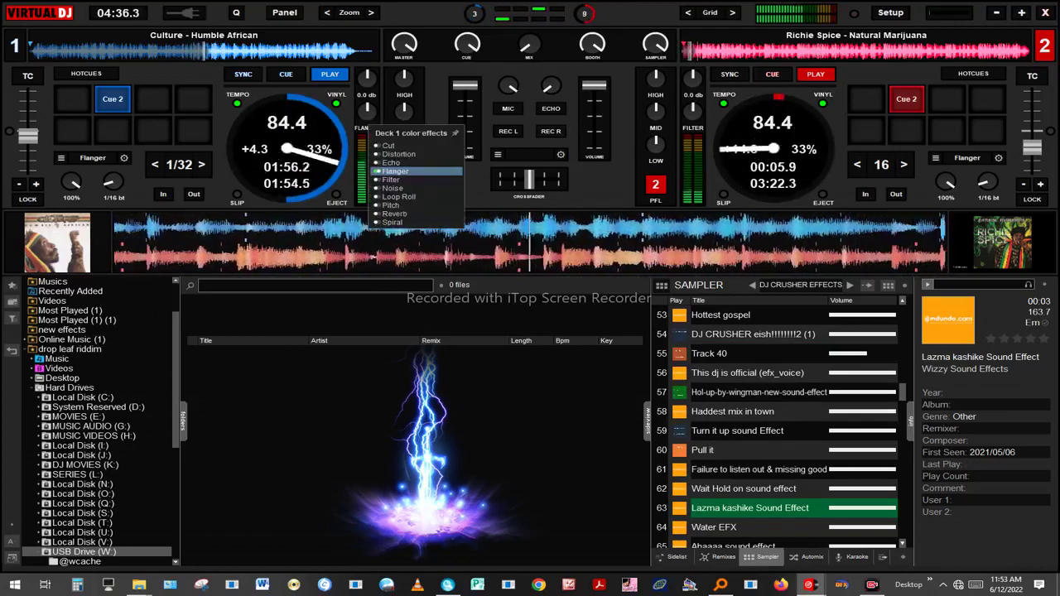
pyautogui.click(395, 180)
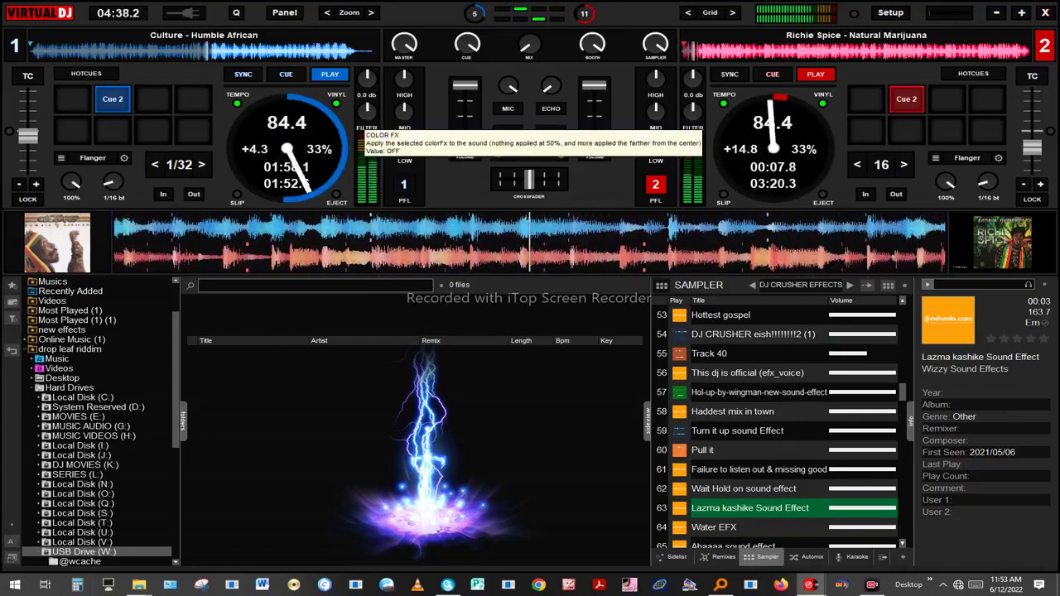
pyautogui.click(366, 113)
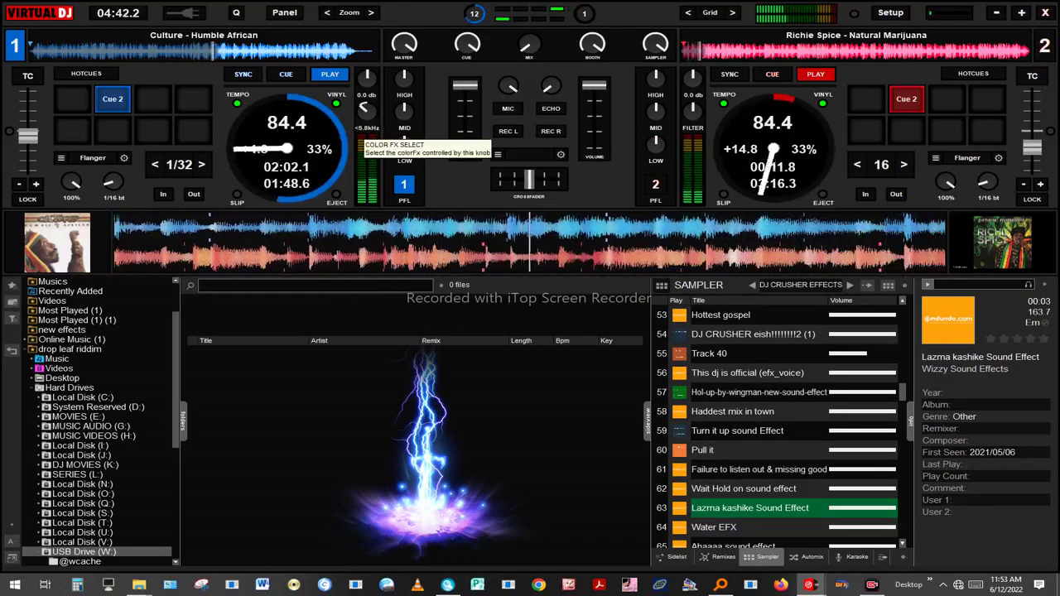
pyautogui.moveTo(365, 126); pyautogui.dragTo(365, 134)
# Step: Ease deck 1's volume fader down slightly, and stop "Humble African" back at its start
pyautogui.moveTo(465, 85); pyautogui.dragTo(466, 94)
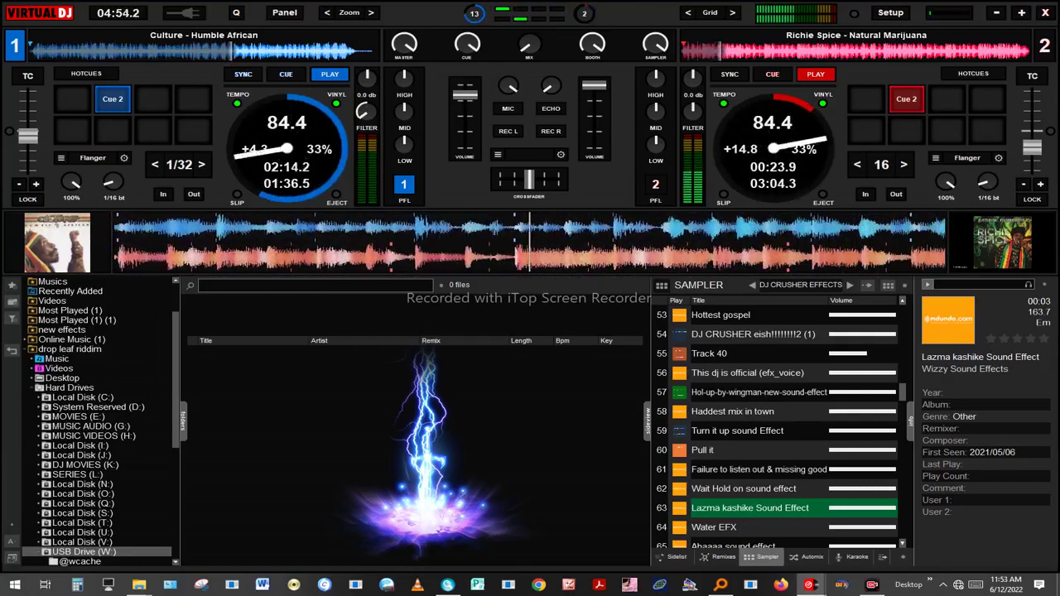
pyautogui.press('BackSpace')
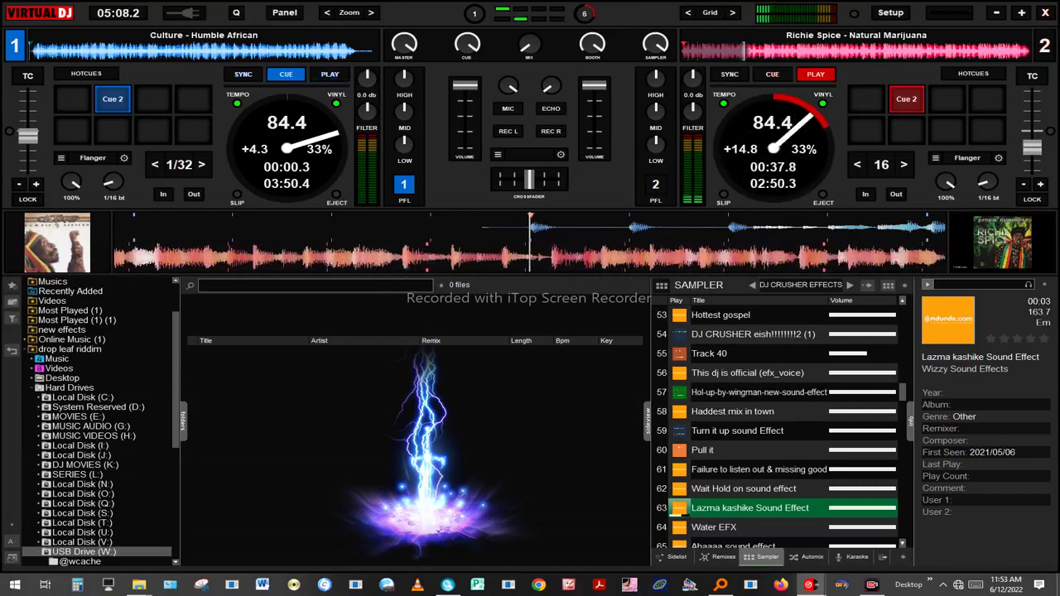
# Step: Show the Automix song list and load Richie Spice's "Brown Skin" onto deck 1
pyautogui.click(807, 558)
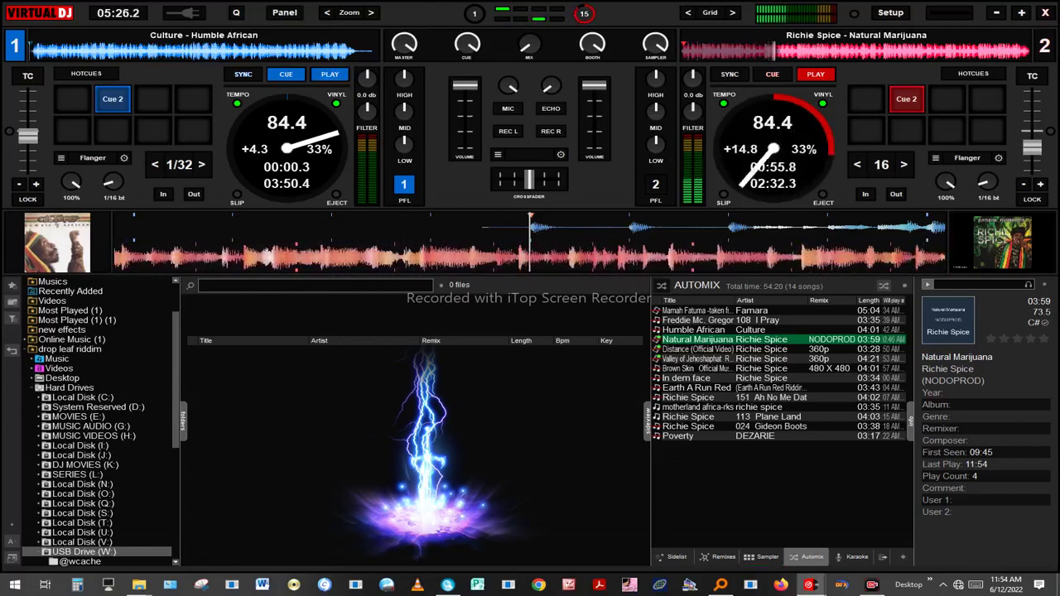
pyautogui.moveTo(698, 369); pyautogui.dragTo(412, 247)
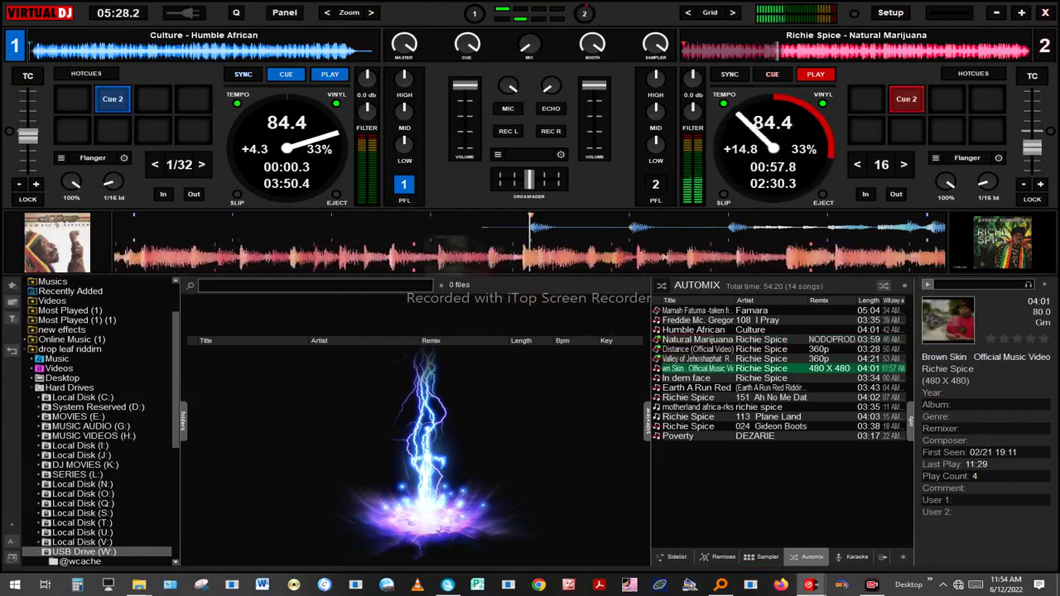
pyautogui.moveTo(698, 358); pyautogui.dragTo(305, 163)
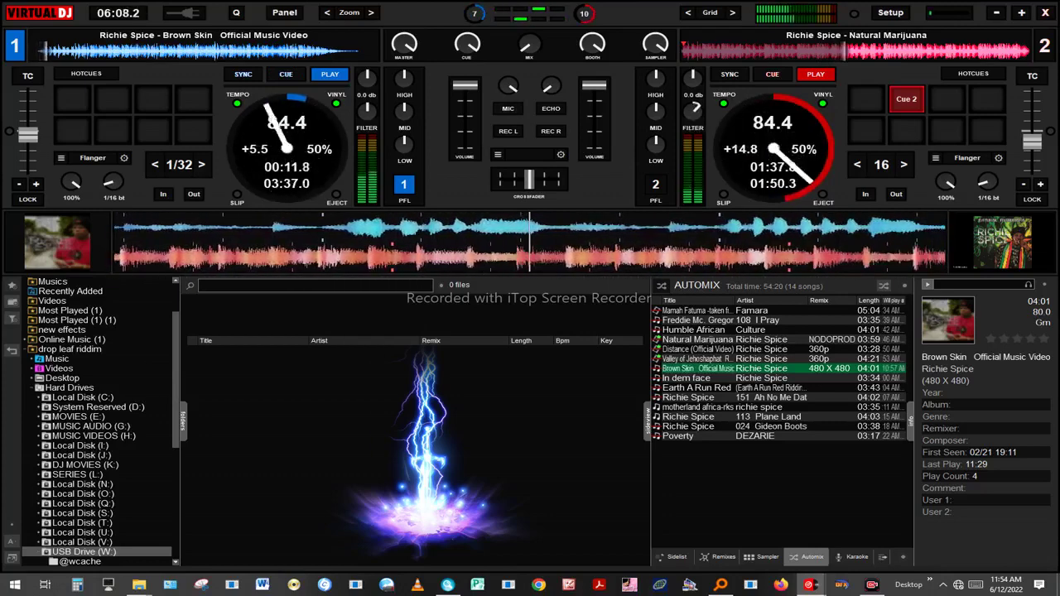
# Step: Sweep deck 2's filter from high-pass over to low-pass at about 11 kHz, and make deck 1 active
pyautogui.click(695, 108)
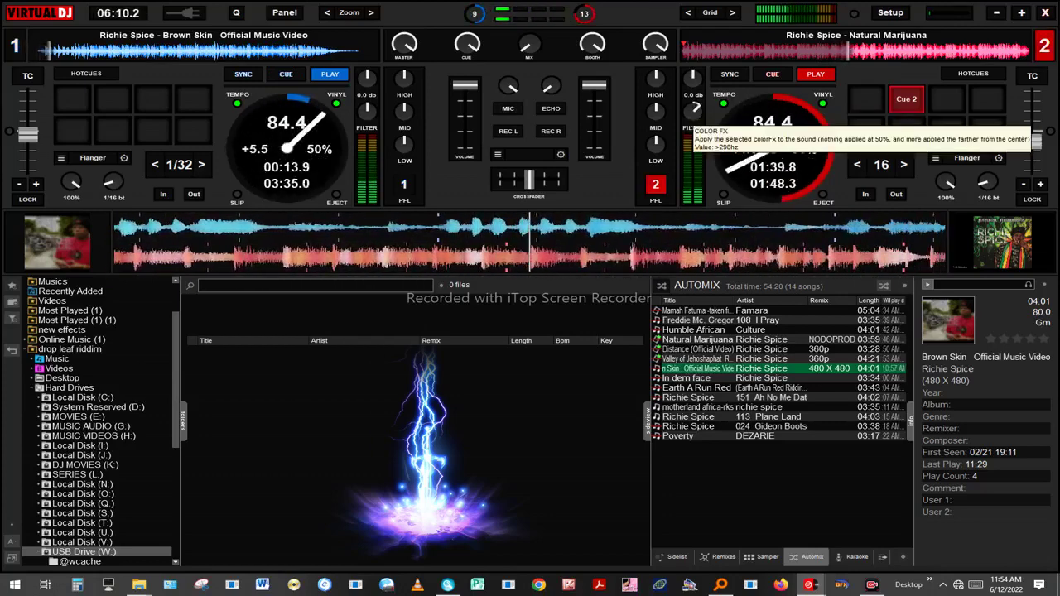
pyautogui.moveTo(694, 112); pyautogui.dragTo(694, 123)
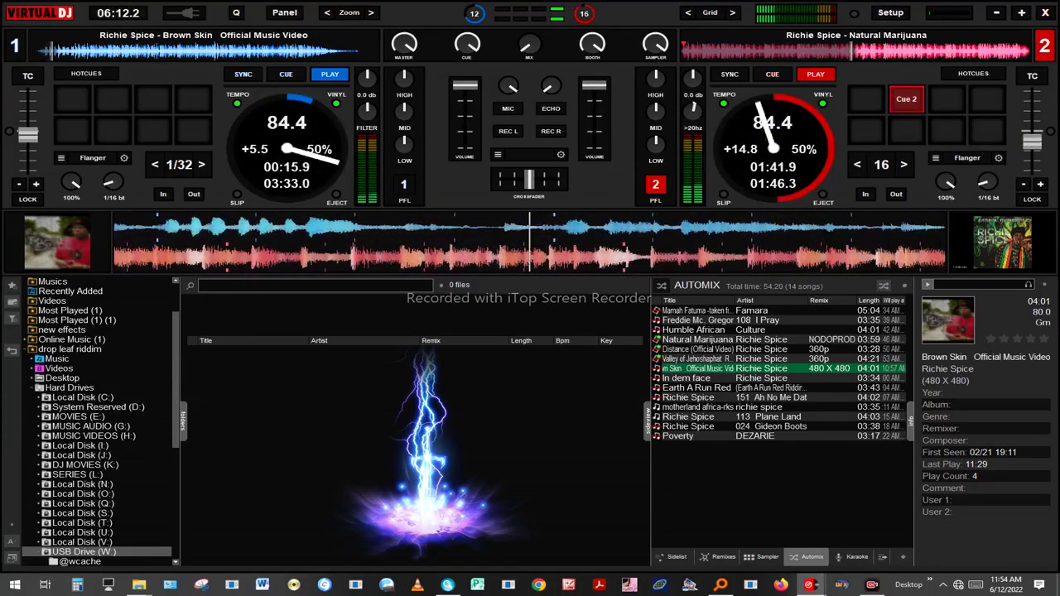
pyautogui.scroll(-2, 695, 108)
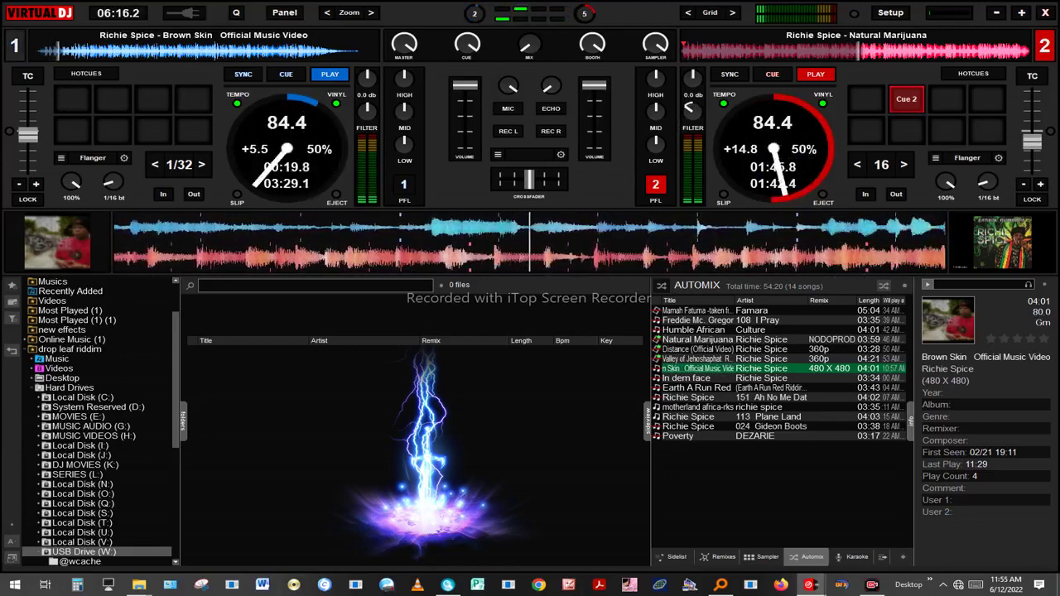
pyautogui.press('Tab')
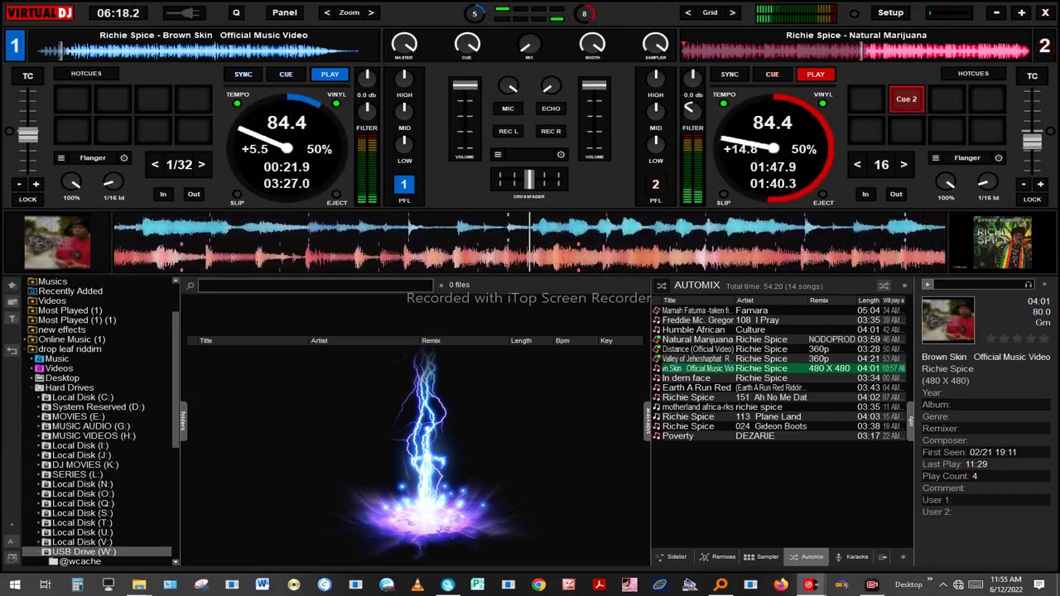
pyautogui.scroll(-2, 692, 108)
pyautogui.scroll(3, 691, 107)
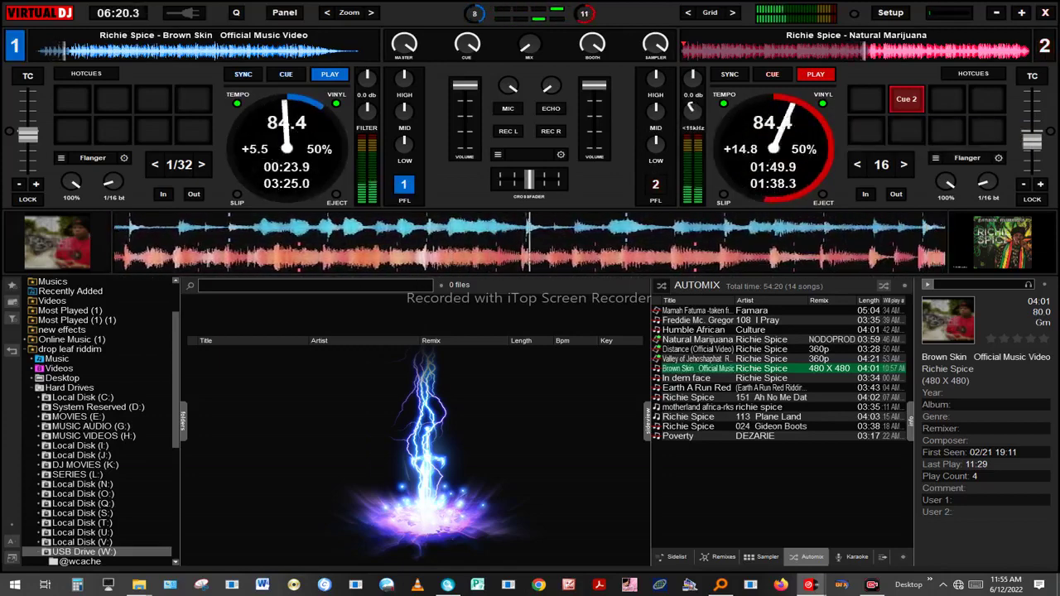
# Step: Gradually lower deck 2's volume fader to its minimum to fade out "Natural Marijuana"
pyautogui.scroll(-2, 594, 89)
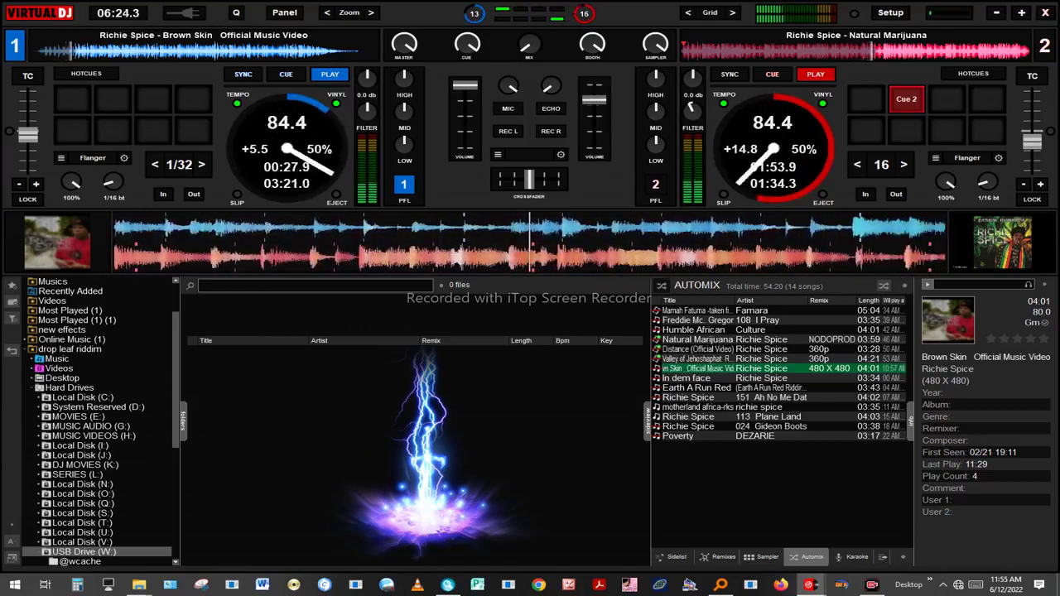
pyautogui.scroll(-3, 594, 103)
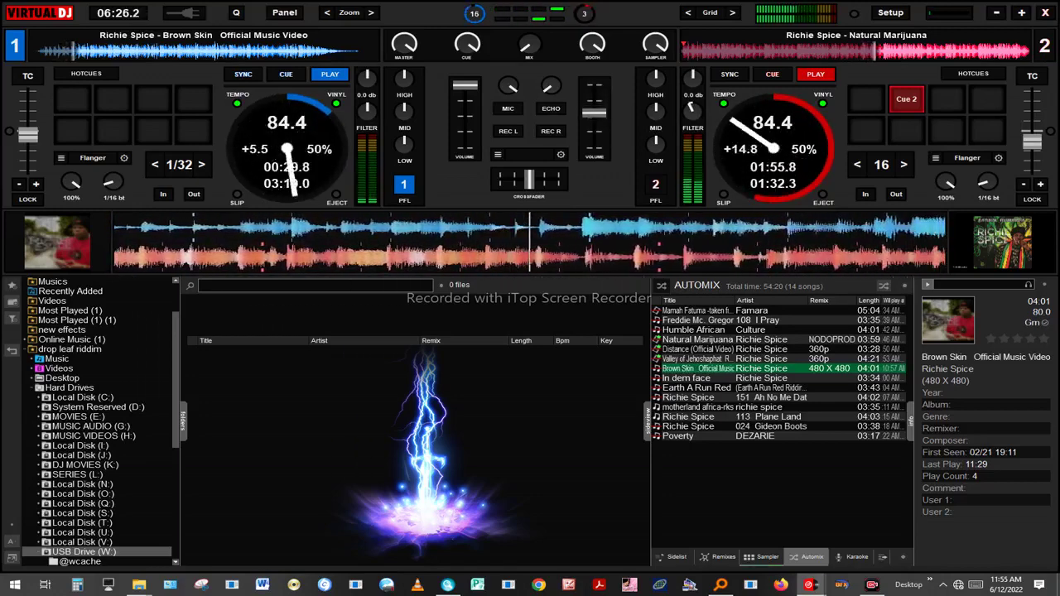
pyautogui.scroll(-8, 594, 124)
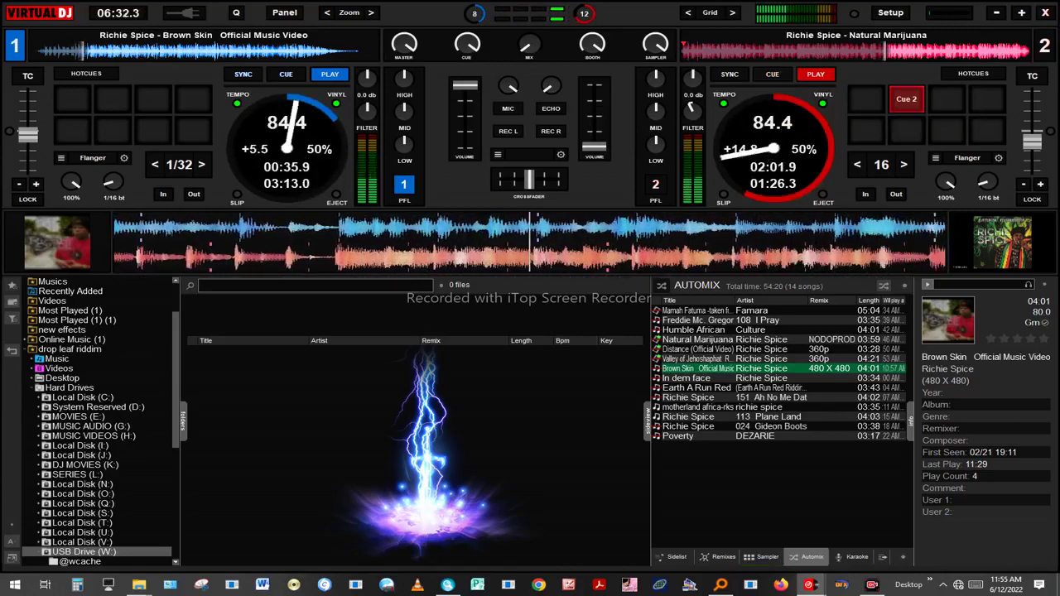
# Step: Load Richie Spice's "In dem face" from the Automix list onto deck 2 and match its tempo to deck 1's 84.4 BPM
pyautogui.moveTo(696, 378); pyautogui.dragTo(716, 139)
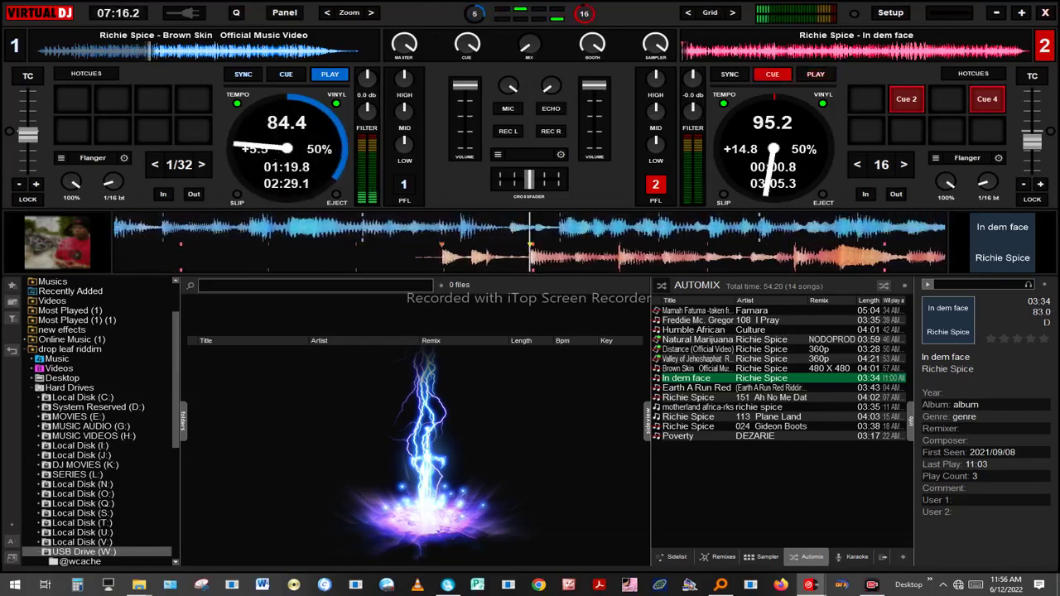
pyautogui.press('s')
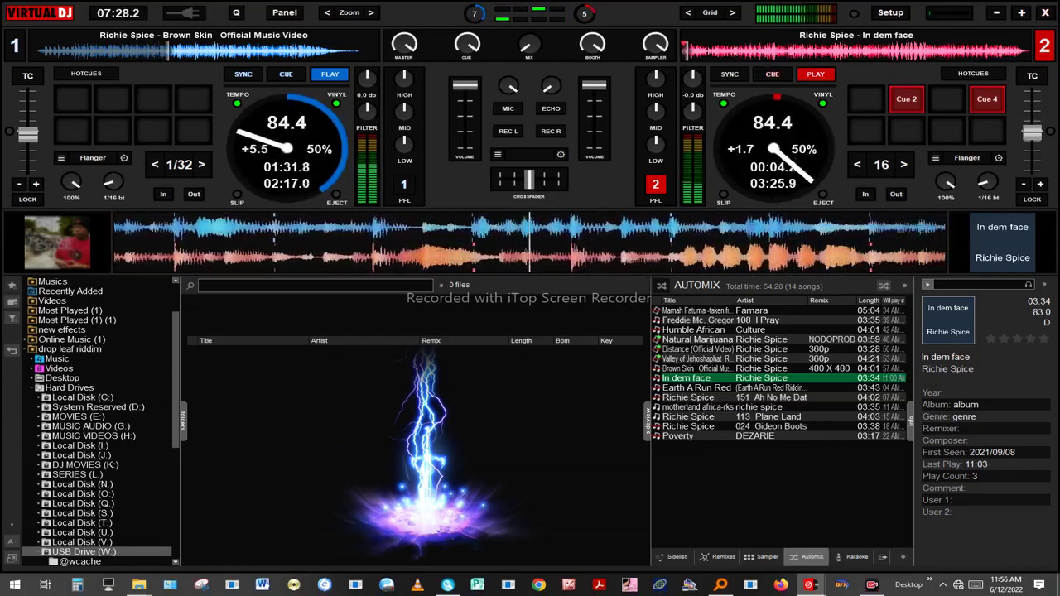
# Step: Make deck 1 active and cue up Richie Spice's "Earth A Run Red" on it
pyautogui.press('Tab')
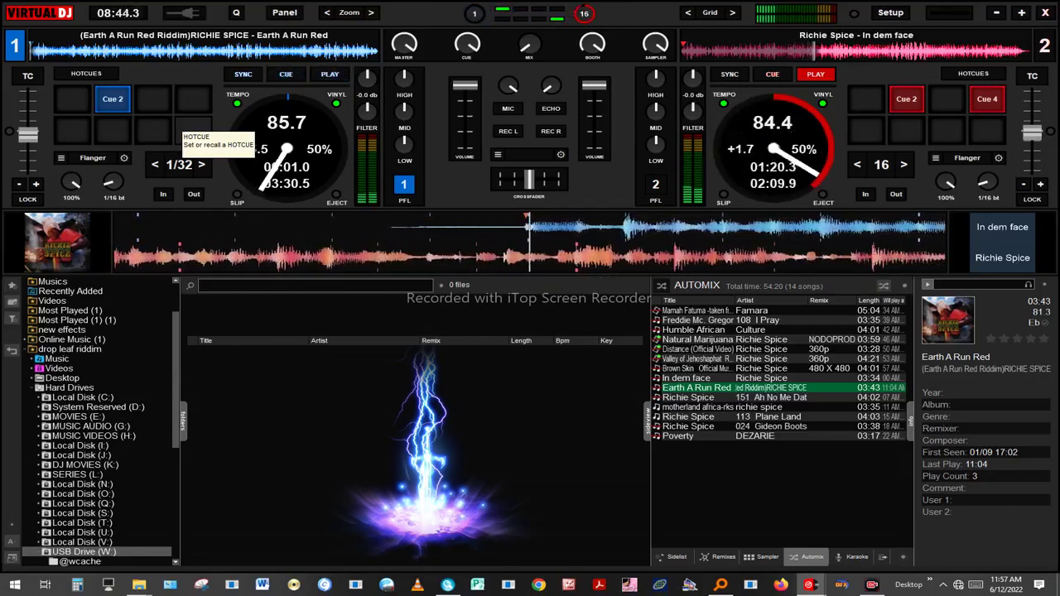
pyautogui.press('space')
pyautogui.press('space')
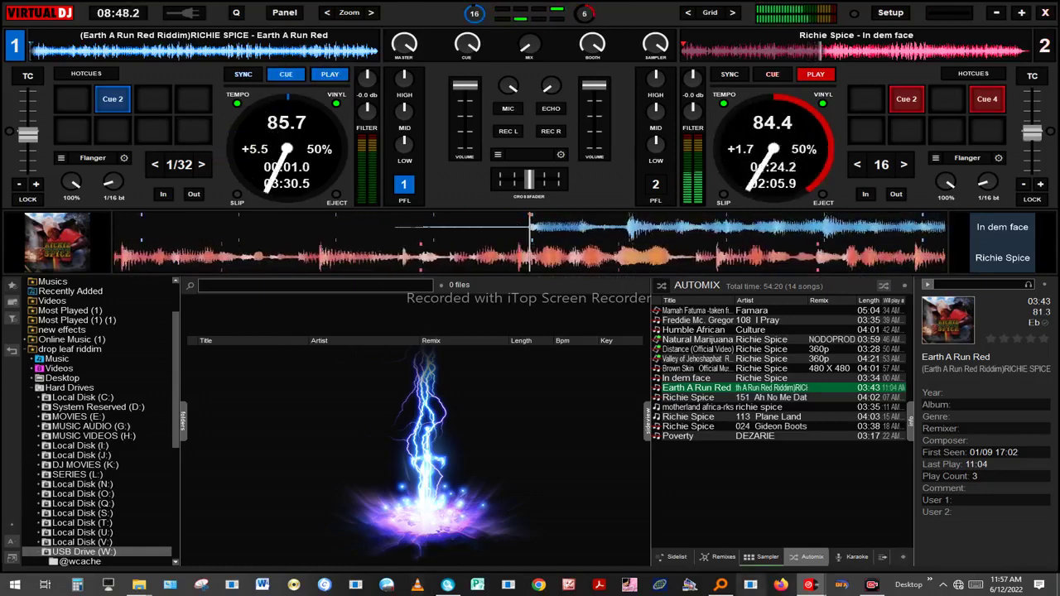
# Step: Show the sampler and play sample 83, "DJ CRUSHER INTRO 2", over deck 2's song
pyautogui.click(760, 557)
pyautogui.scroll(-2, 779, 431)
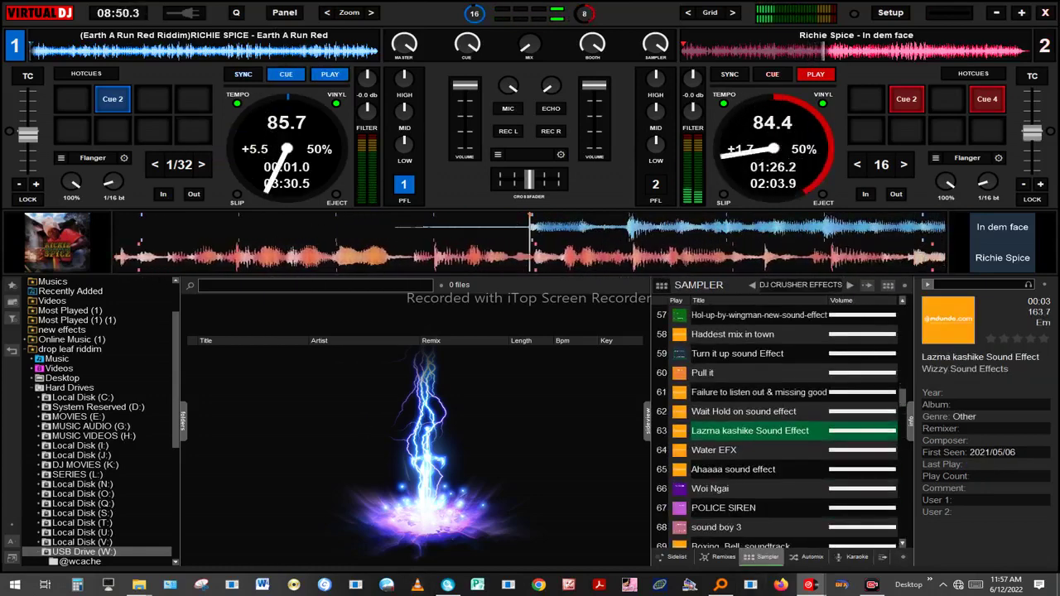
pyautogui.scroll(-4, 779, 431)
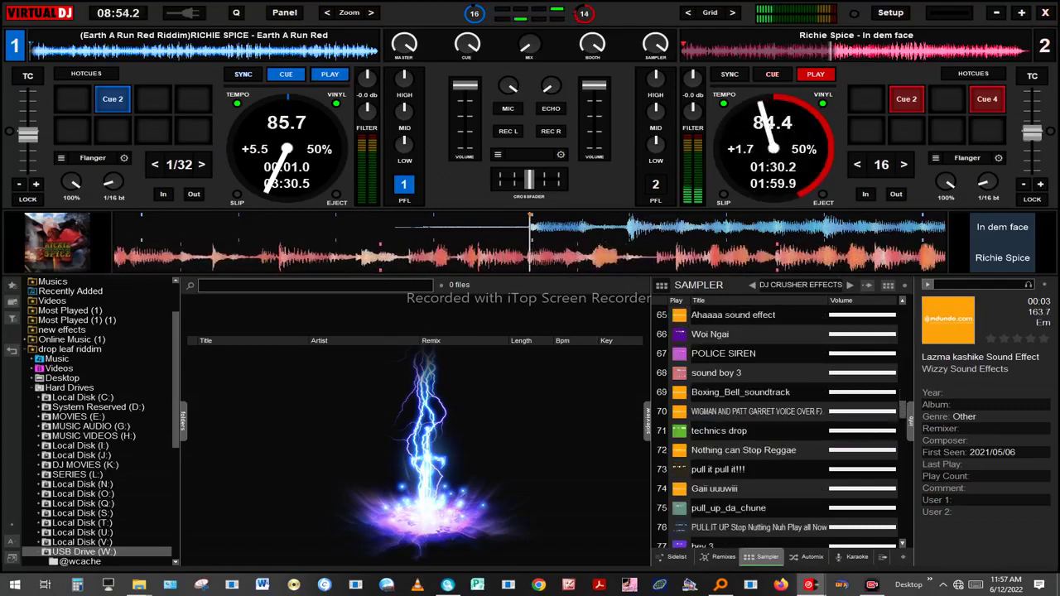
pyautogui.scroll(-4, 778, 431)
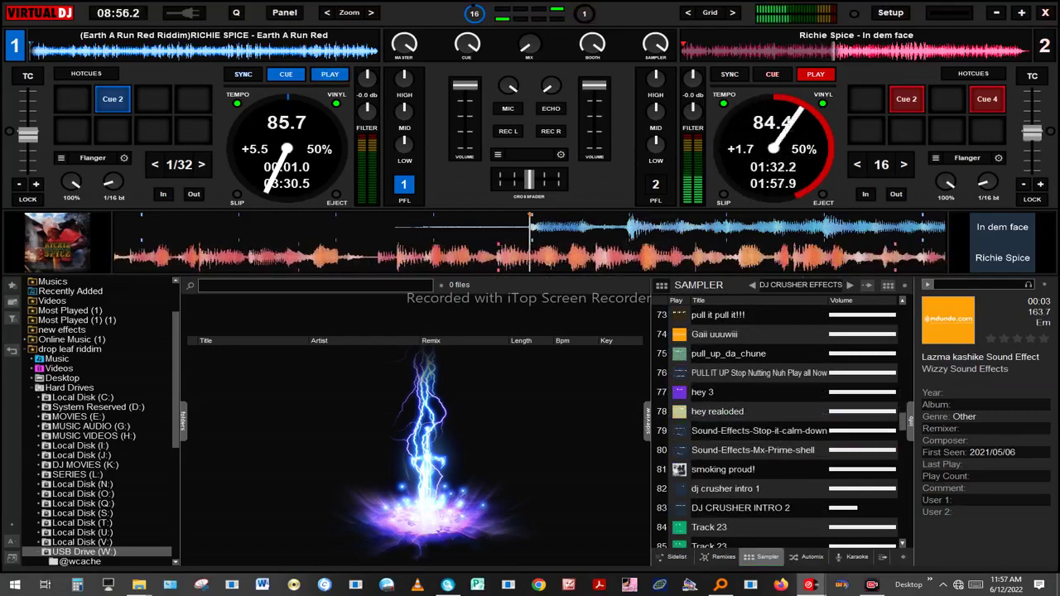
pyautogui.click(680, 508)
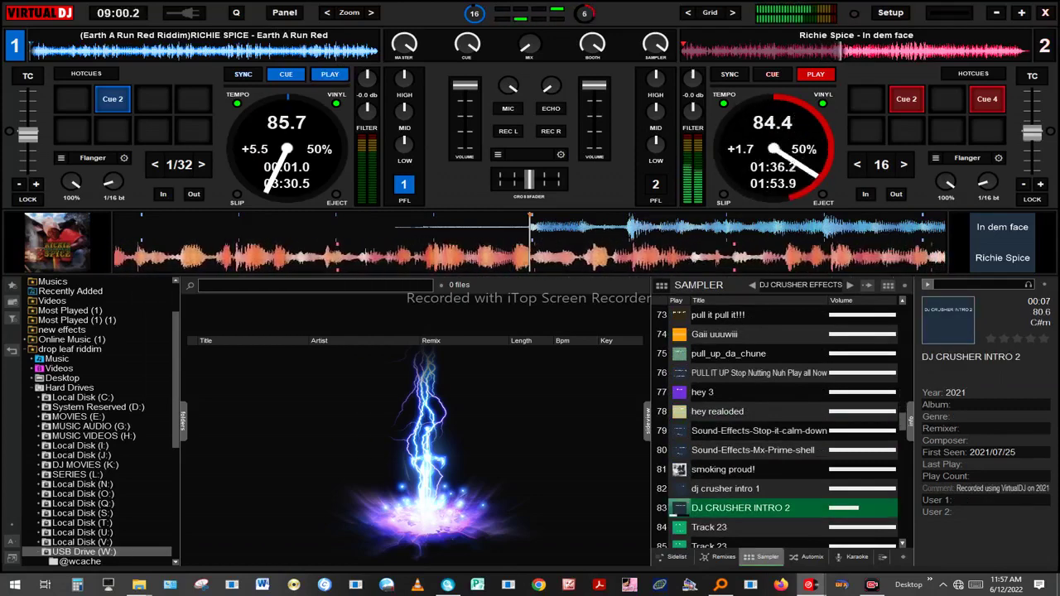
# Step: Play sample 96, "Track 40", and start "Earth A Run Red" on deck 1
pyautogui.scroll(-3, 778, 431)
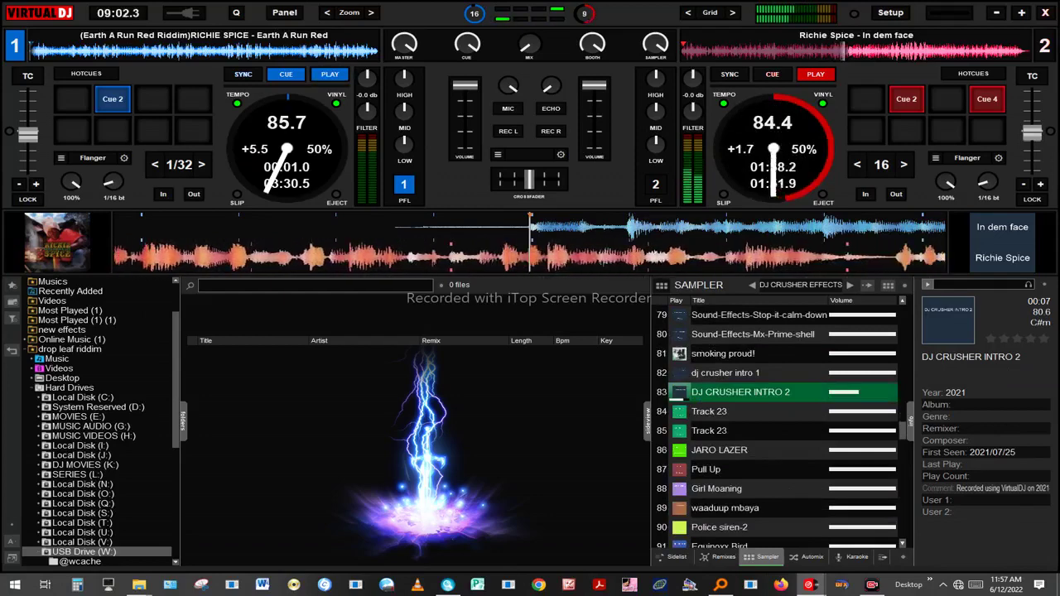
pyautogui.scroll(-3, 779, 431)
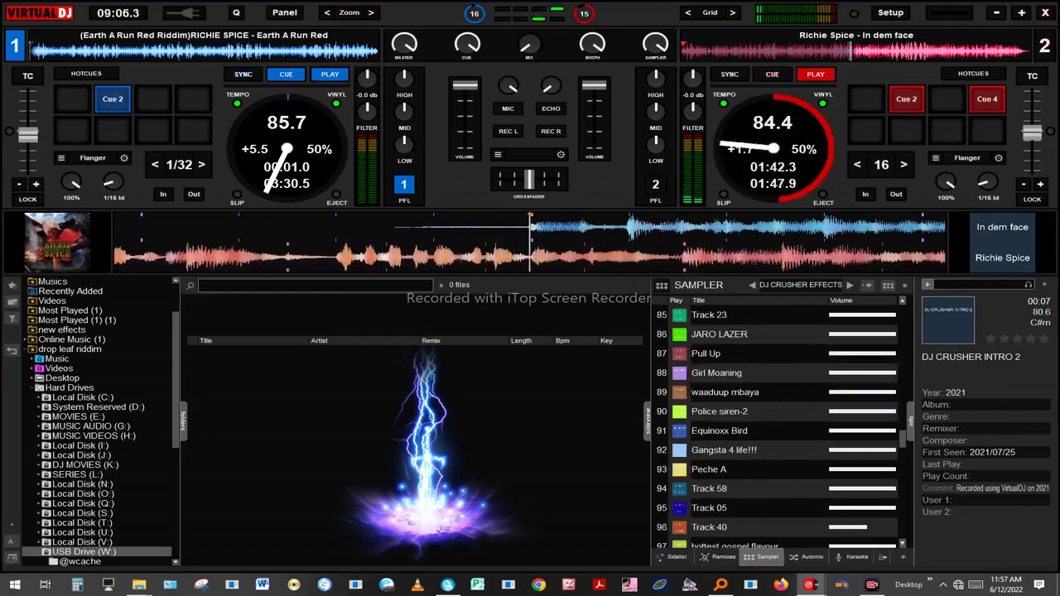
pyautogui.click(679, 528)
pyautogui.scroll(-5, 680, 527)
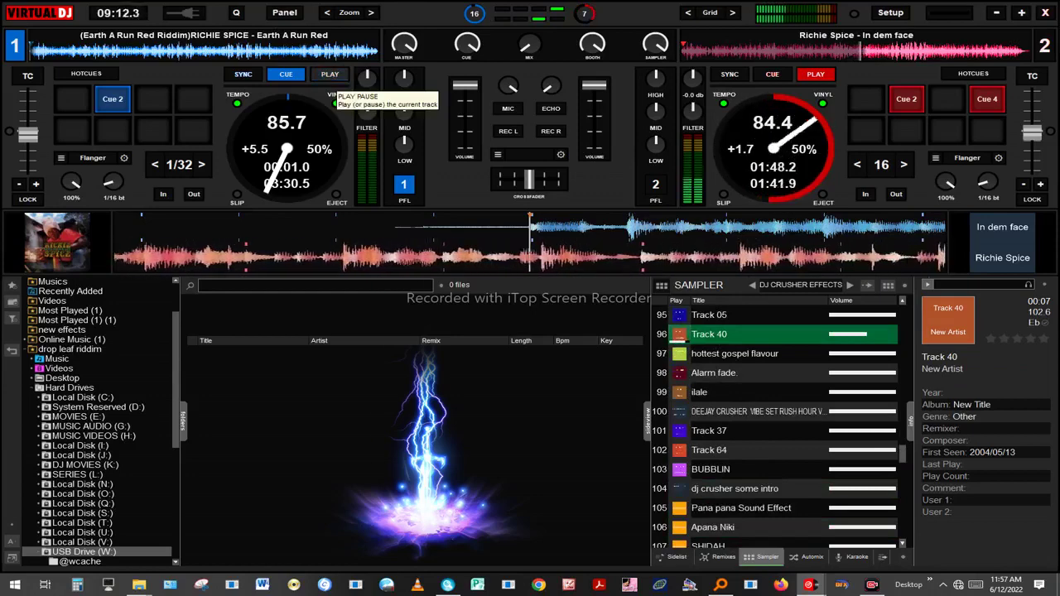
pyautogui.click(331, 75)
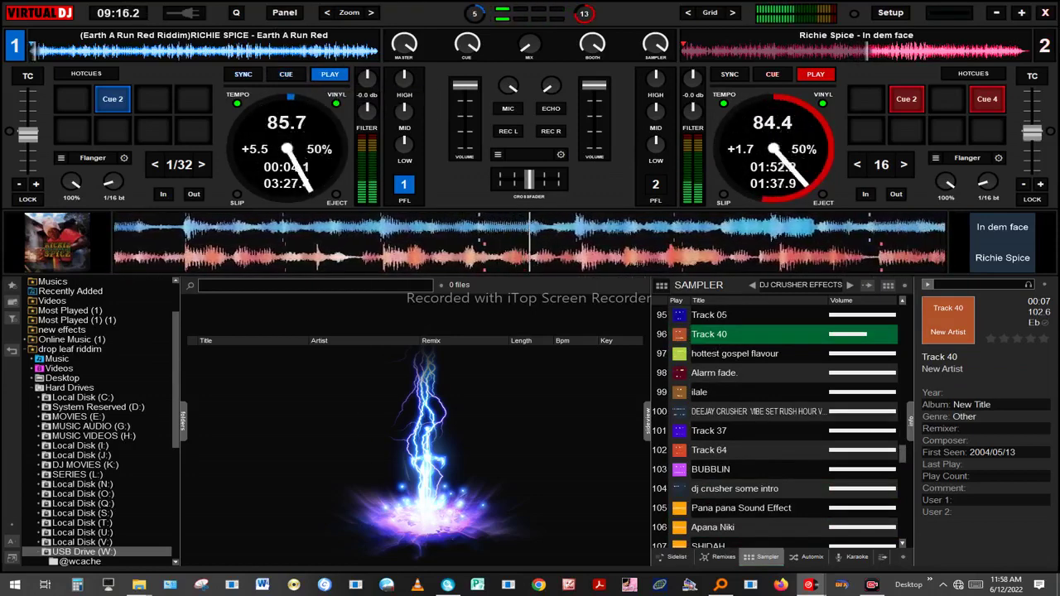
# Step: Restart "Earth A Run Red" on deck 1 from its cue point and match its tempo to deck 2's 84.4 BPM
pyautogui.click(286, 74)
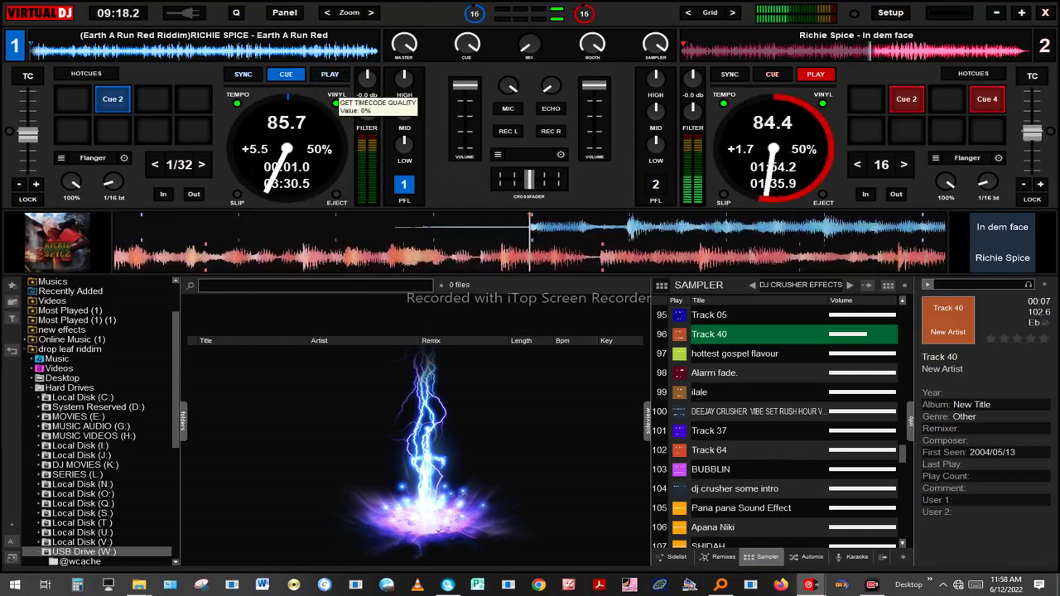
pyautogui.click(331, 76)
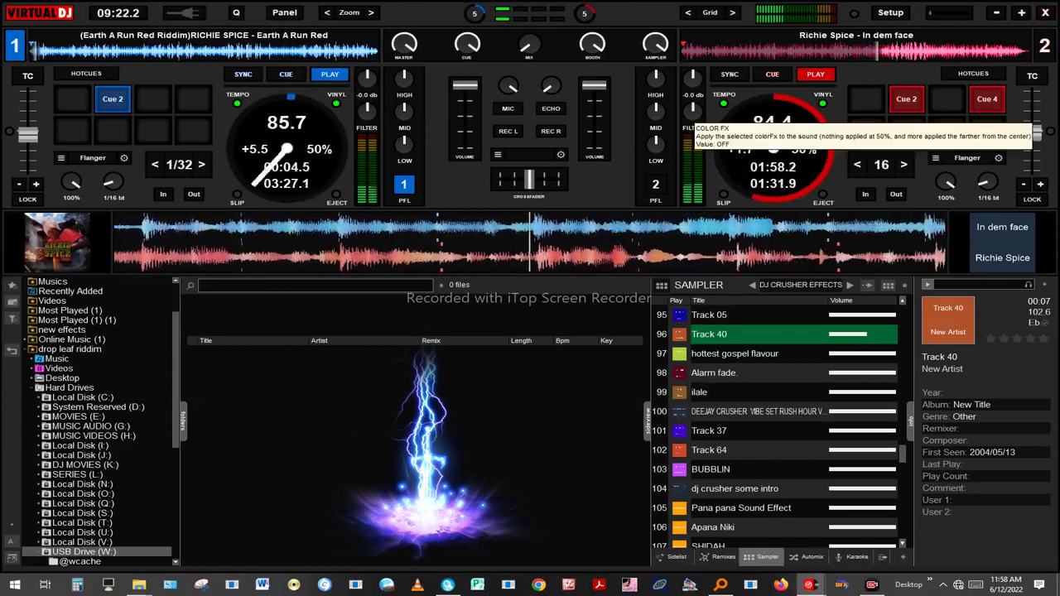
pyautogui.press('c')
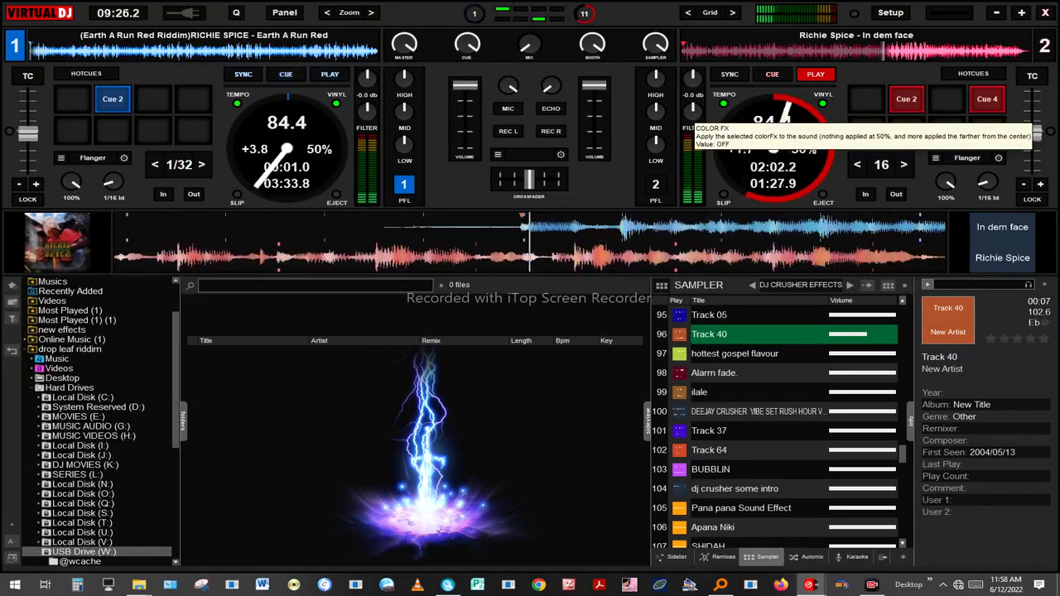
pyautogui.press('c')
pyautogui.press('space')
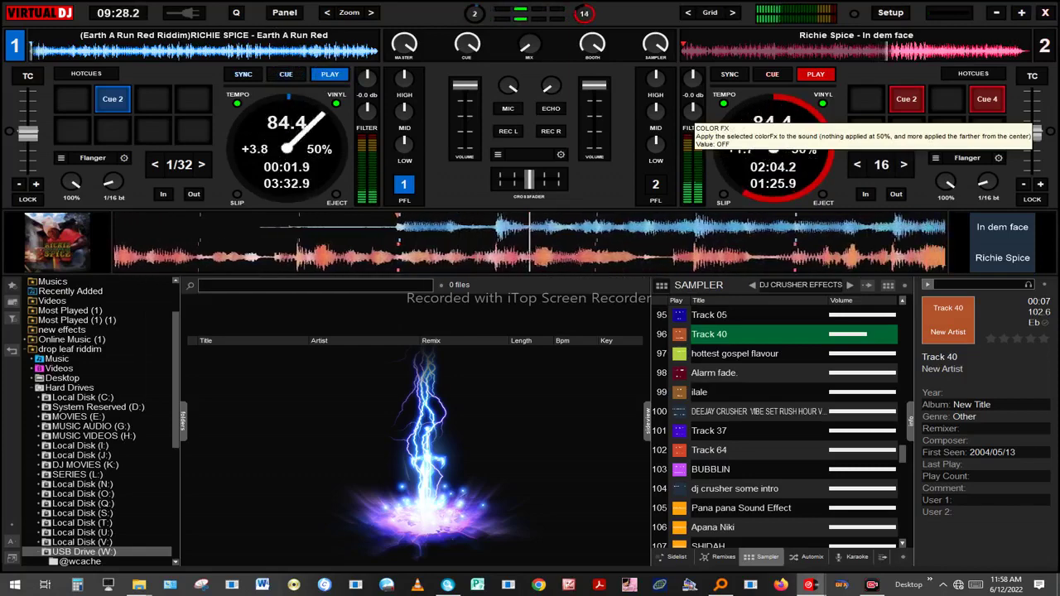
# Step: Sweep deck 2's color filter into high-pass, fade out its volume and return "In dem face" to its cue point
pyautogui.moveTo(693, 111); pyautogui.dragTo(693, 92)
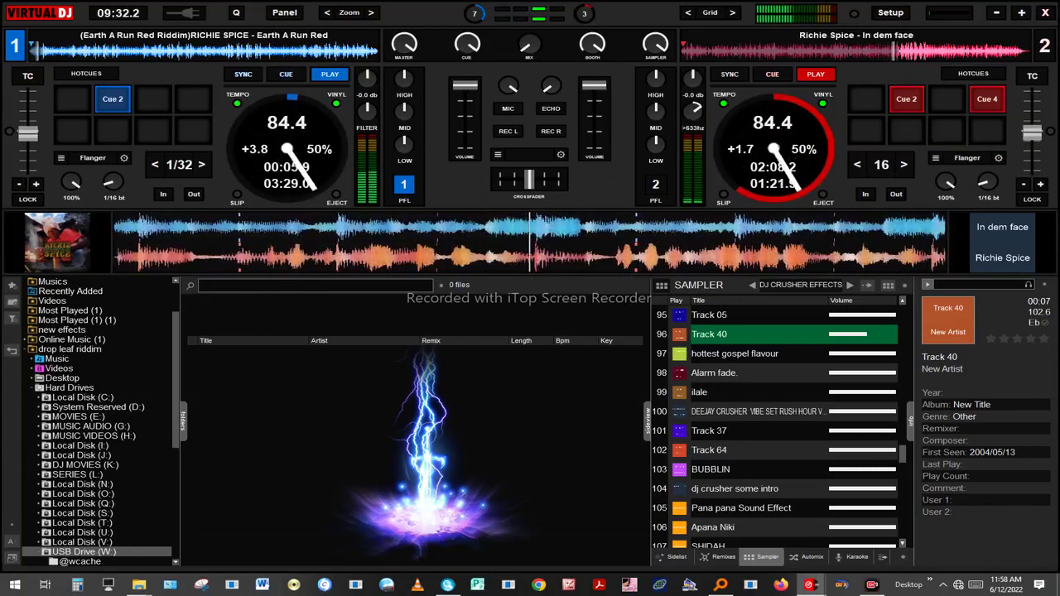
pyautogui.scroll(1, 695, 107)
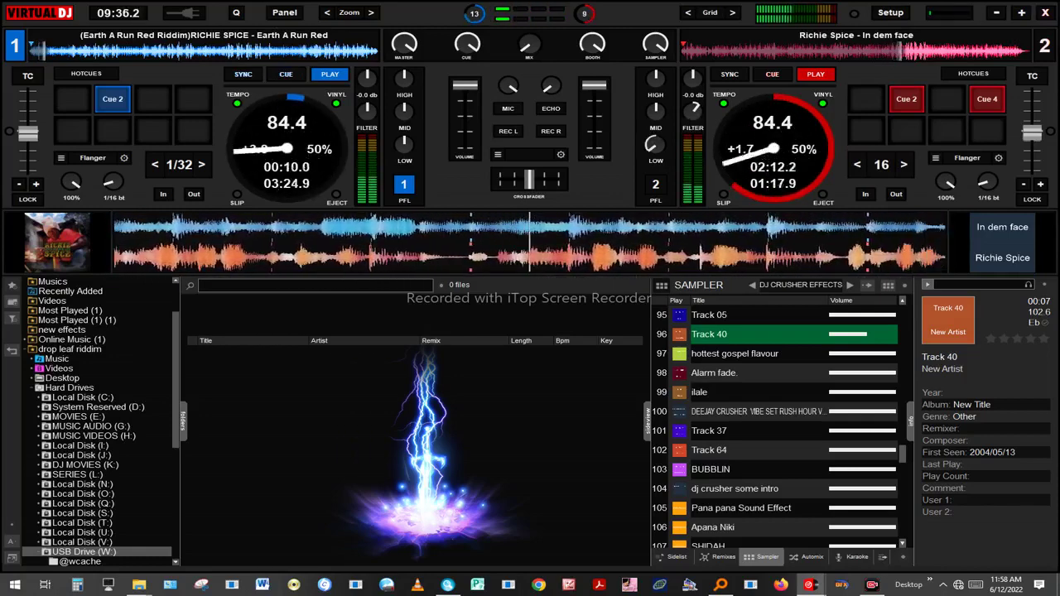
pyautogui.moveTo(594, 86); pyautogui.dragTo(594, 129)
pyautogui.click(772, 75)
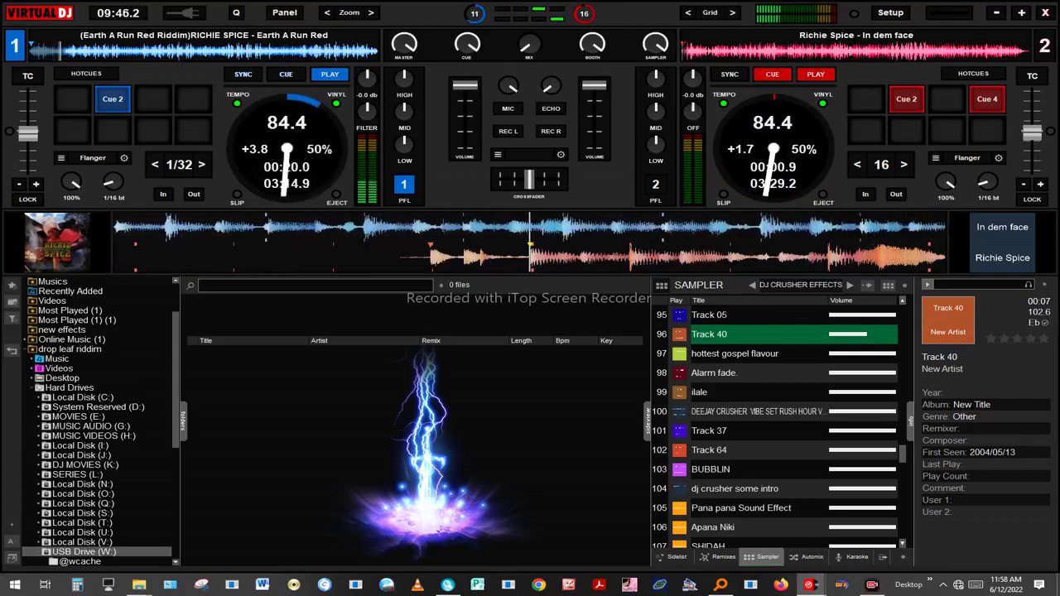
# Step: Load Richie Spice's "151 Ah No Me Dat" from the Automix list onto deck 2 and cue it at its start
pyautogui.click(807, 558)
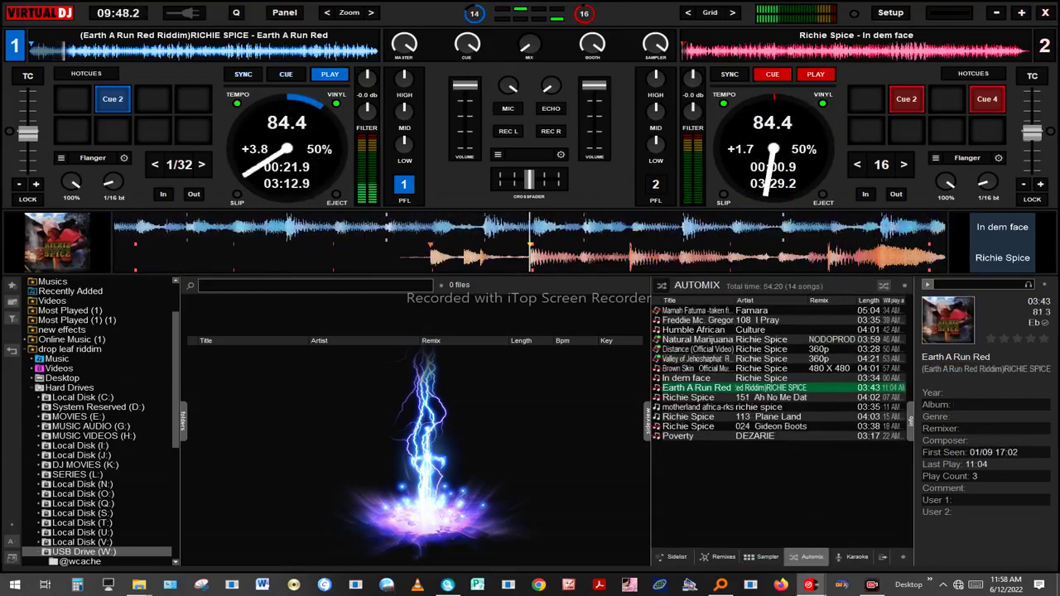
pyautogui.moveTo(729, 398); pyautogui.dragTo(775, 166)
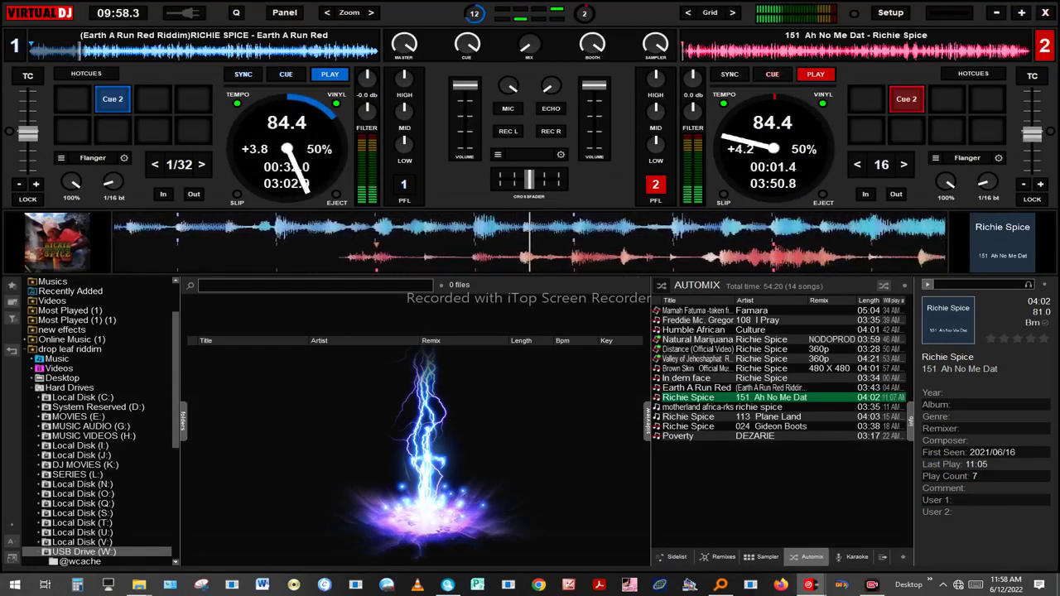
pyautogui.press('space')
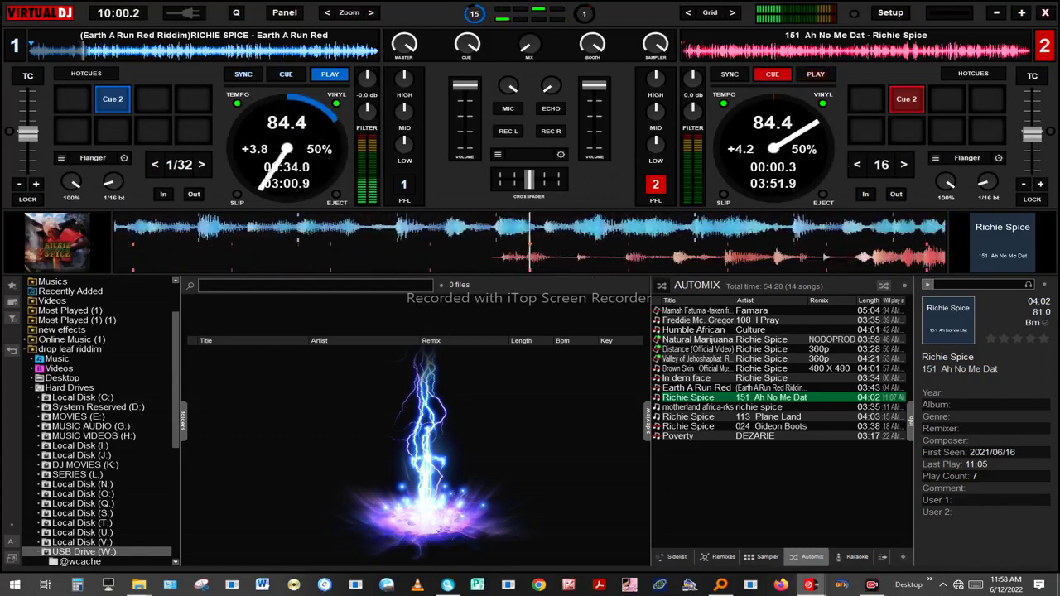
# Step: Show the sampler and play sample 110, "EASY Sound Effect", followed by sample 109, "Fire_fire_deep_sound_effect"
pyautogui.click(762, 556)
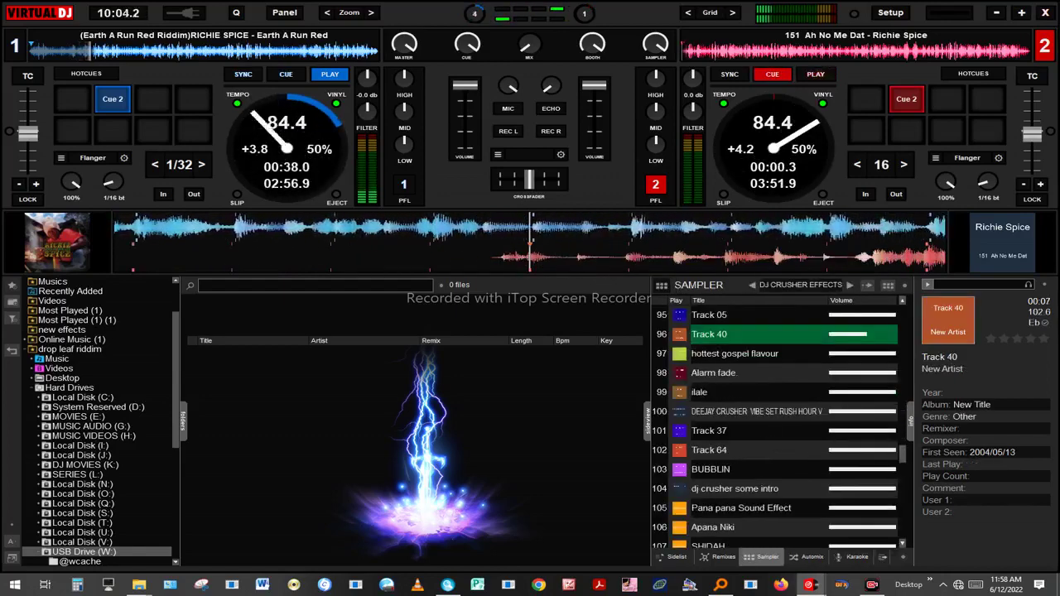
pyautogui.scroll(-2, 779, 431)
pyautogui.scroll(-3, 779, 431)
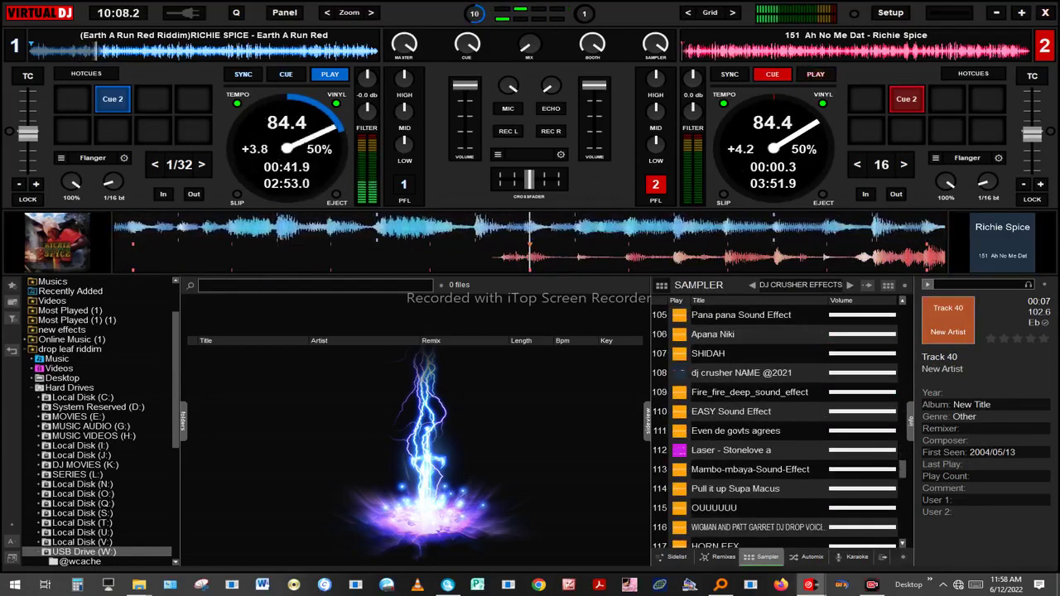
pyautogui.click(681, 411)
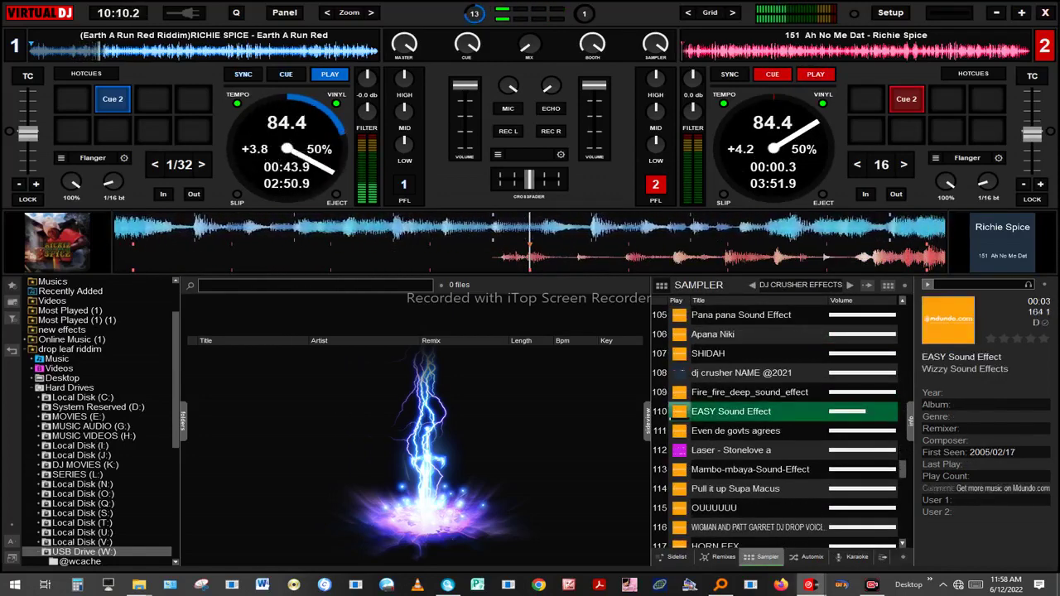
pyautogui.click(680, 393)
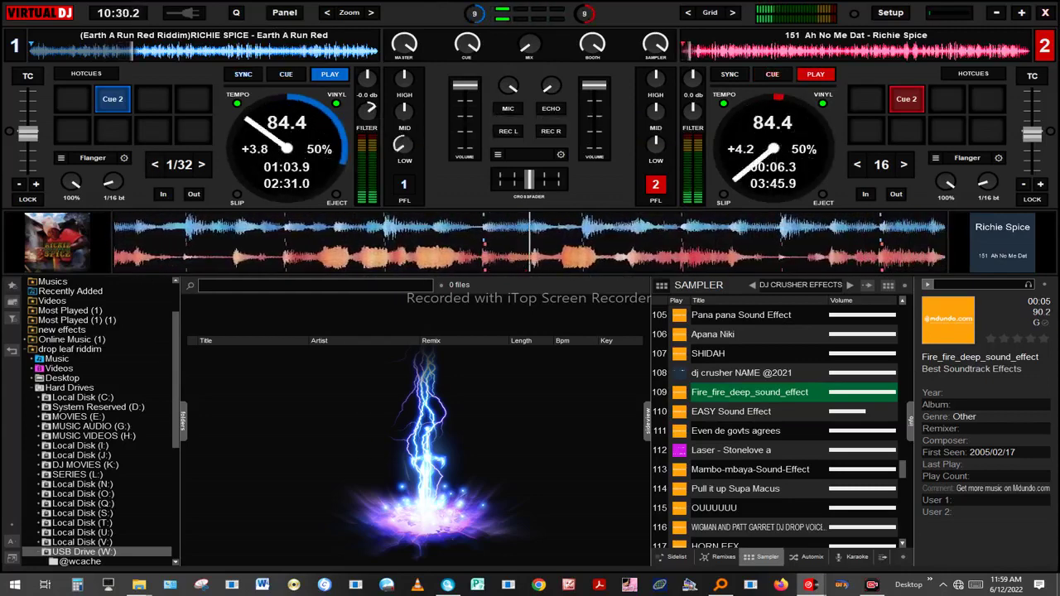
# Step: Make deck 1 active and sweep its color filter down into low-pass while deck 2 plays
pyautogui.press('Tab')
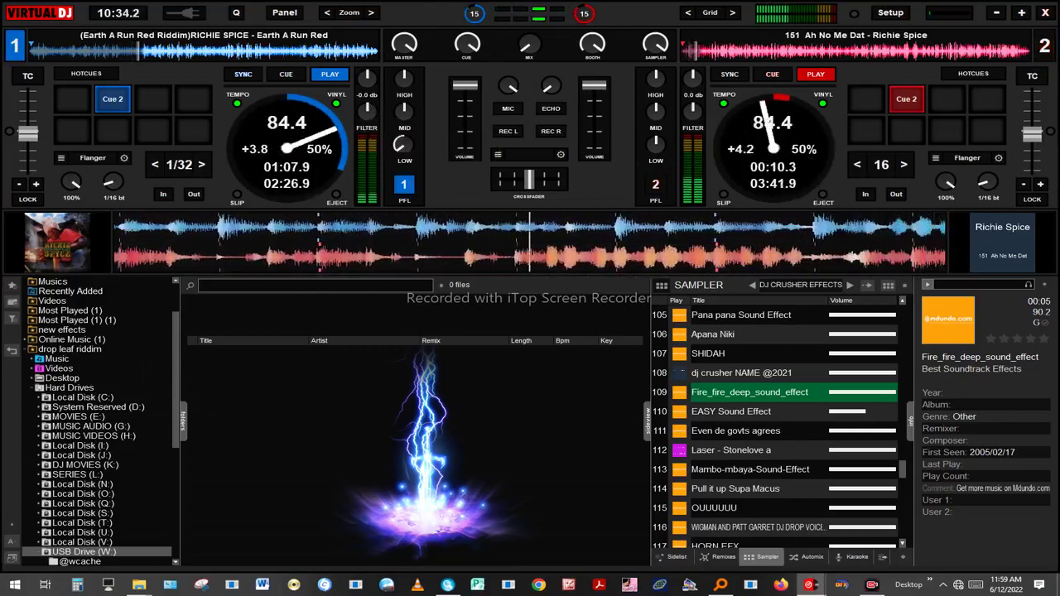
pyautogui.scroll(-3, 365, 108)
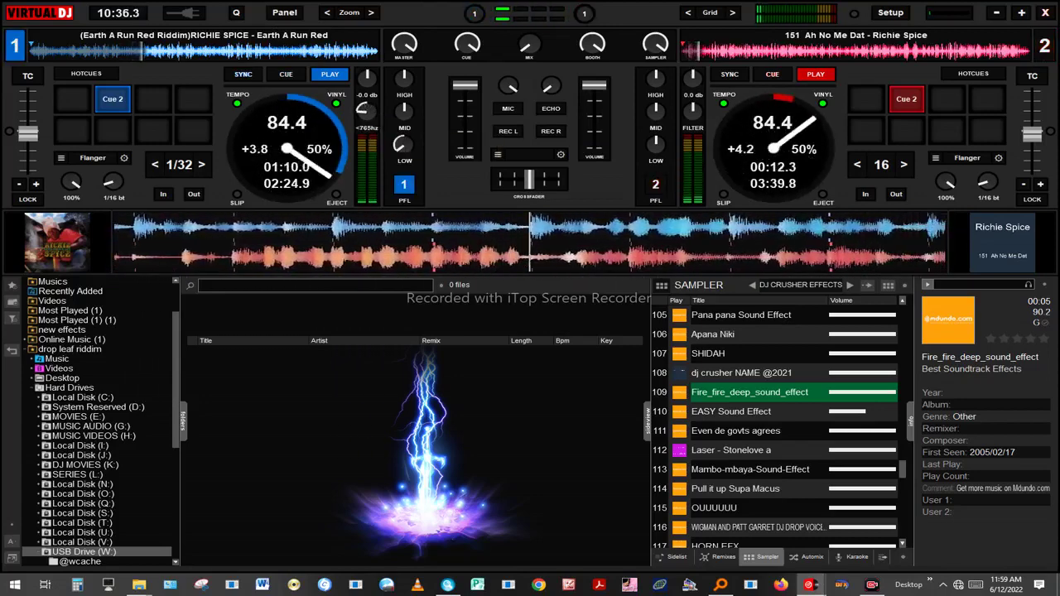
pyautogui.scroll(-3, 363, 109)
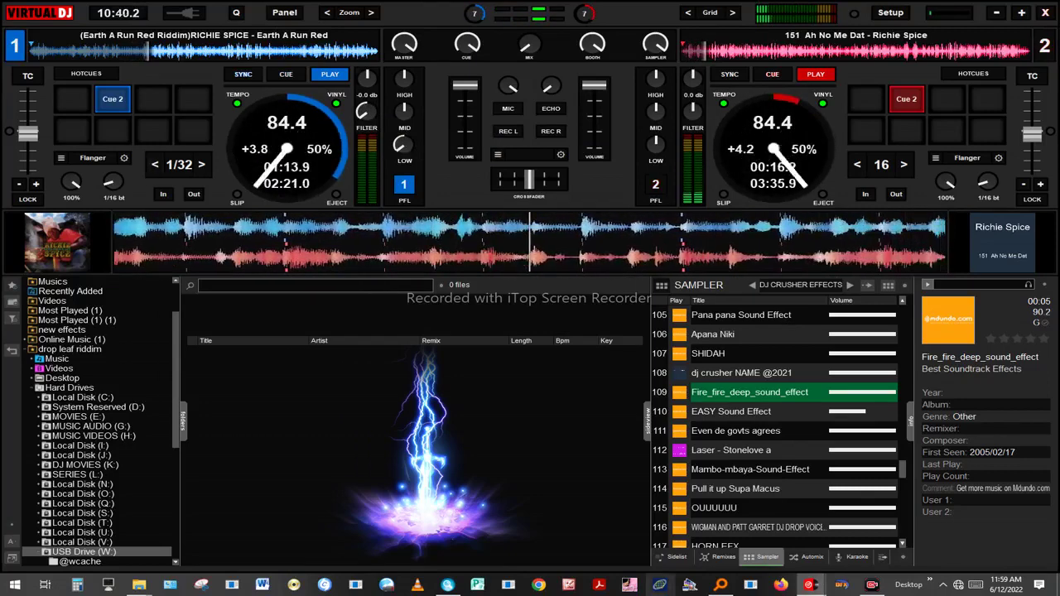
# Step: Play samples 113 "Mambo-mbaya-Sound-Effect", 110 "EASY Sound Effect" and 115 "OUUUUUU" over the mix
pyautogui.click(673, 470)
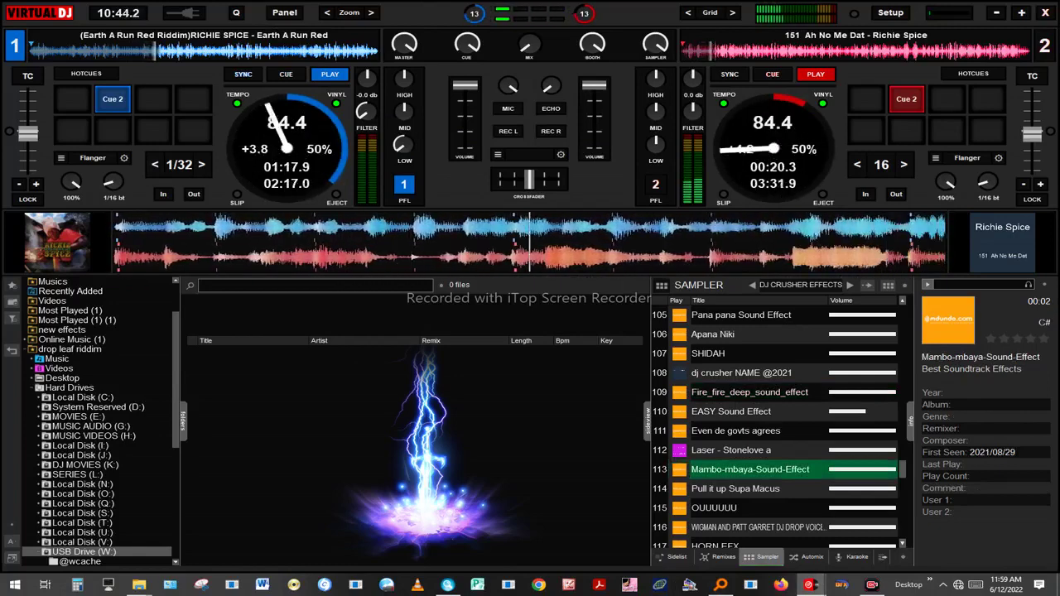
pyautogui.click(680, 412)
pyautogui.scroll(-2, 680, 412)
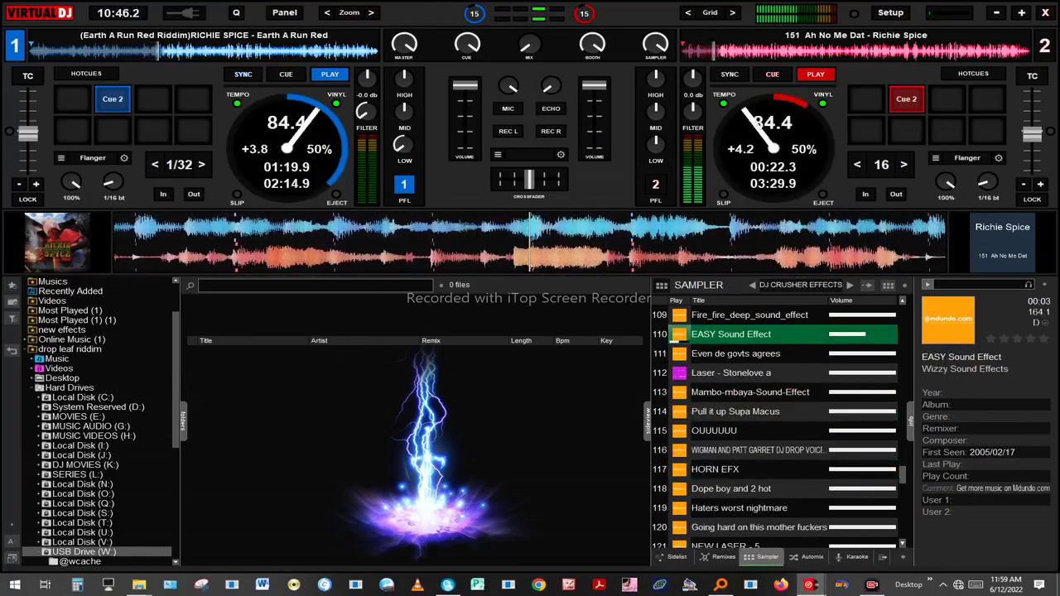
pyautogui.click(674, 431)
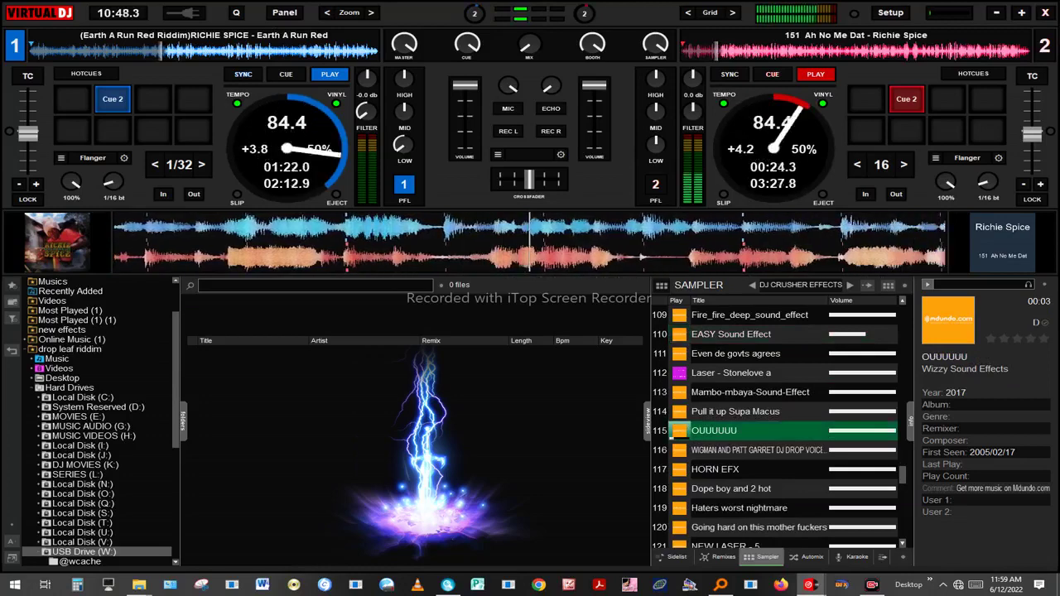
# Step: Load Richie Spice's "113 Plane Land" from the Automix list onto deck 1, replacing the song playing there
pyautogui.click(808, 557)
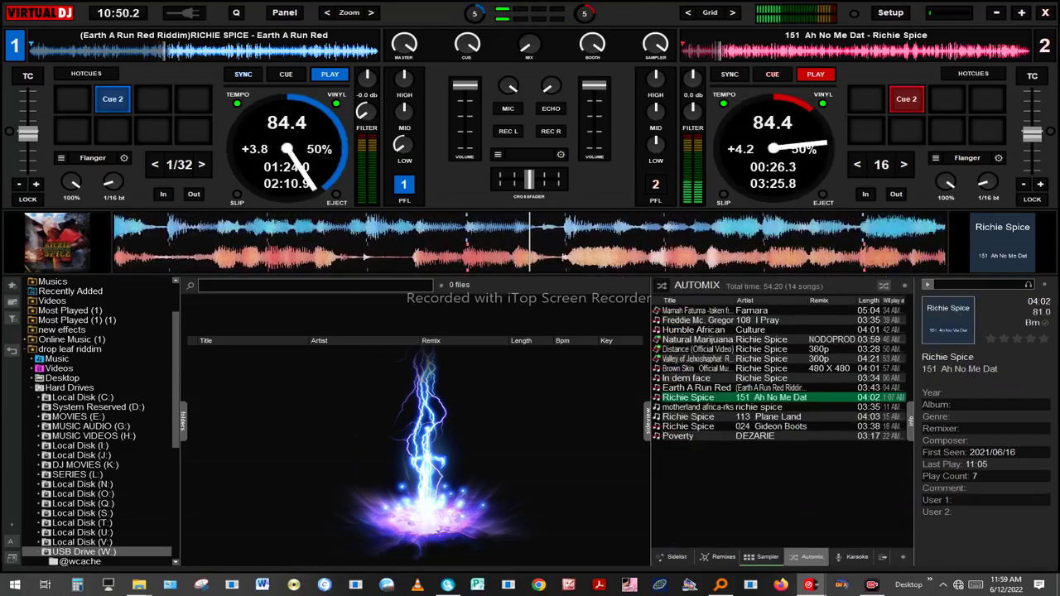
pyautogui.moveTo(697, 407); pyautogui.dragTo(324, 88)
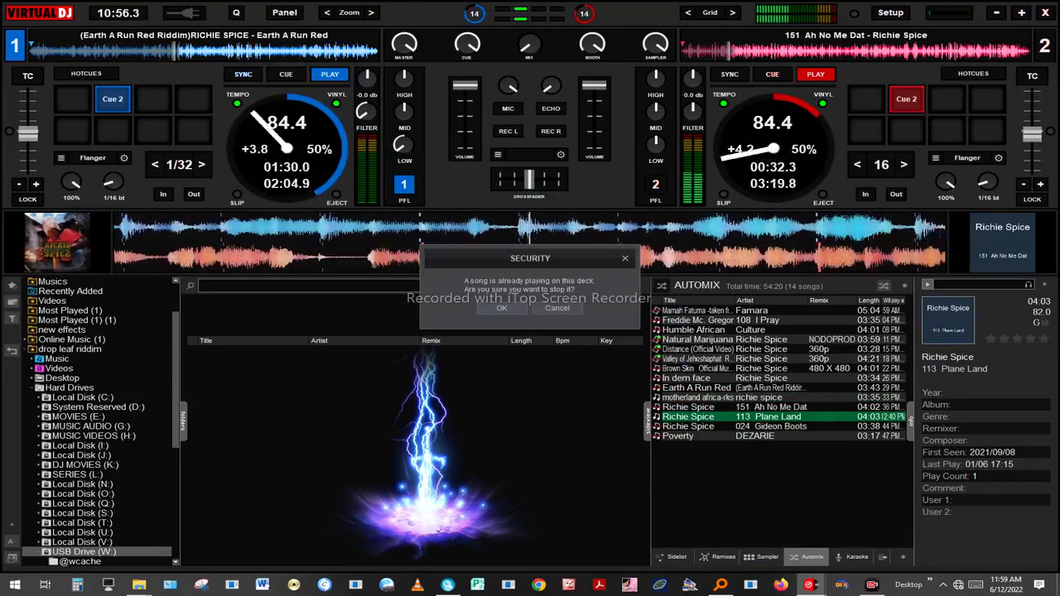
pyautogui.click(502, 308)
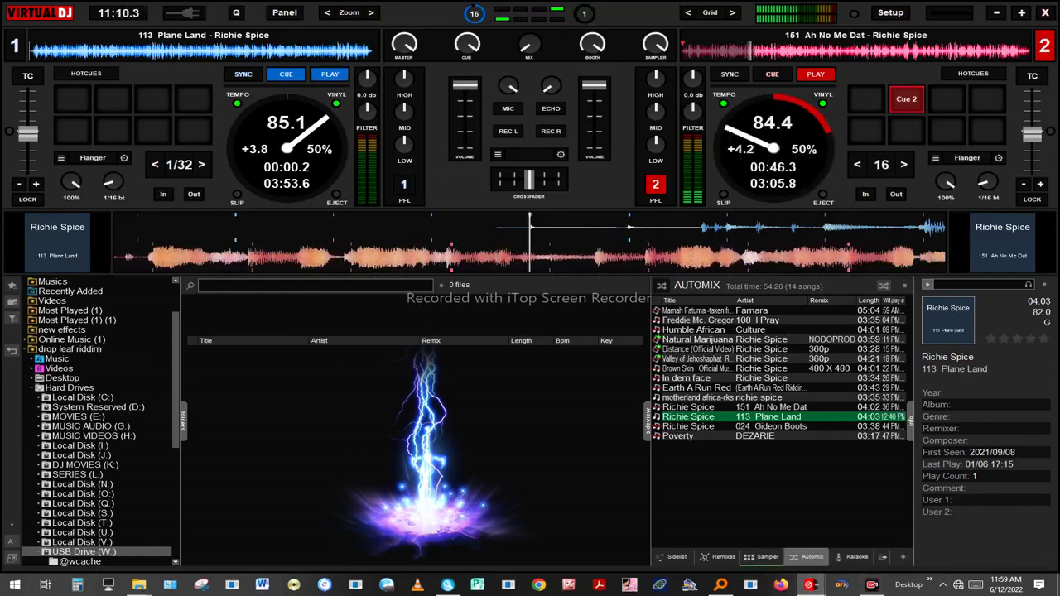
# Step: Match deck 2's tempo to deck 1's 85.1 BPM and make deck 1 active
pyautogui.press('s')
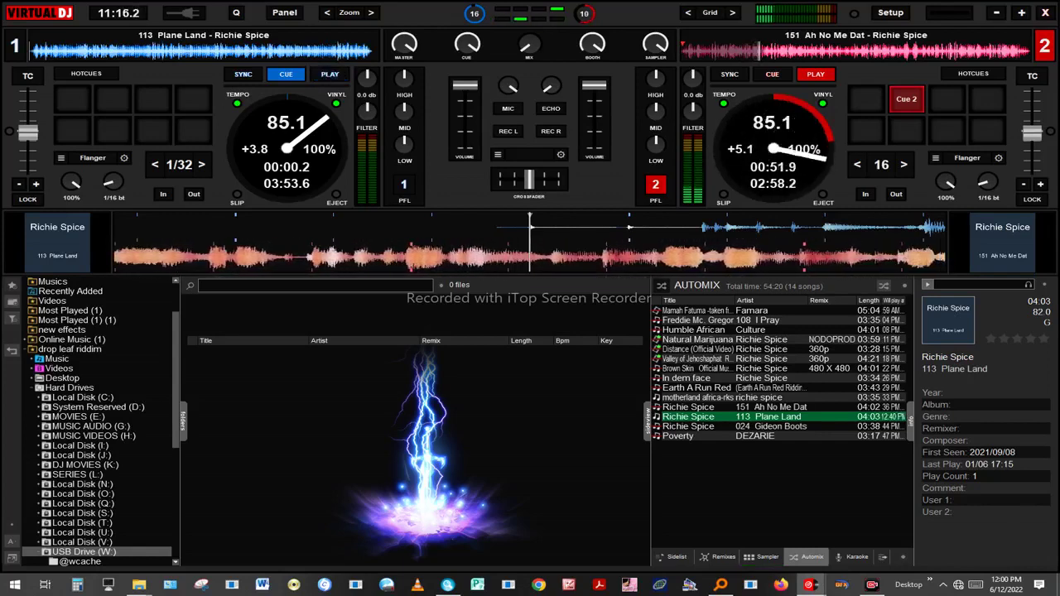
pyautogui.press('r')
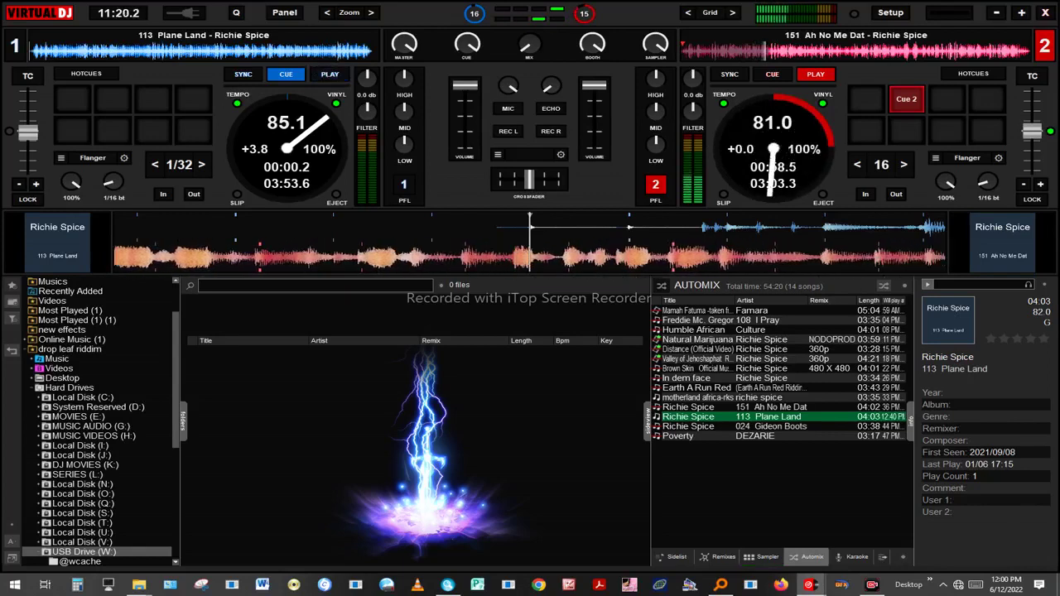
pyautogui.press('s')
pyautogui.press('Tab')
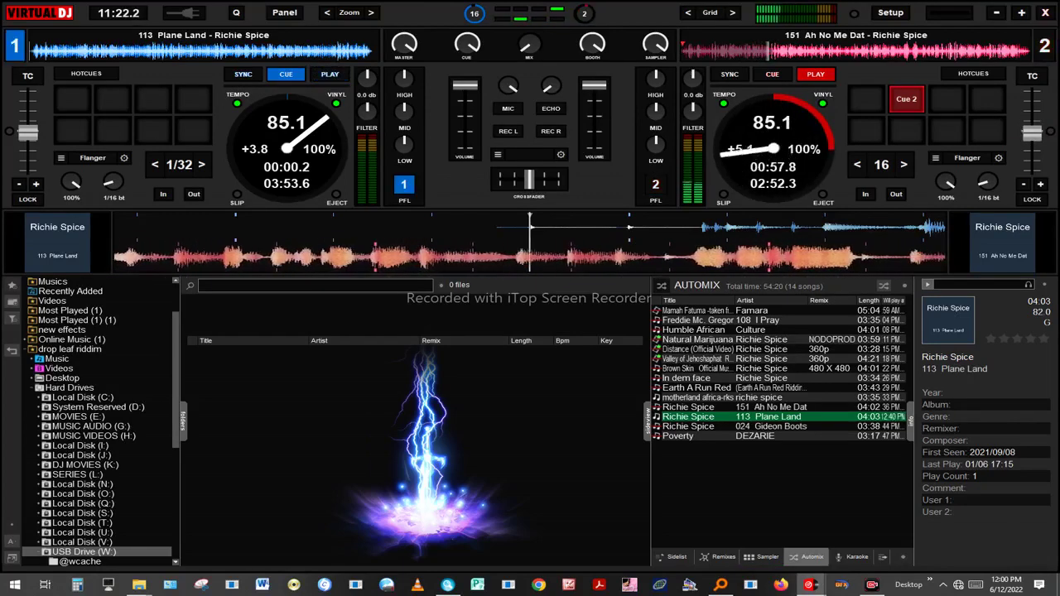
pyautogui.press('r')
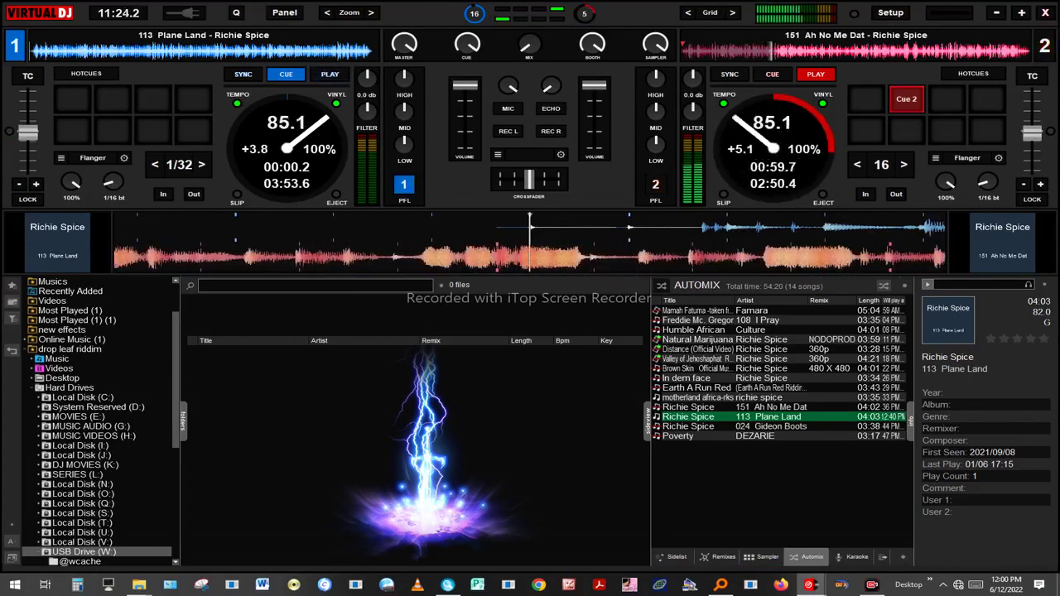
pyautogui.press('s')
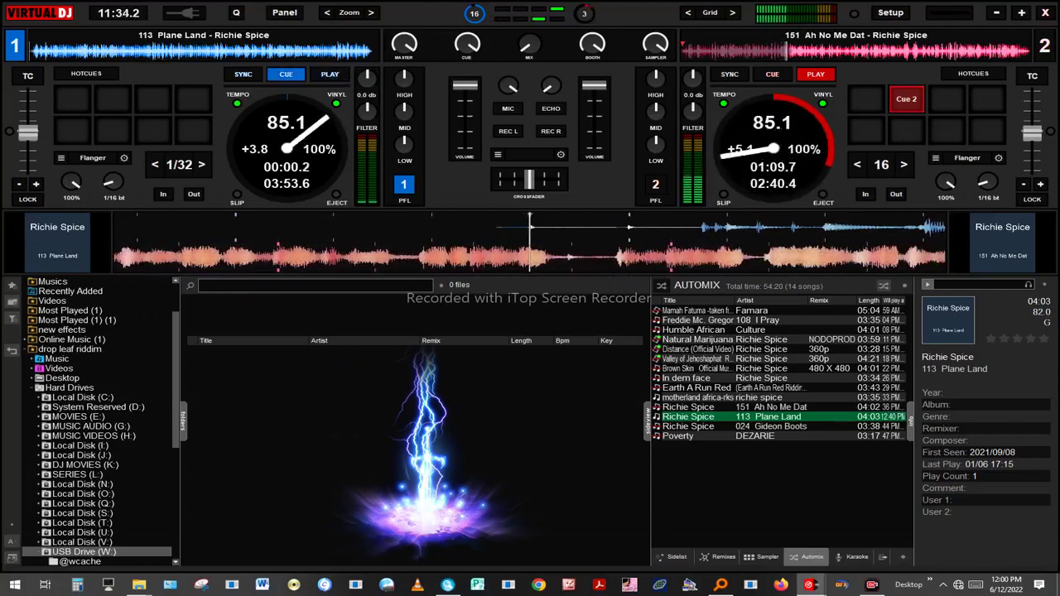
# Step: Start "113 Plane Land" on deck 1 and fade out deck 2's volume
pyautogui.press('space')
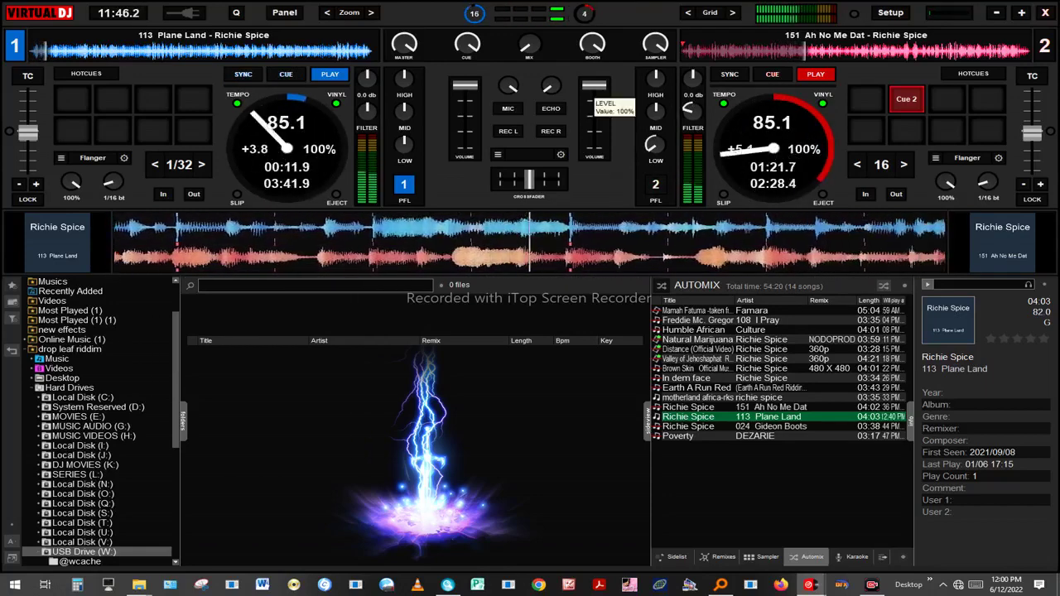
pyautogui.moveTo(594, 85); pyautogui.dragTo(594, 146)
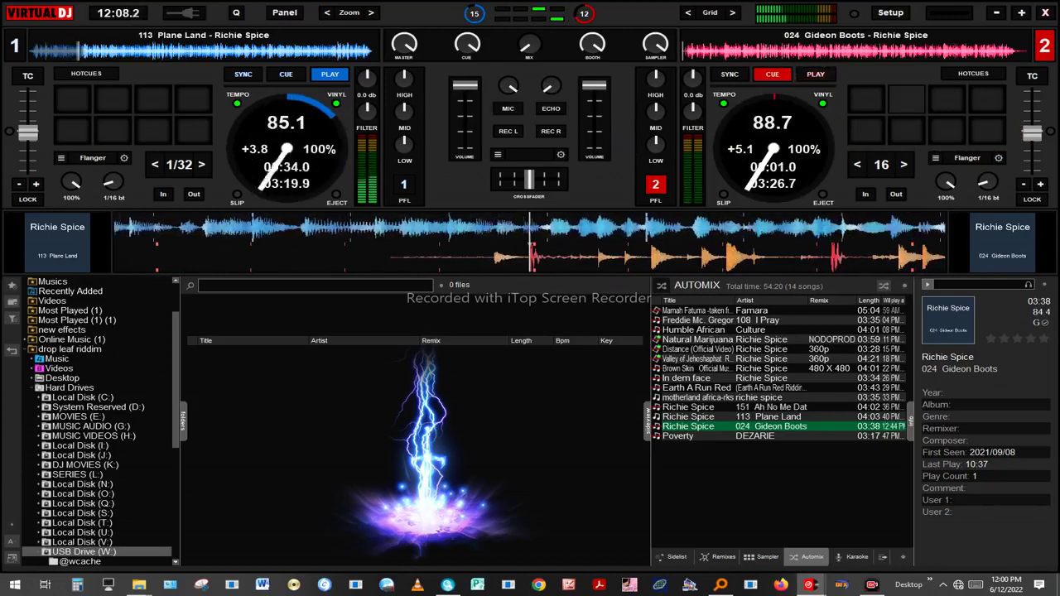
# Step: Set hot cue 2 near the start of "024 Gideon Boots" on deck 2 and toggle its playback
pyautogui.click(907, 99)
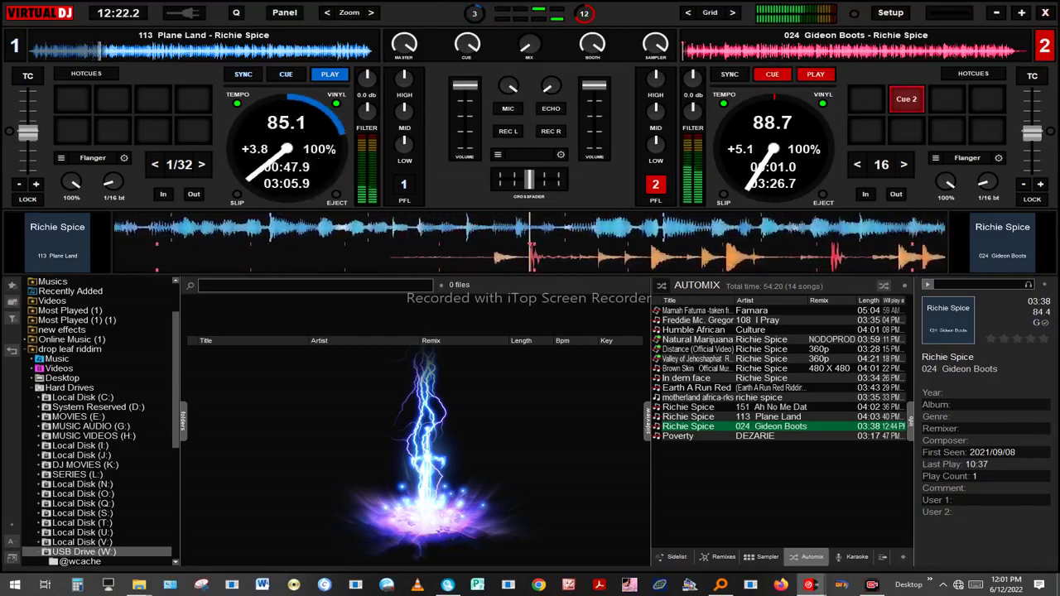
pyautogui.press('space')
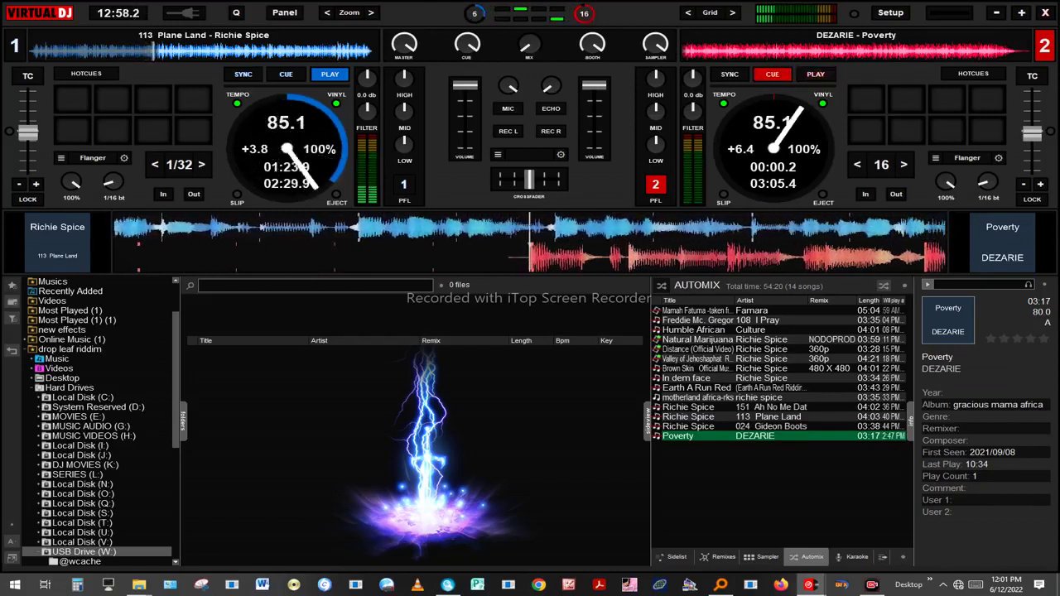
# Step: Play DEZARIE's "Poverty" on deck 2 and load the same song from the Automix list onto deck 1
pyautogui.press('XF86AudioRaiseVolume')
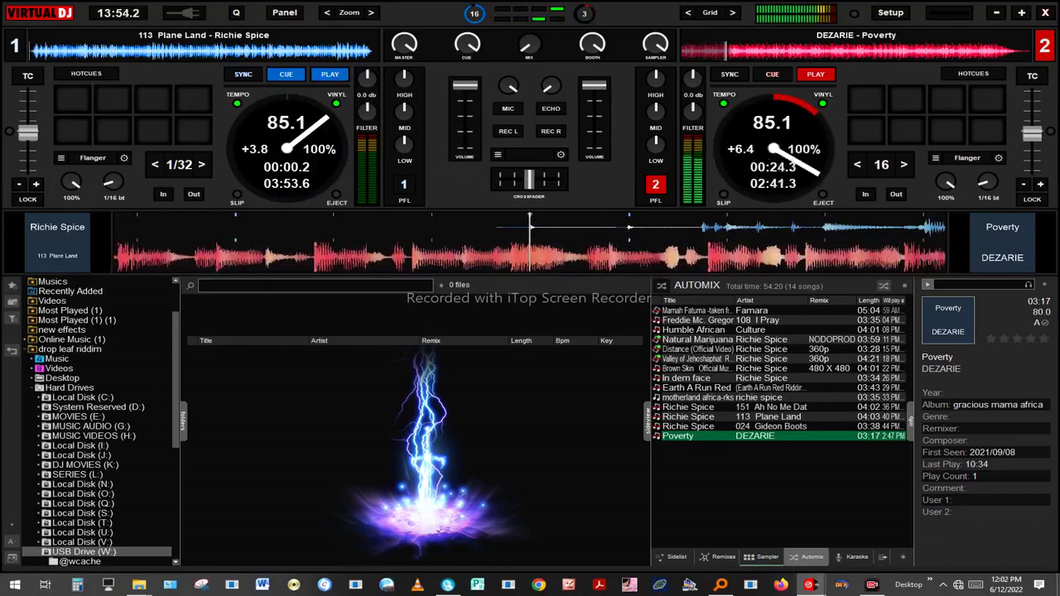
pyautogui.press('space')
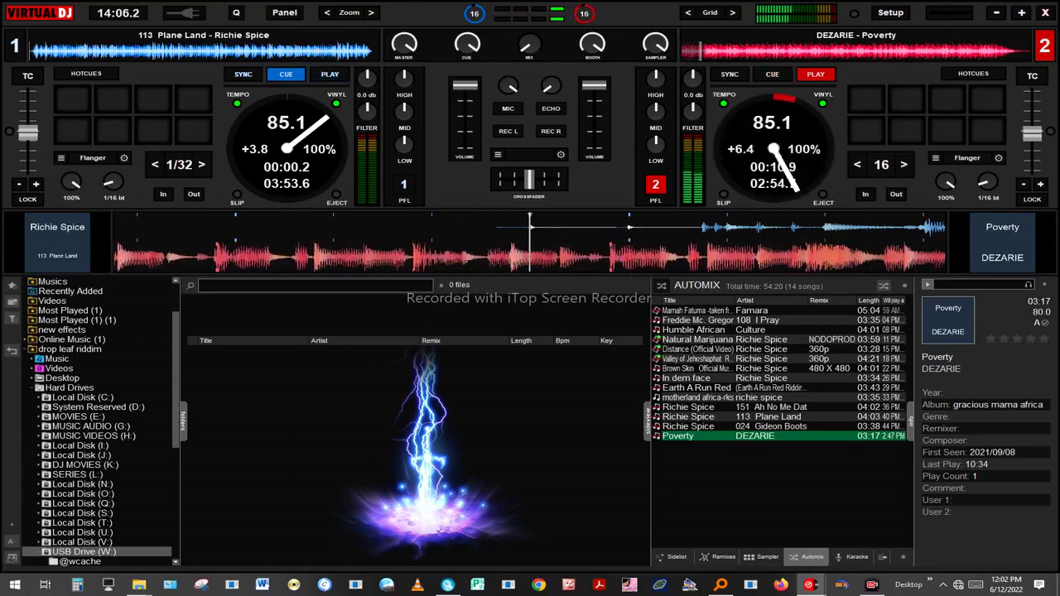
pyautogui.moveTo(696, 436); pyautogui.dragTo(295, 145)
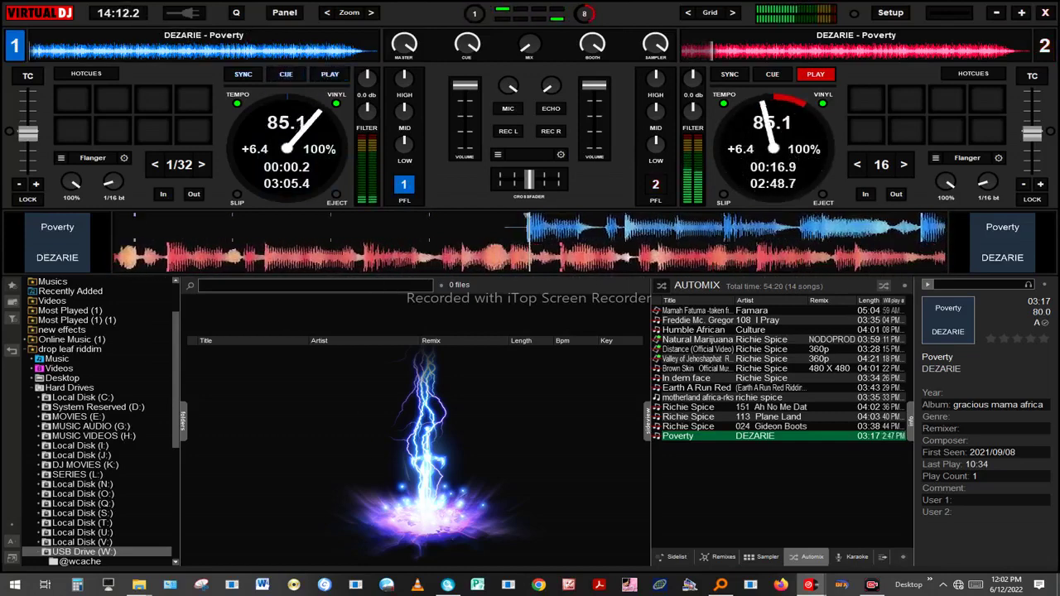
# Step: Start "Poverty" on deck 1, make deck 2 active and return its copy of the song to the start
pyautogui.press('space')
pyautogui.press('Tab')
pyautogui.press('BackSpace')
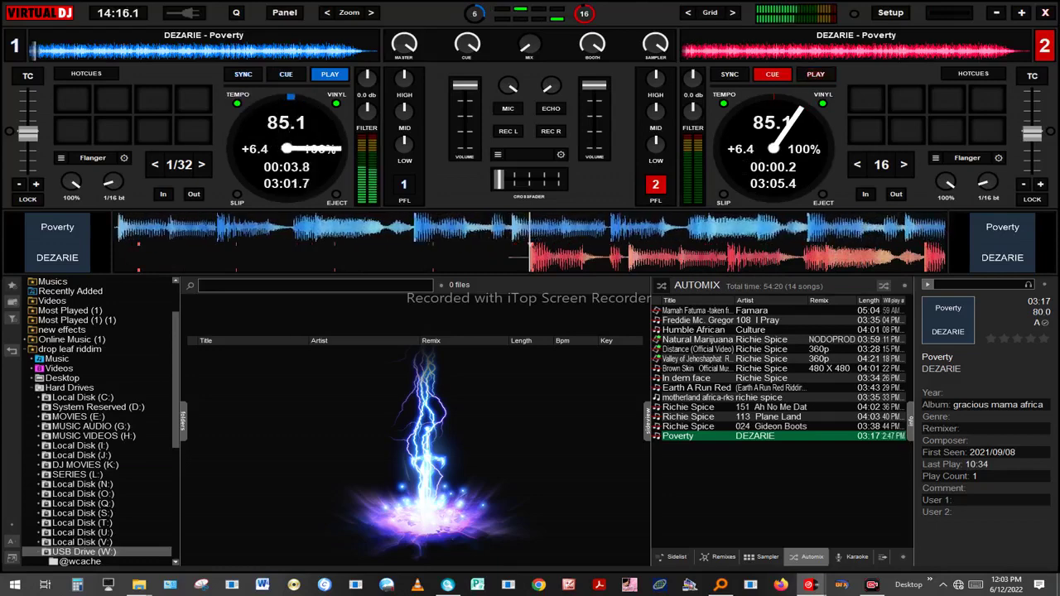
# Step: Trigger the OUUUUUU, Mambo-mbaya-Sound-Effect and Fire_fire_deep_sound_effect samples from the DJ CRUSHER EFFECTS sampler bank
pyautogui.click(762, 558)
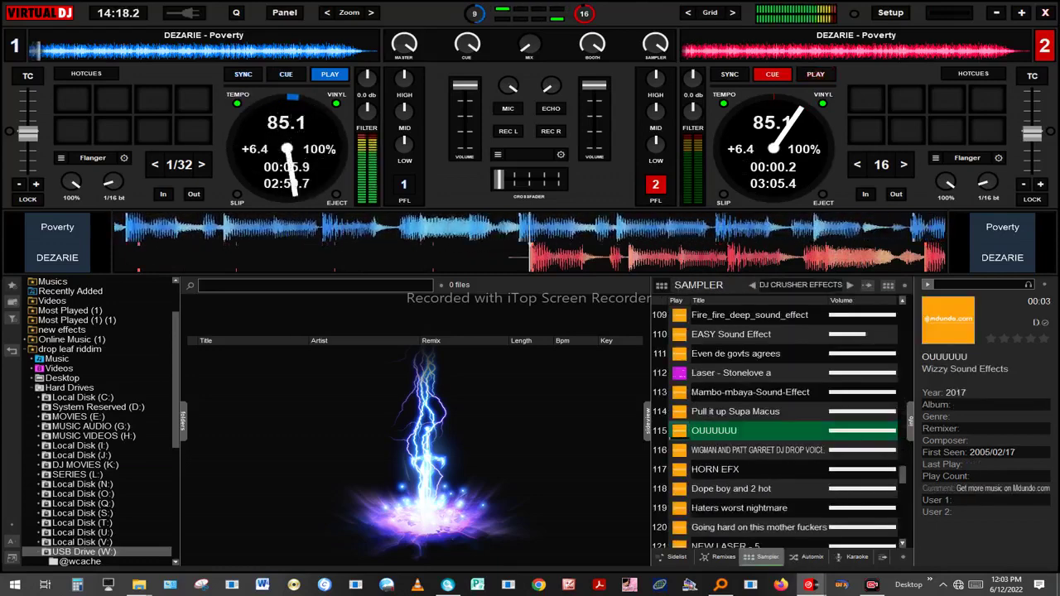
pyautogui.click(679, 431)
pyautogui.click(679, 393)
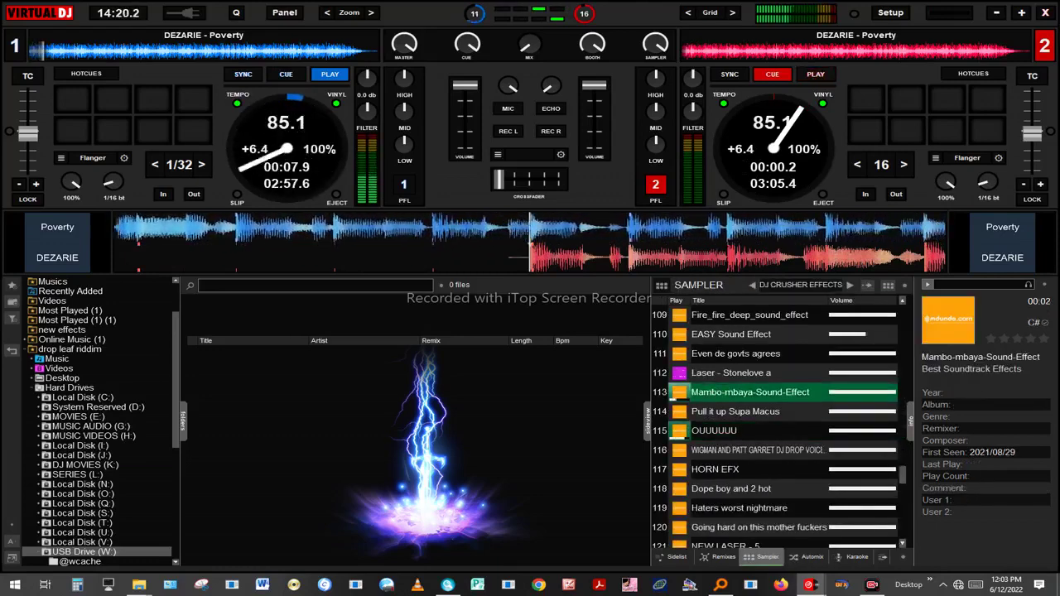
pyautogui.click(679, 316)
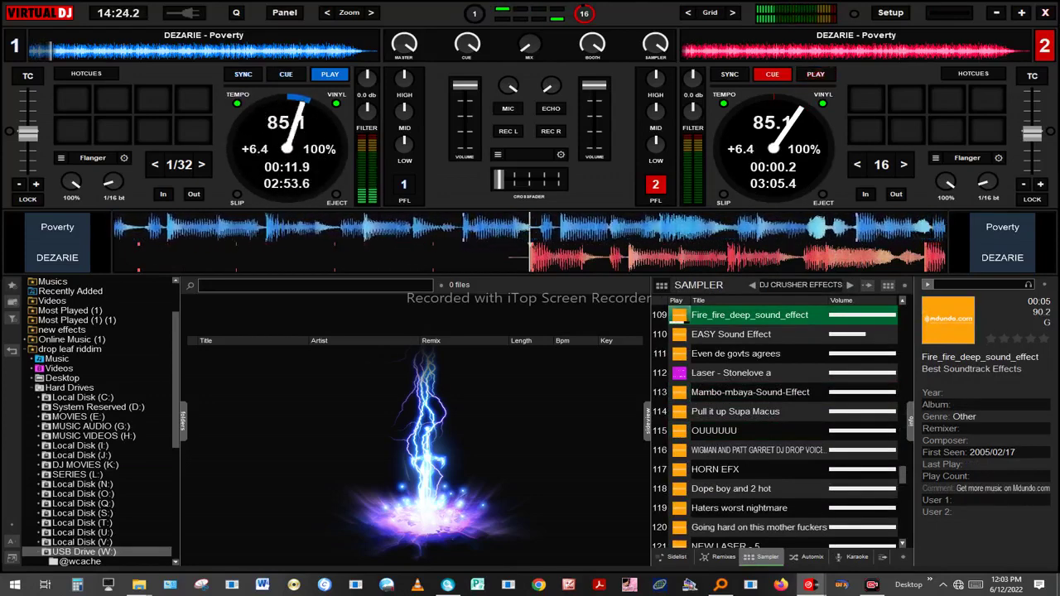
# Step: Centre the crossfader and start "Poverty" on deck 2 so both decks play together
pyautogui.moveTo(498, 179); pyautogui.dragTo(529, 179)
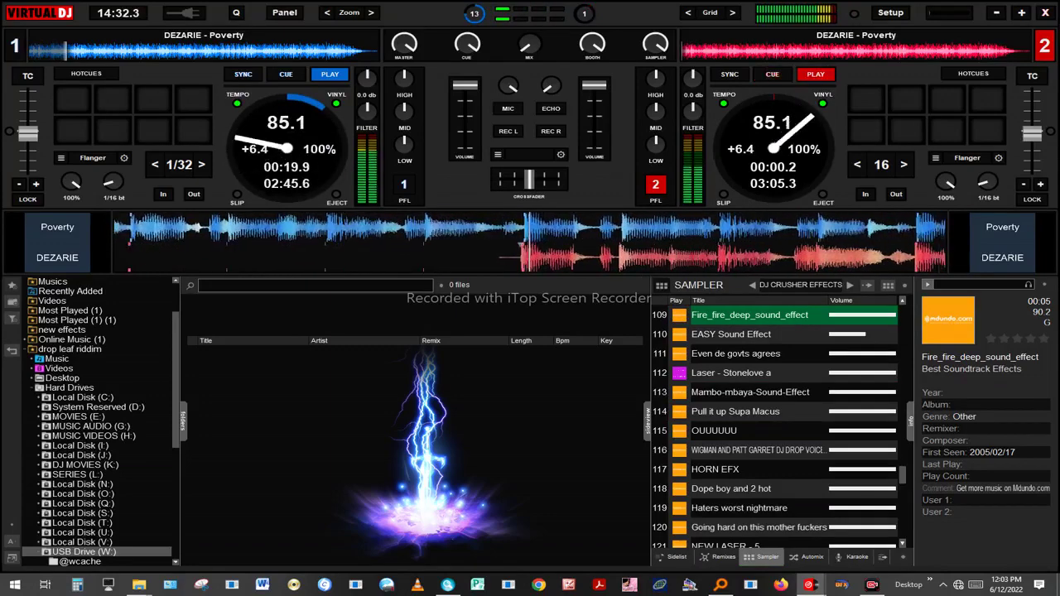
pyautogui.press('space')
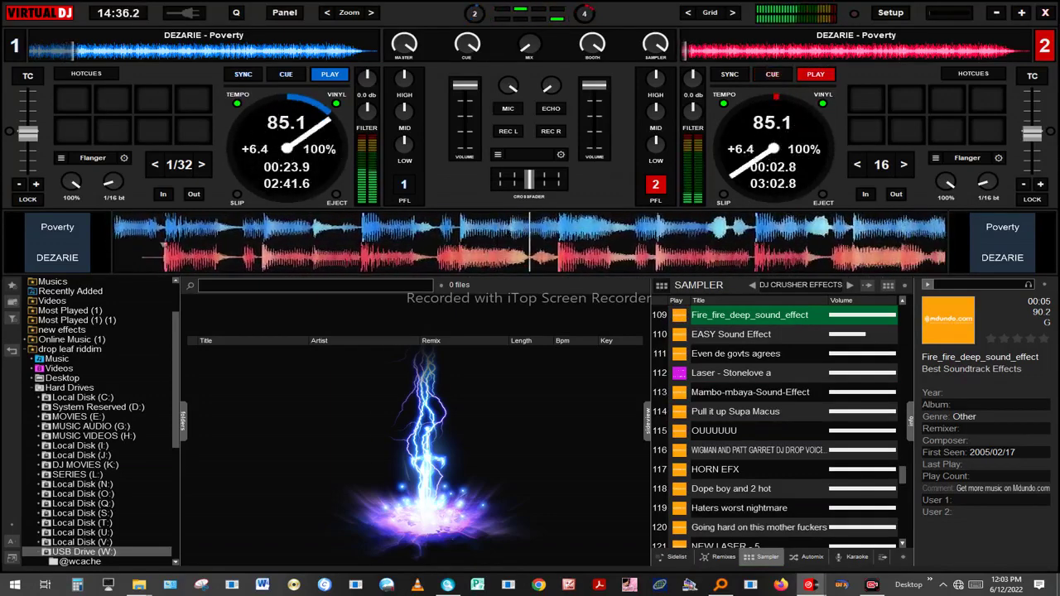
# Step: Set deck 1's color effect to Flanger and choose the Cut effect for deck 2, toggling it during playback
pyautogui.click(368, 127)
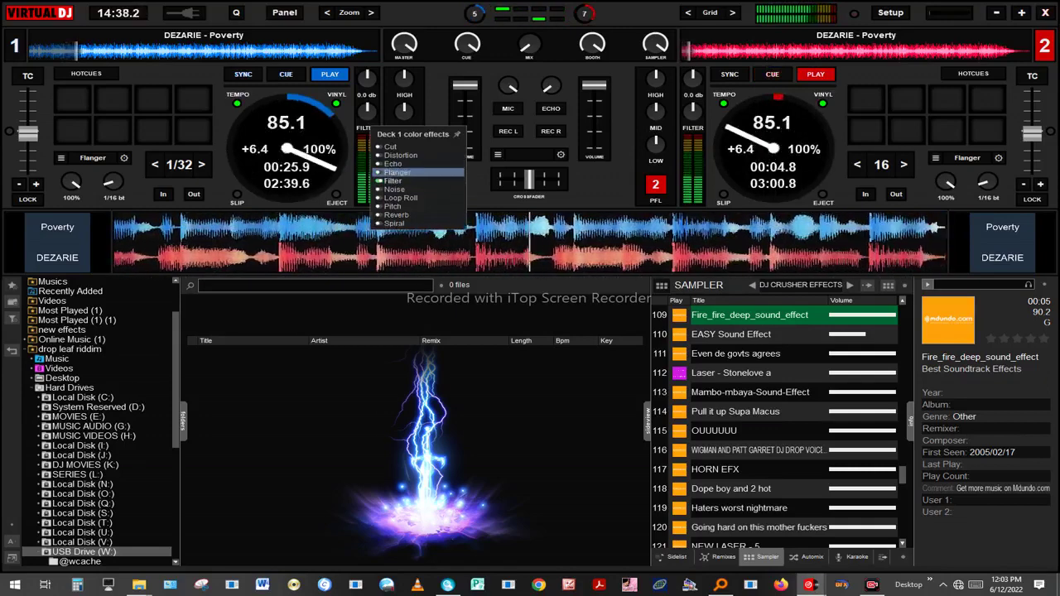
pyautogui.click(396, 171)
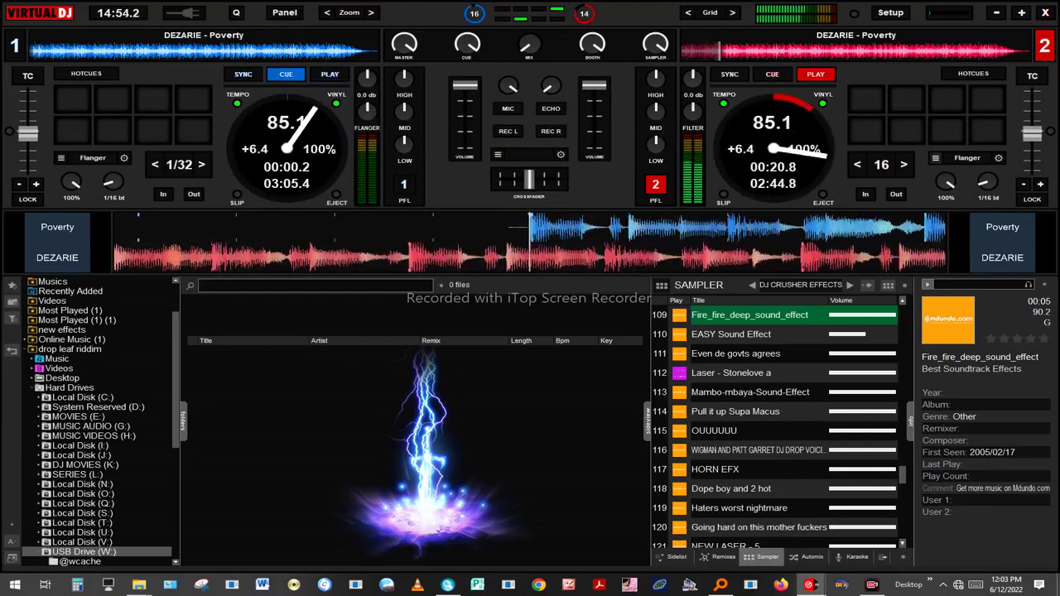
pyautogui.click(937, 159)
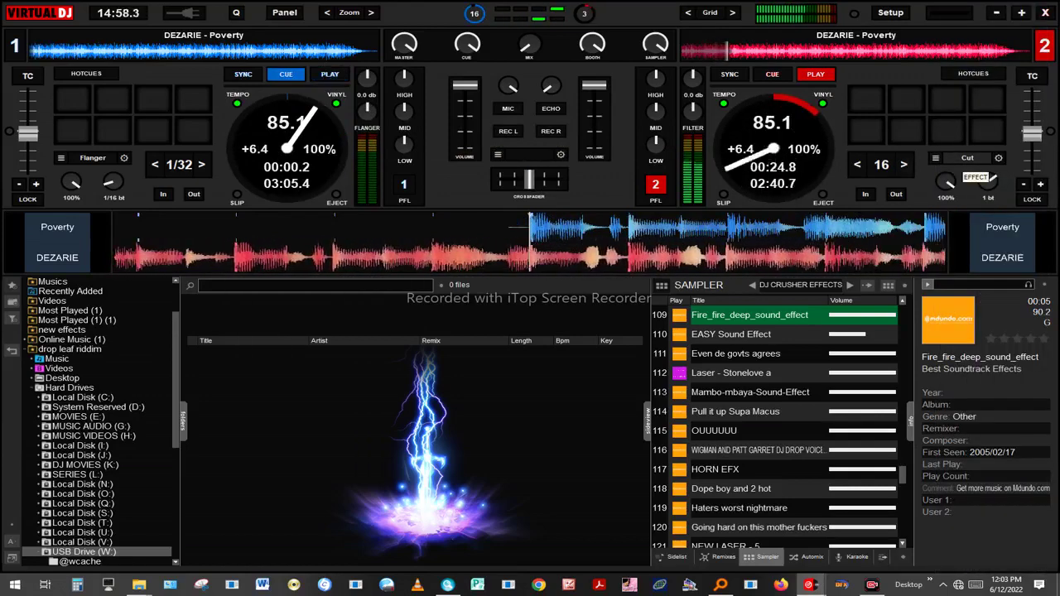
pyautogui.click(966, 159)
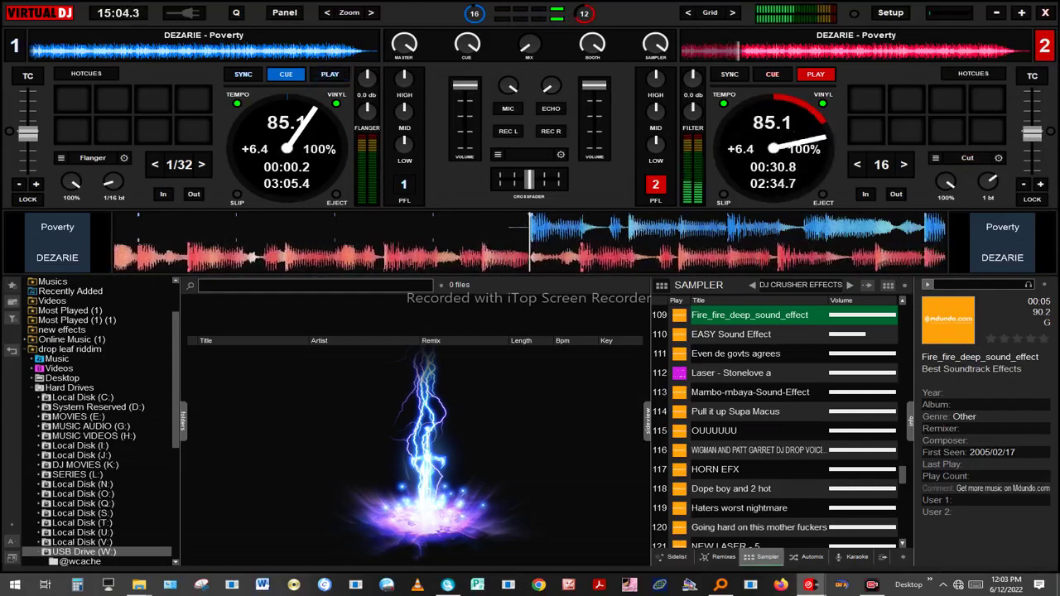
# Step: Trigger sampler sound 123 (the "Uuuuiiii" effect) and the SHIDAH sample over the playing song
pyautogui.click(732, 334)
pyautogui.scroll(-1, 731, 335)
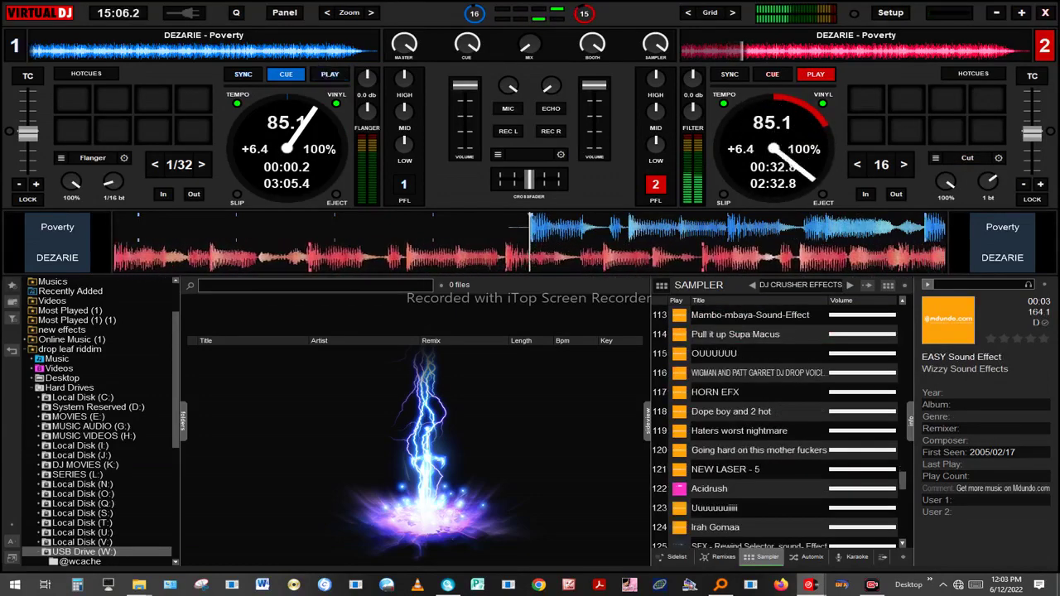
pyautogui.scroll(-5, 775, 430)
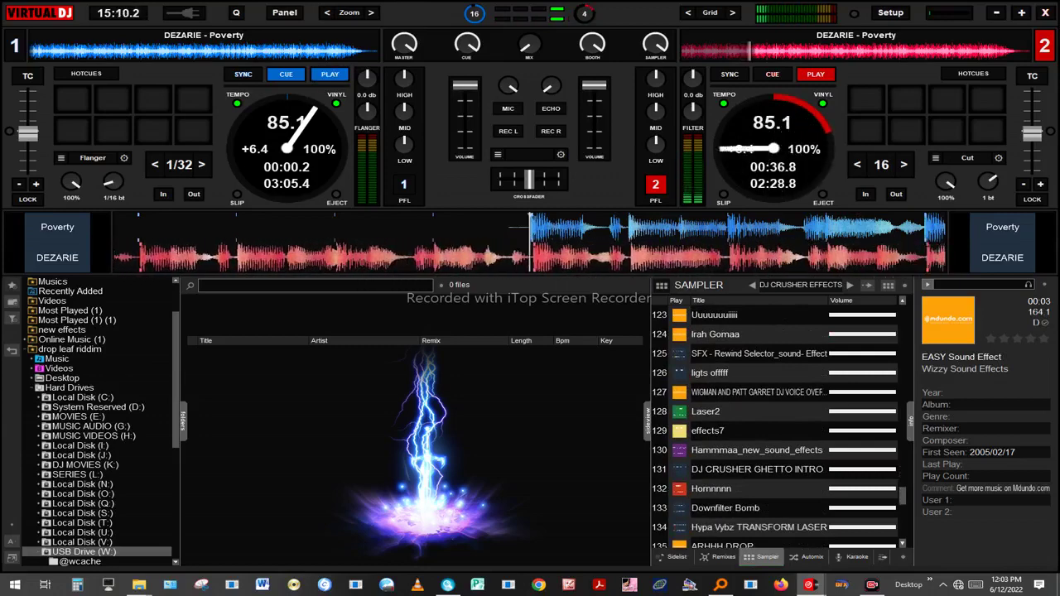
pyautogui.scroll(1, 775, 431)
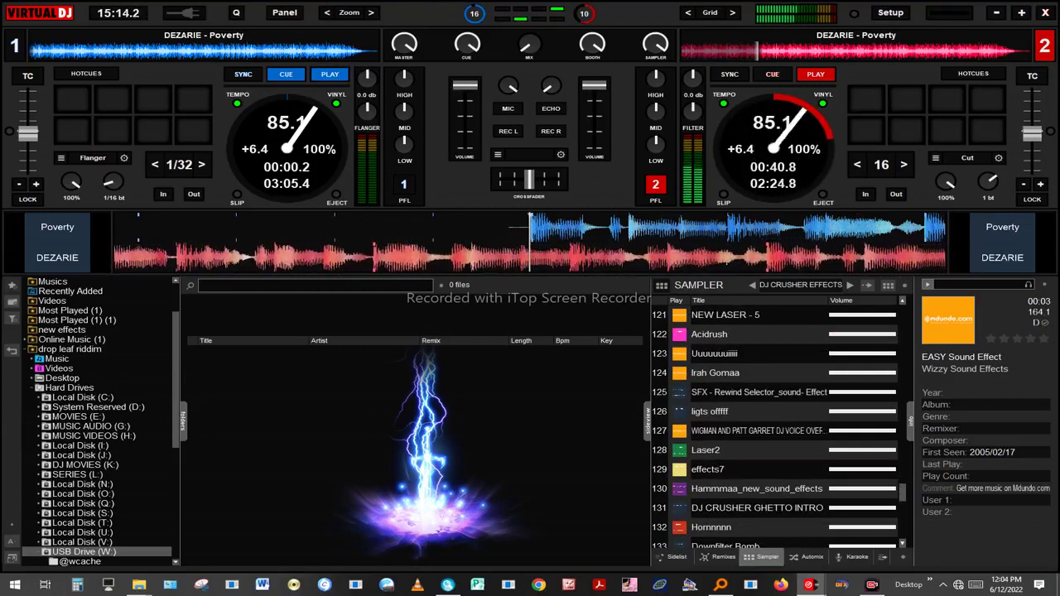
pyautogui.click(679, 354)
pyautogui.scroll(8, 680, 354)
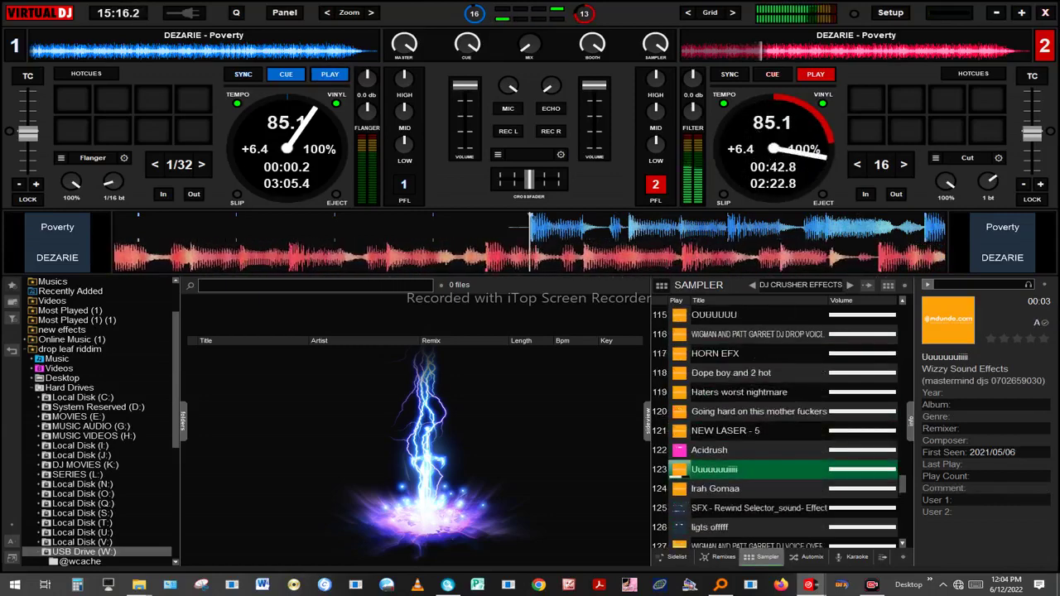
pyautogui.scroll(3, 680, 431)
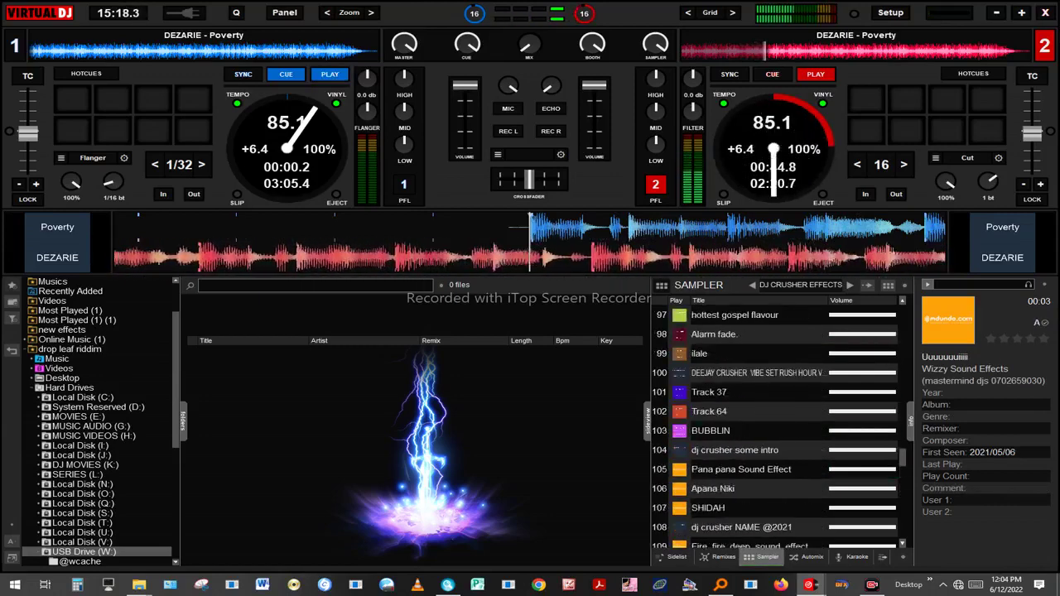
pyautogui.click(679, 509)
# Step: Trigger the SID_Glass_Smash and DJ GILANSEFFECTmp3 (1) samples from earlier in the sampler bank
pyautogui.scroll(2, 680, 509)
pyautogui.scroll(13, 778, 431)
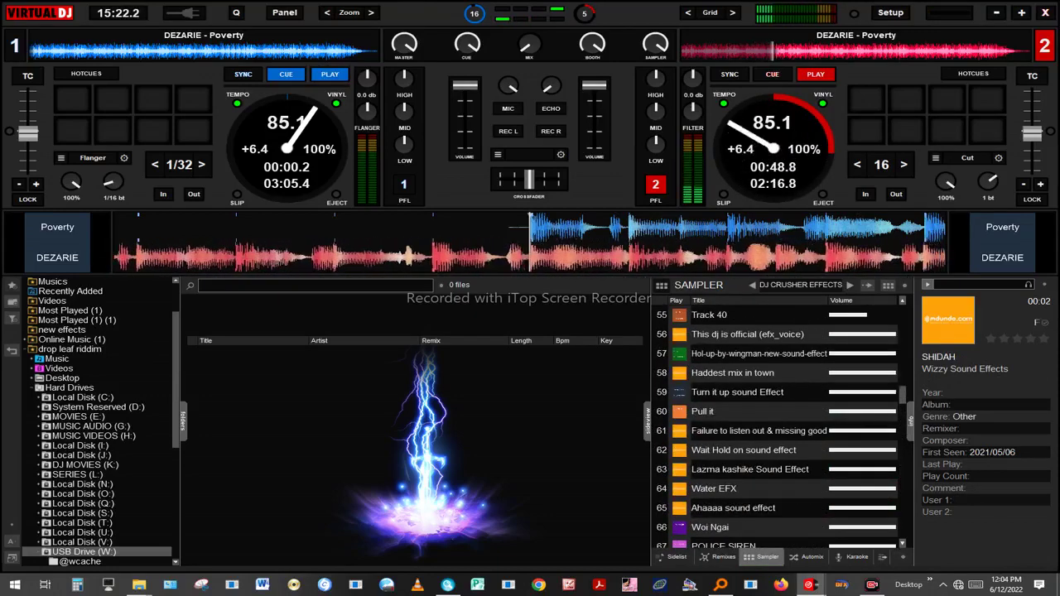
pyautogui.scroll(6, 778, 431)
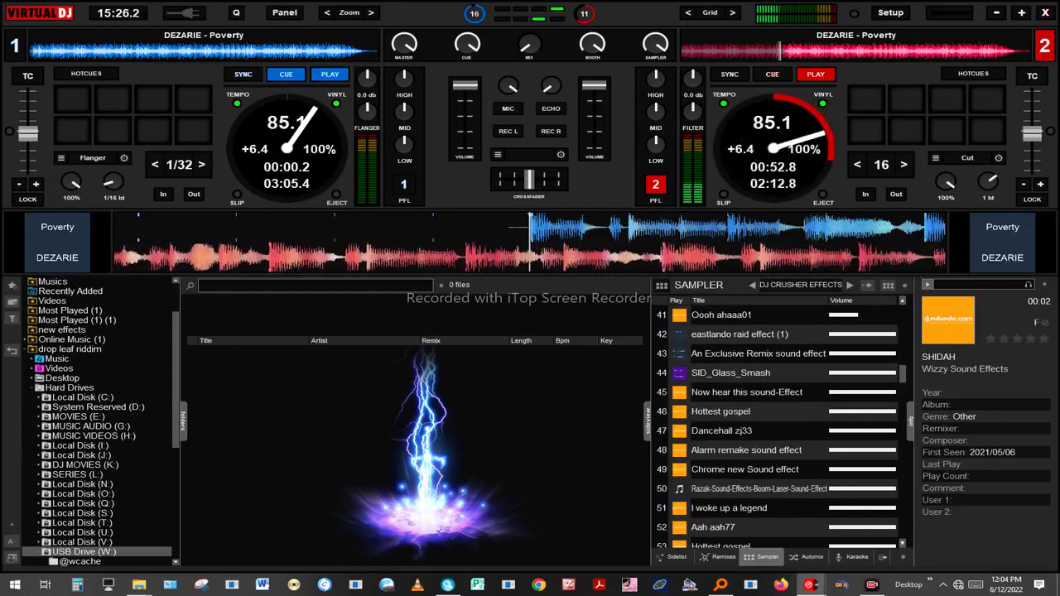
pyautogui.click(680, 372)
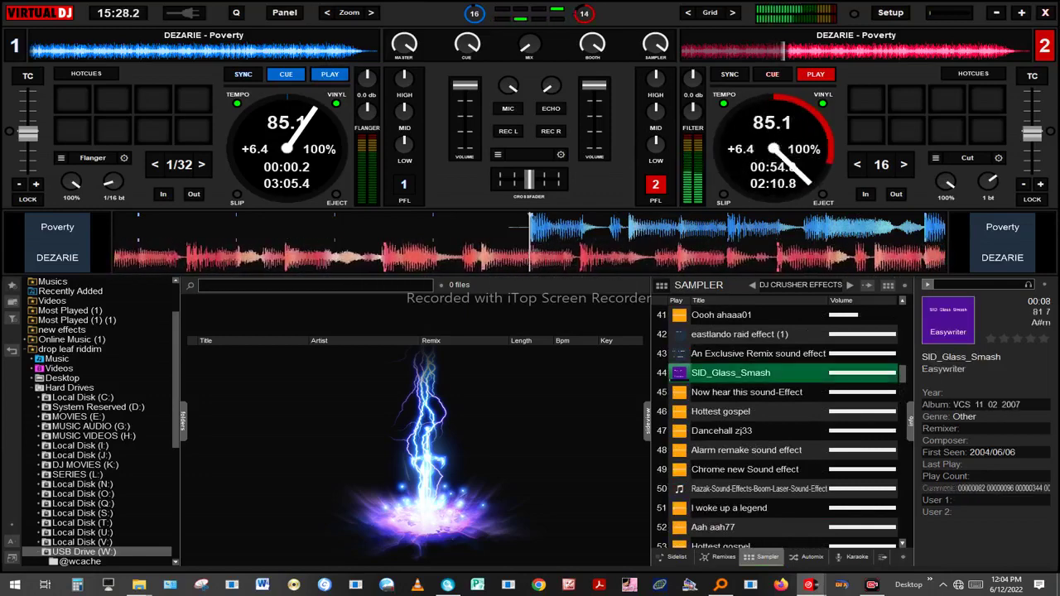
pyautogui.scroll(6, 779, 431)
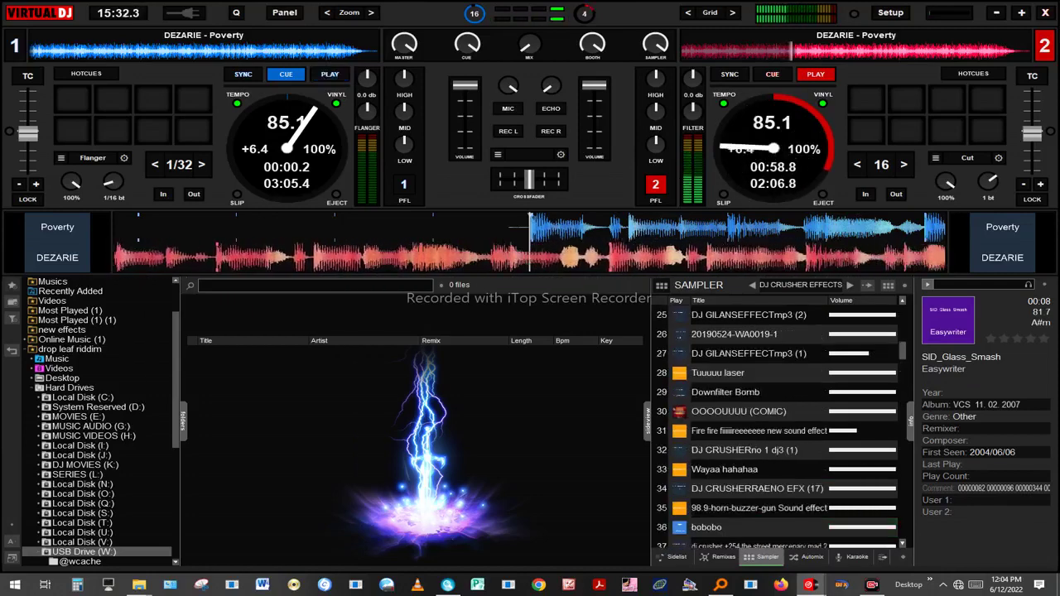
pyautogui.click(680, 354)
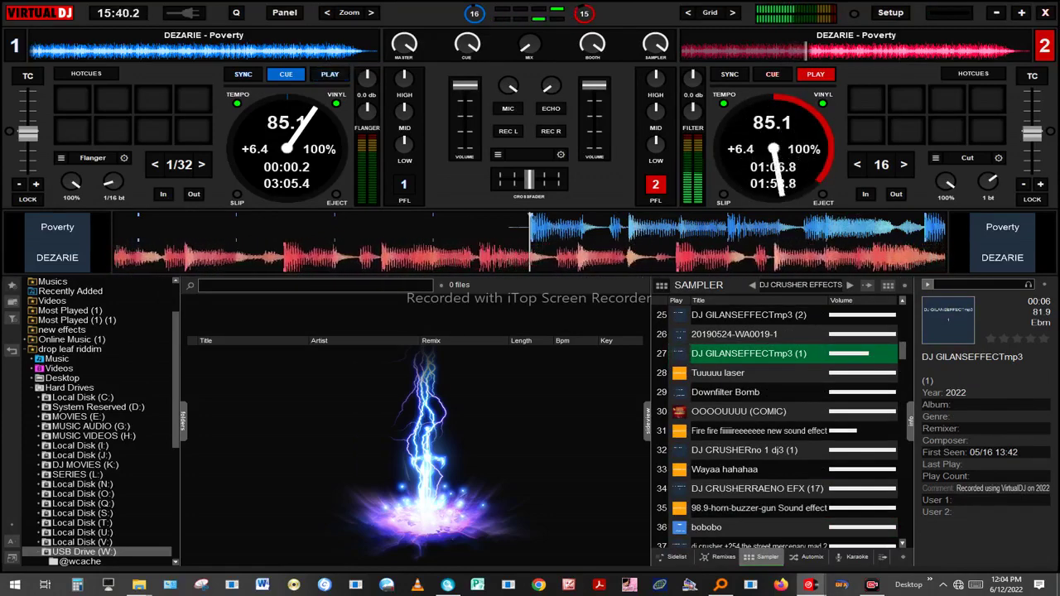
# Step: Search Local Music for "TOMOR" and load Don Carlos's "079 Tomorrow Is Another Day" onto deck 1
pyautogui.scroll(2, 97, 421)
pyautogui.click(62, 310)
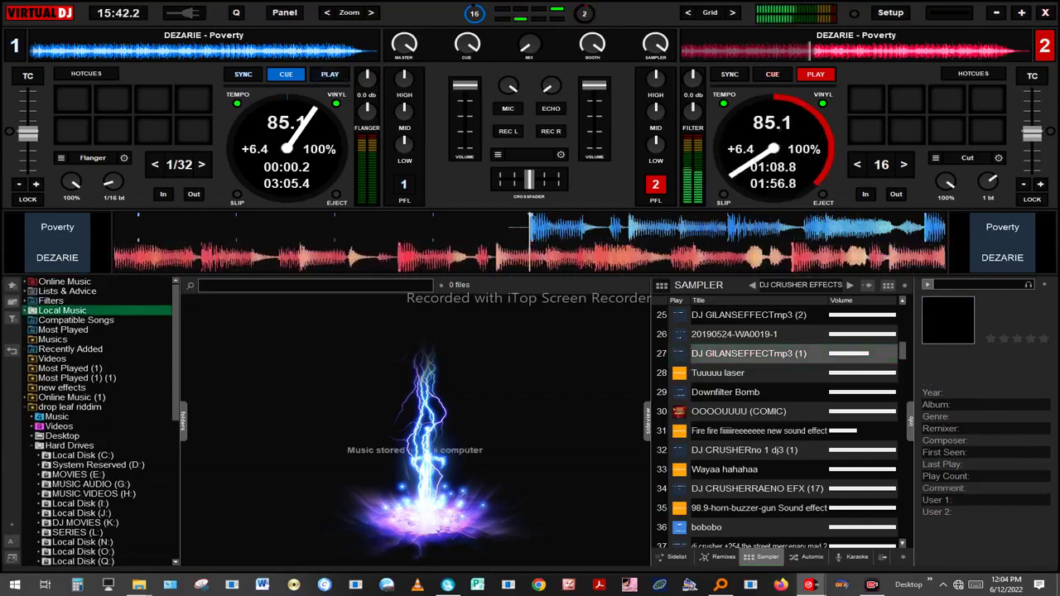
pyautogui.write('TO')
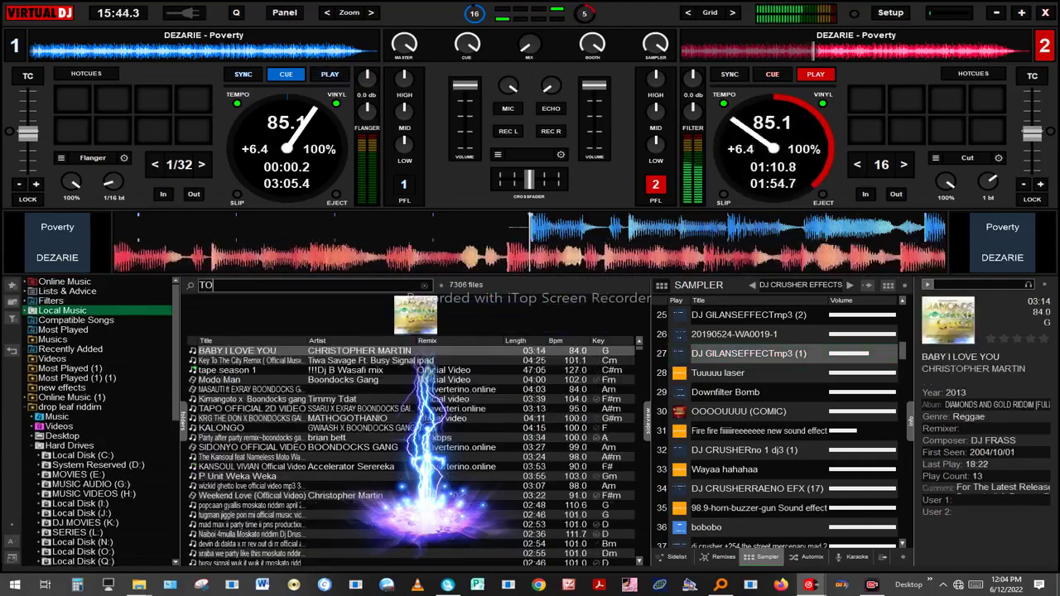
pyautogui.write('MOR')
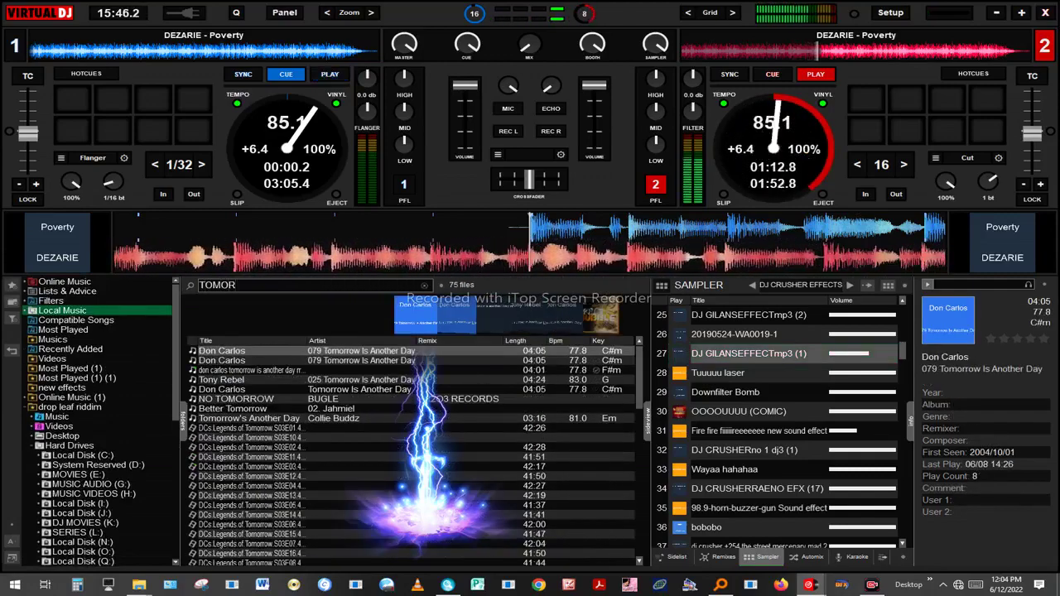
pyautogui.moveTo(222, 350); pyautogui.dragTo(248, 133)
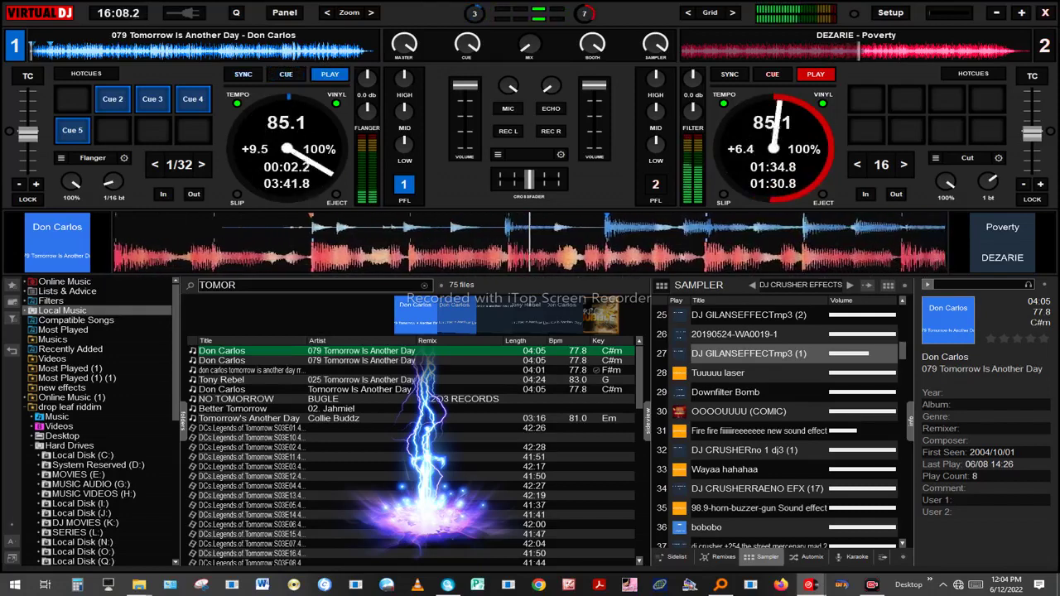
# Step: Make deck 2 active, search Local Music for "HALF PINT" and preview "Half pint-Substitute Lover" on deck 2
pyautogui.press('Tab')
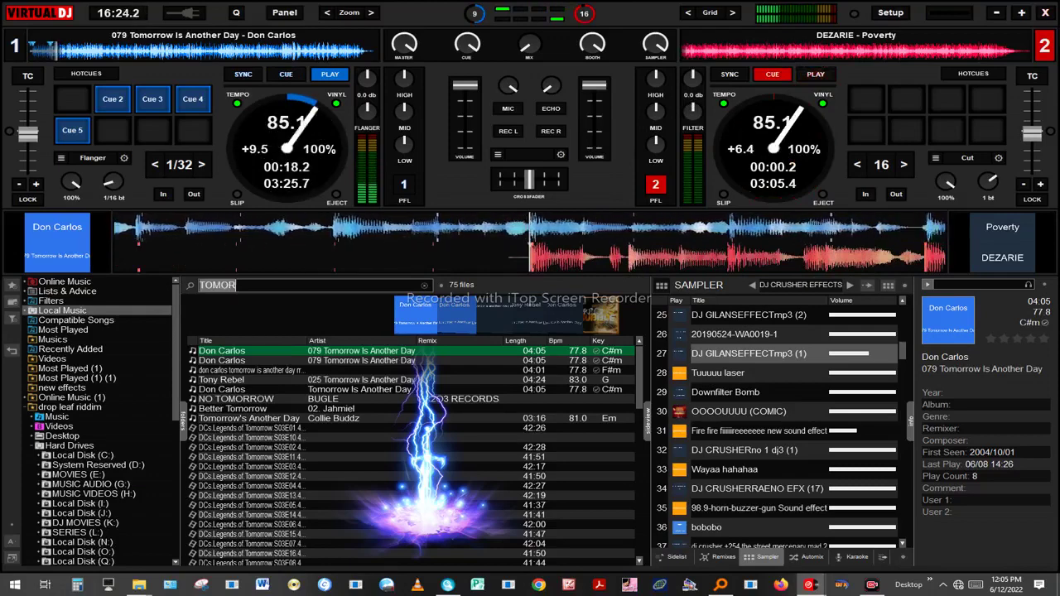
pyautogui.write('HA')
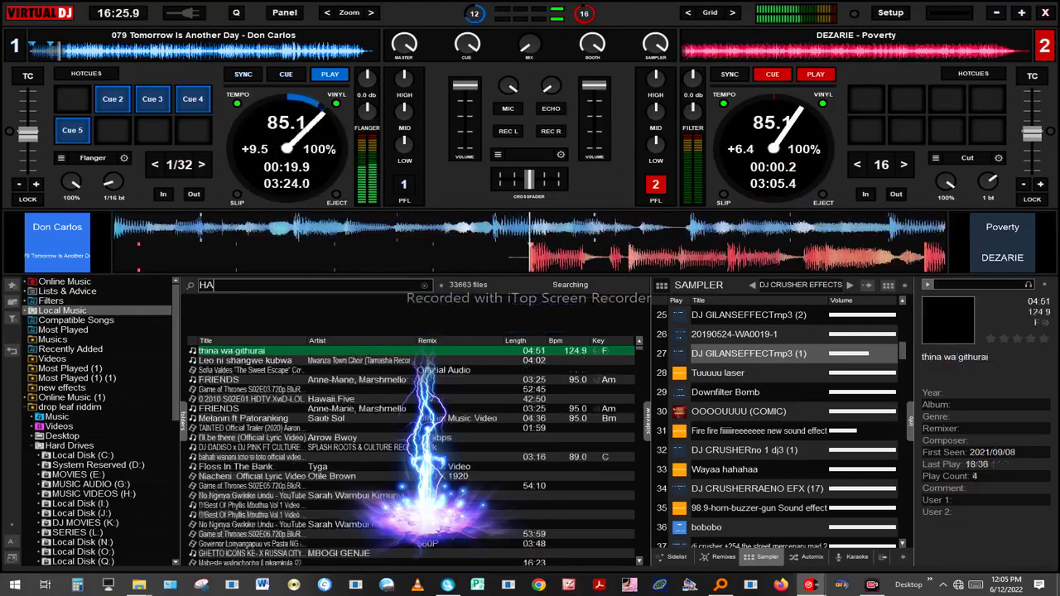
pyautogui.write('LF PINT')
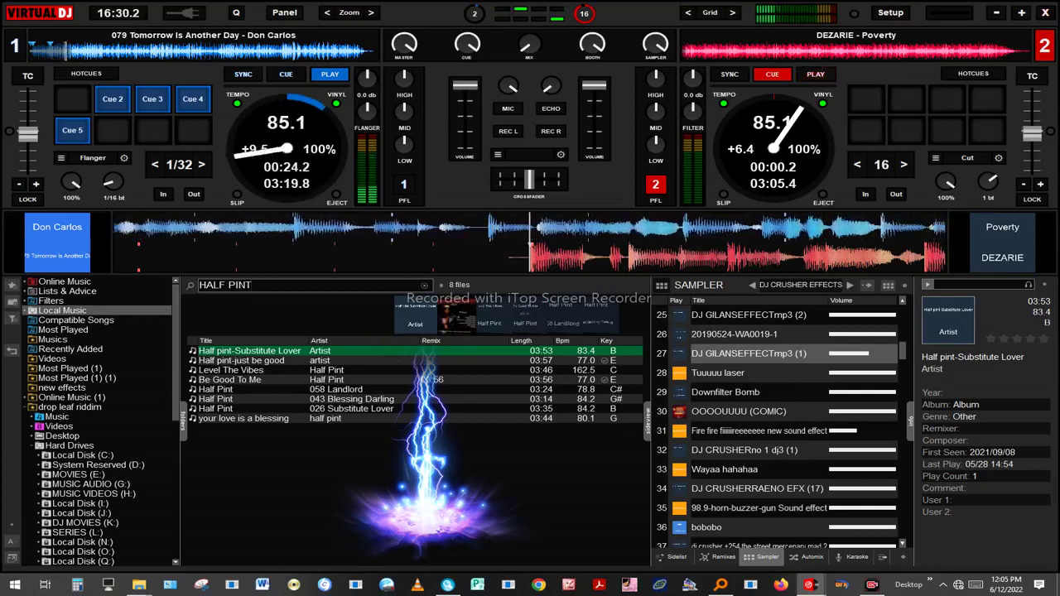
pyautogui.press('Return')
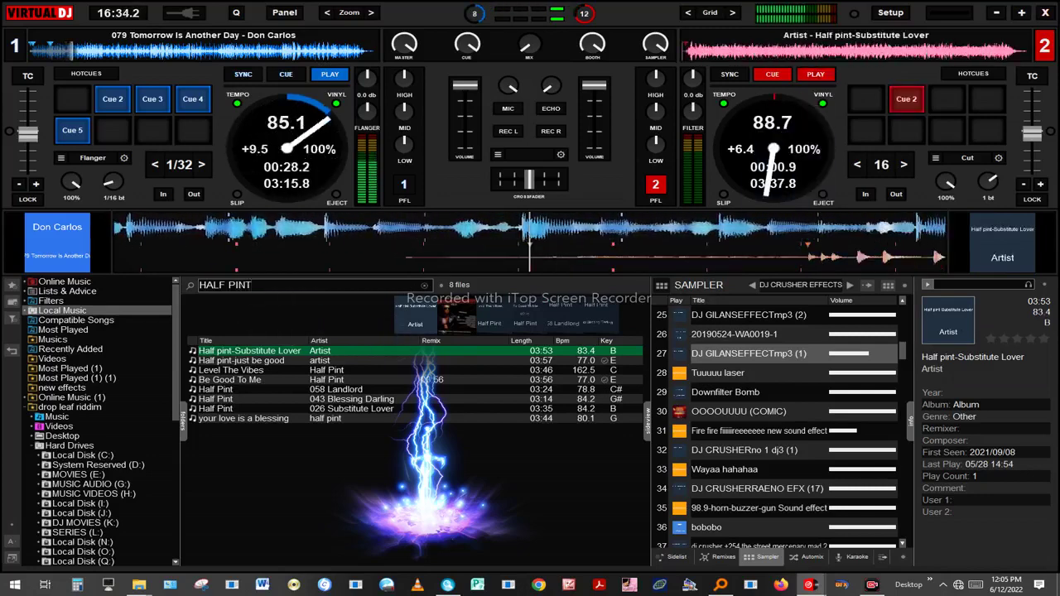
pyautogui.press('space')
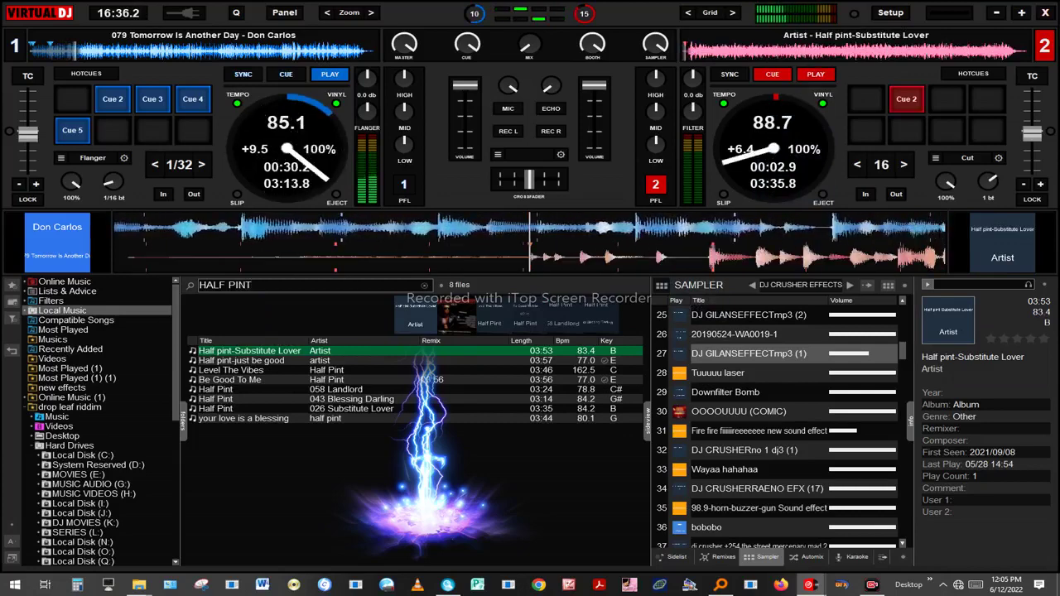
# Step: Replace the song on deck 2 with Half Pint's "Be Good To Me" from the search results
pyautogui.press('Down')
pyautogui.press('Down')
pyautogui.press('Down')
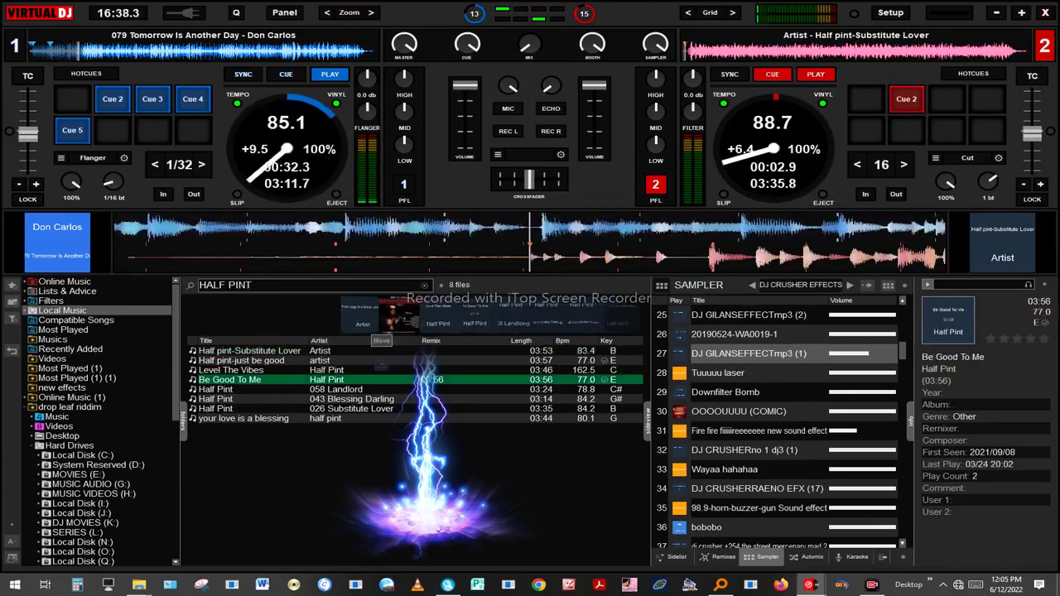
pyautogui.hotkey('ctrl', 'Right')
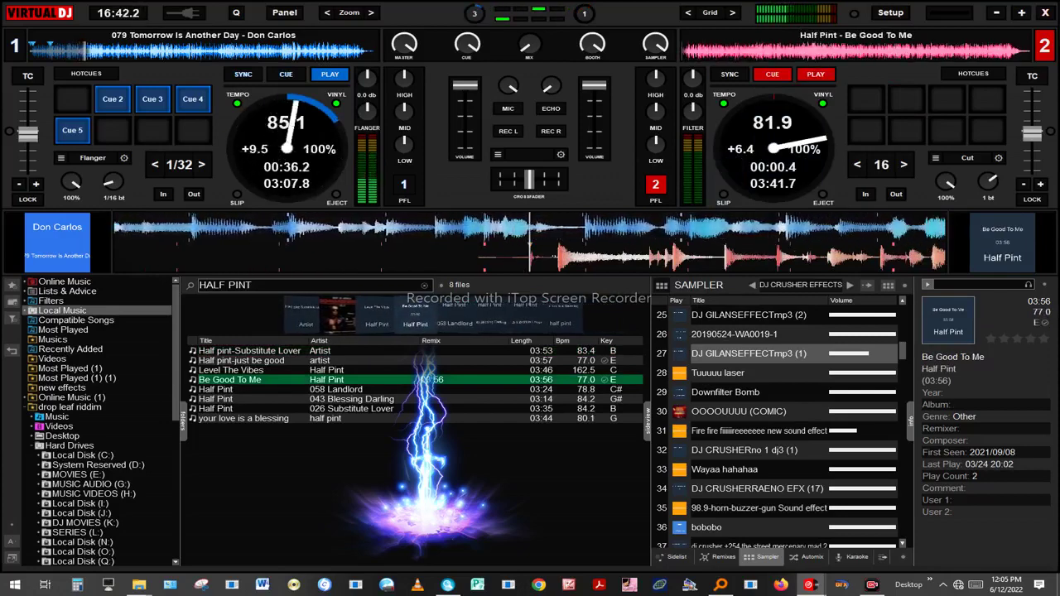
# Step: Match deck 2's tempo to deck 1's 85.1 BPM and start "Be Good To Me" from hot cue 2 at 00:00.6
pyautogui.press('s')
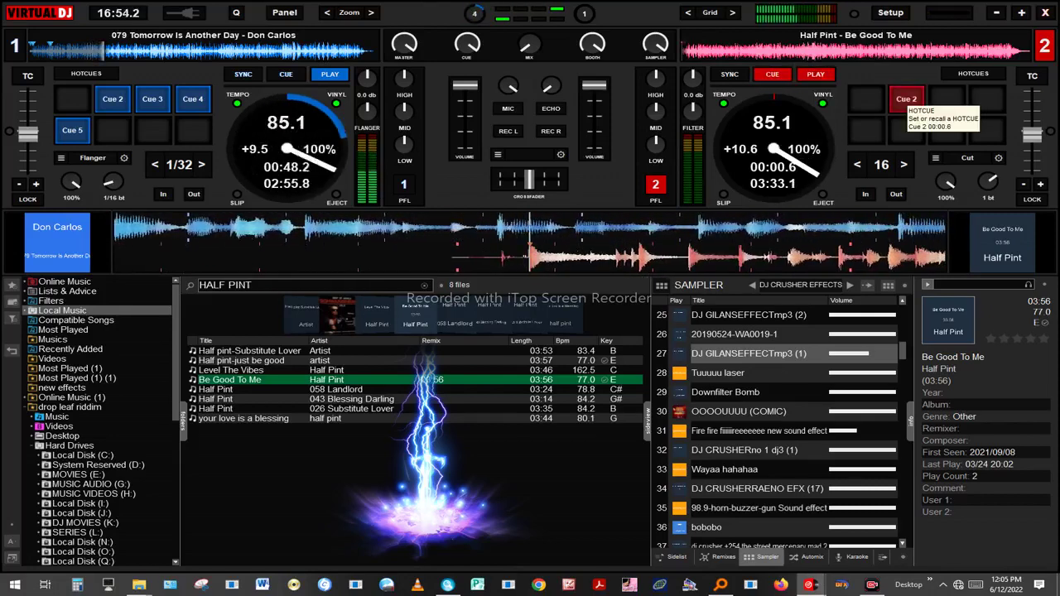
pyautogui.click(907, 99)
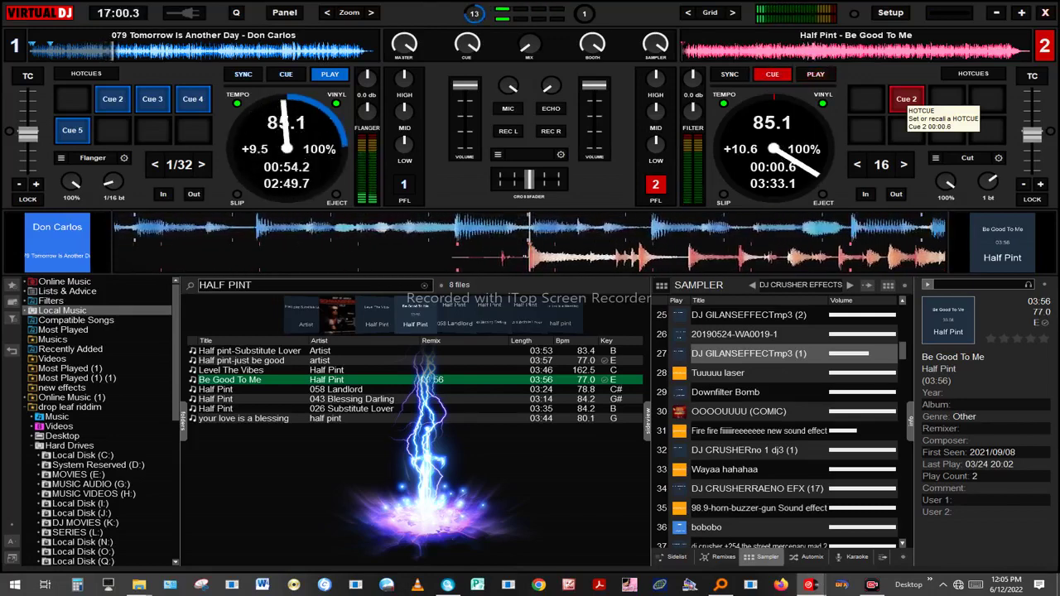
pyautogui.click(907, 100)
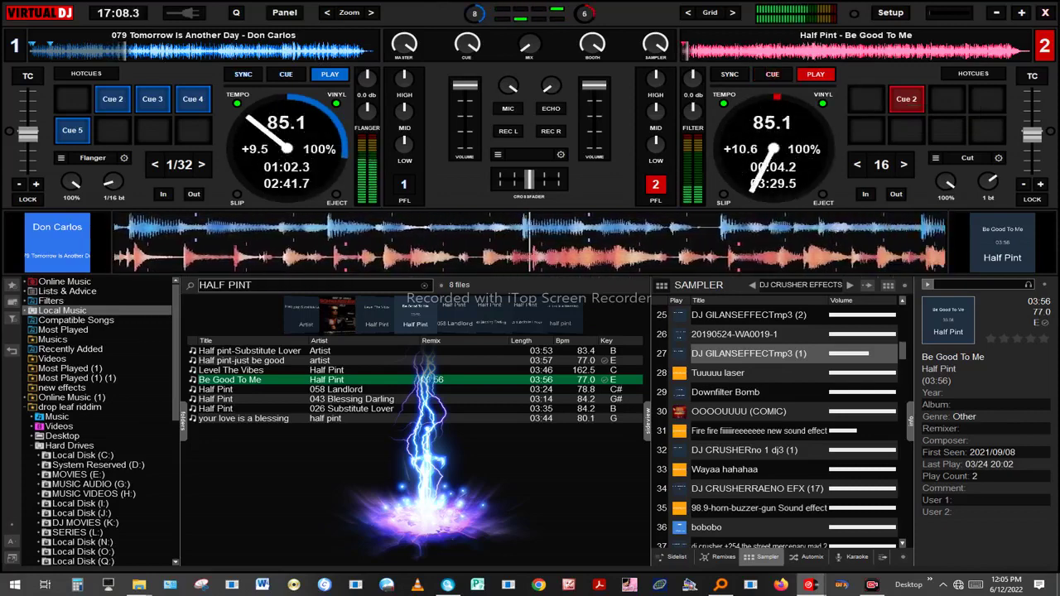
# Step: Turn down deck 1's low EQ and lower its volume to 73%
pyautogui.moveTo(404, 144); pyautogui.dragTo(404, 169)
pyautogui.moveTo(466, 85); pyautogui.dragTo(466, 101)
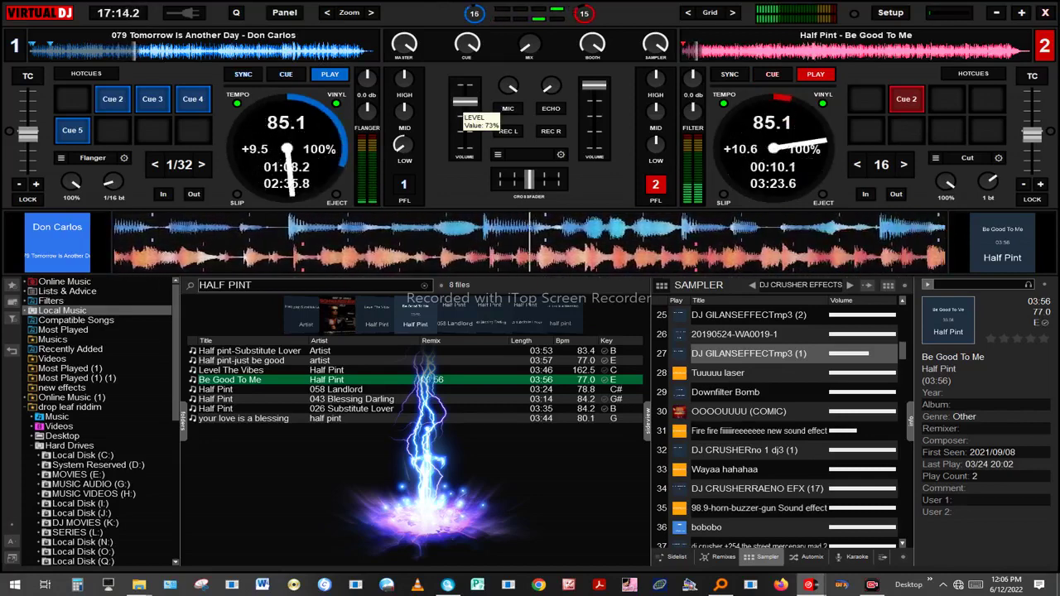
# Step: Lower deck 1's volume further and scratch "Tomorrow Is Another Day" on its waveform to take the song out of the mix
pyautogui.moveTo(464, 101); pyautogui.dragTo(465, 108)
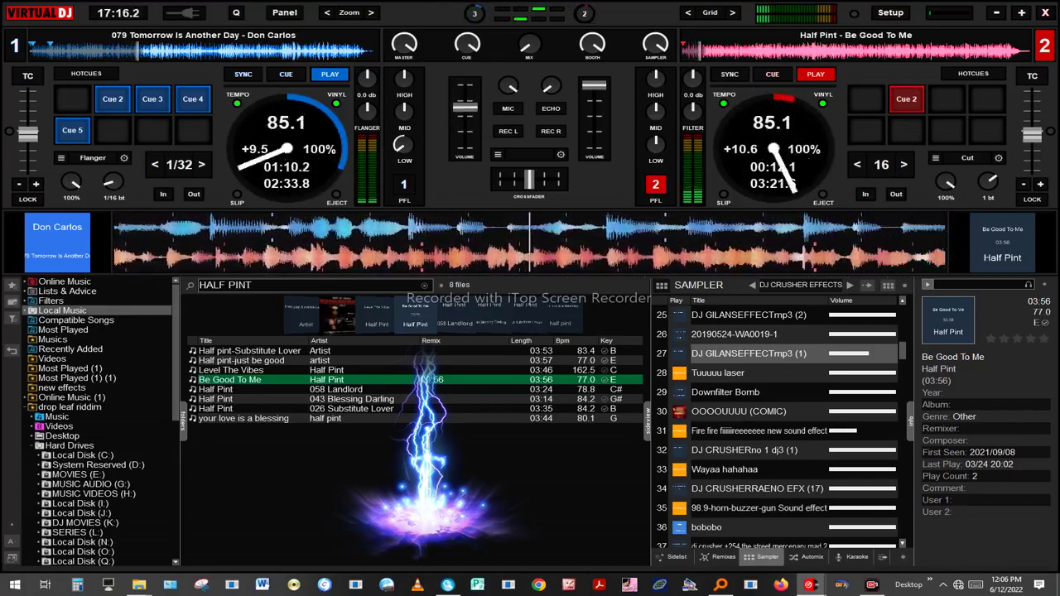
pyautogui.moveTo(464, 228); pyautogui.dragTo(526, 227)
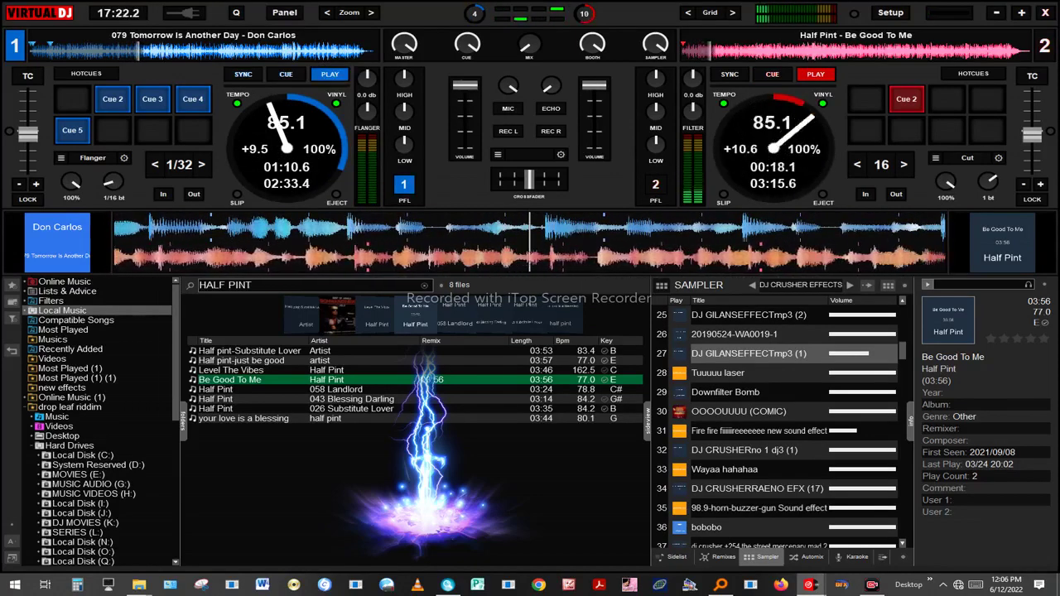
# Step: Play the "DJ GILANSEFFECTmp3 (1)" sample and restart "Be Good To Me" on deck 2 from hot cue 2
pyautogui.click(679, 353)
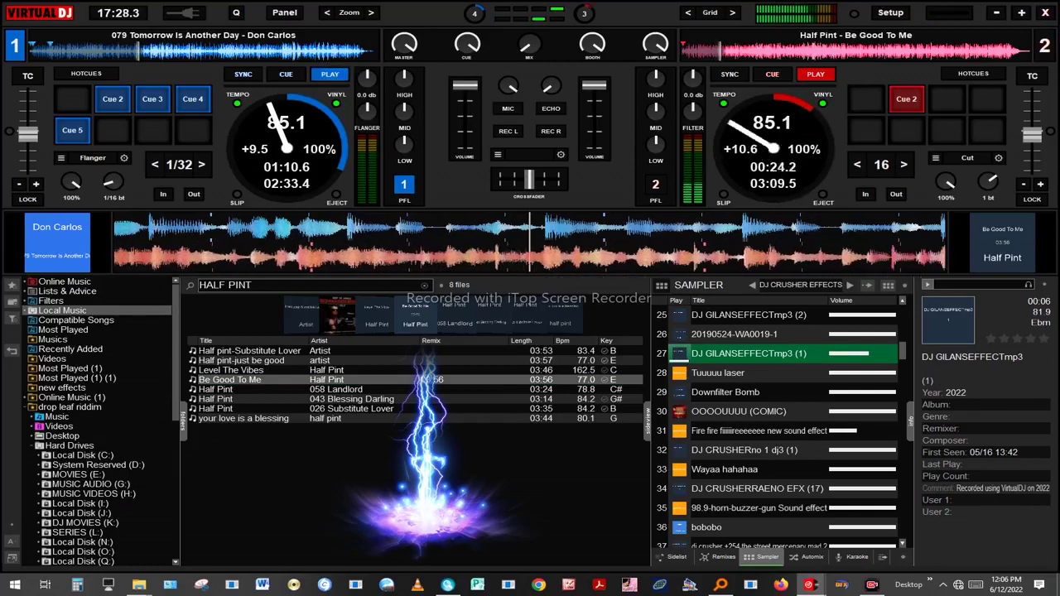
pyautogui.click(913, 102)
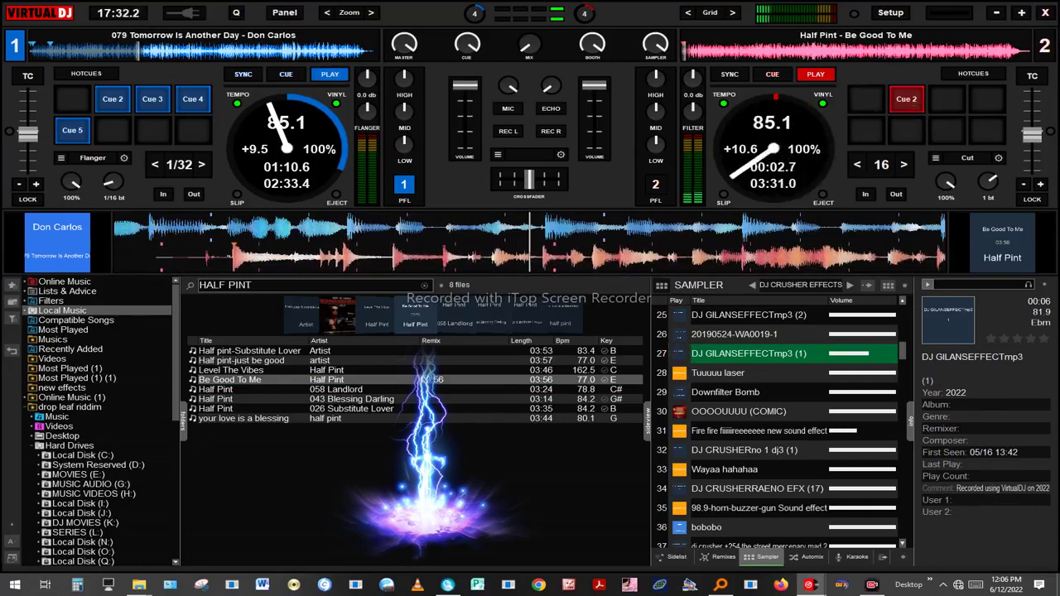
# Step: Play the samples "get ready", "ALL THE HITS", "20170522-WA0000" and "smoking" over deck 2's song
pyautogui.scroll(5, 787, 427)
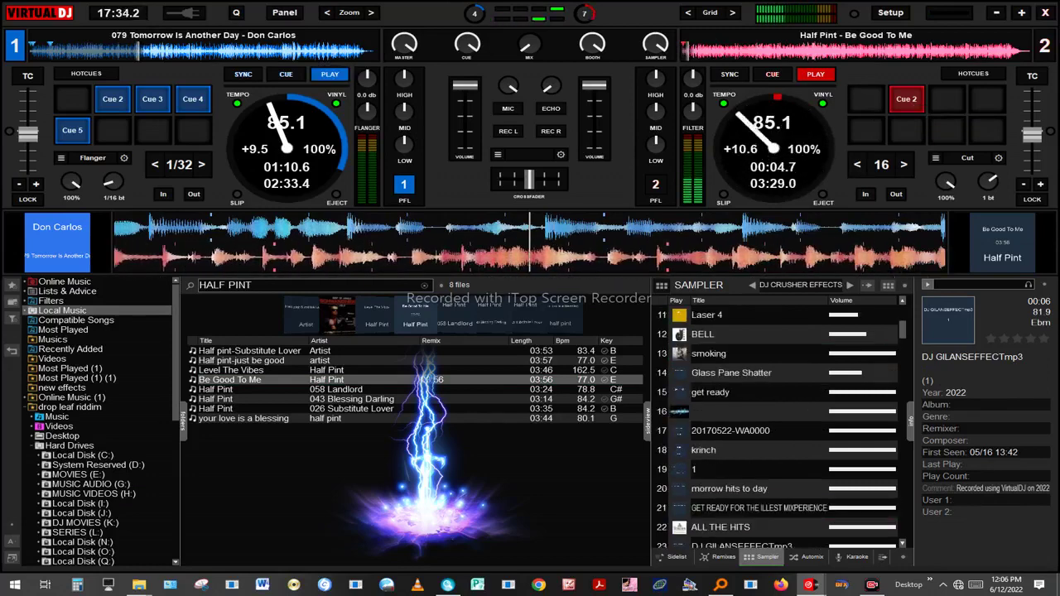
pyautogui.click(680, 393)
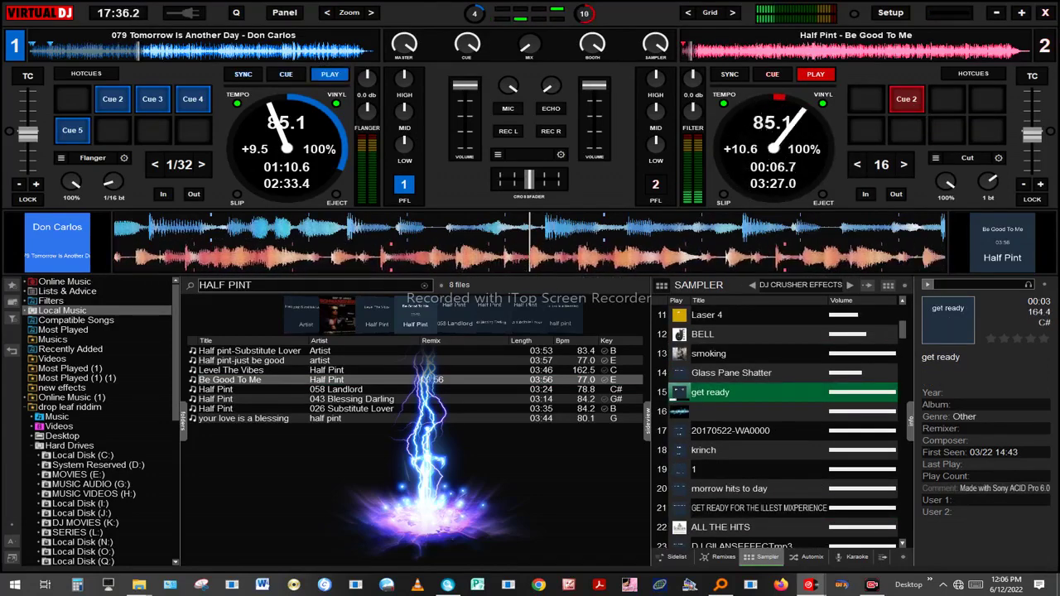
pyautogui.click(680, 527)
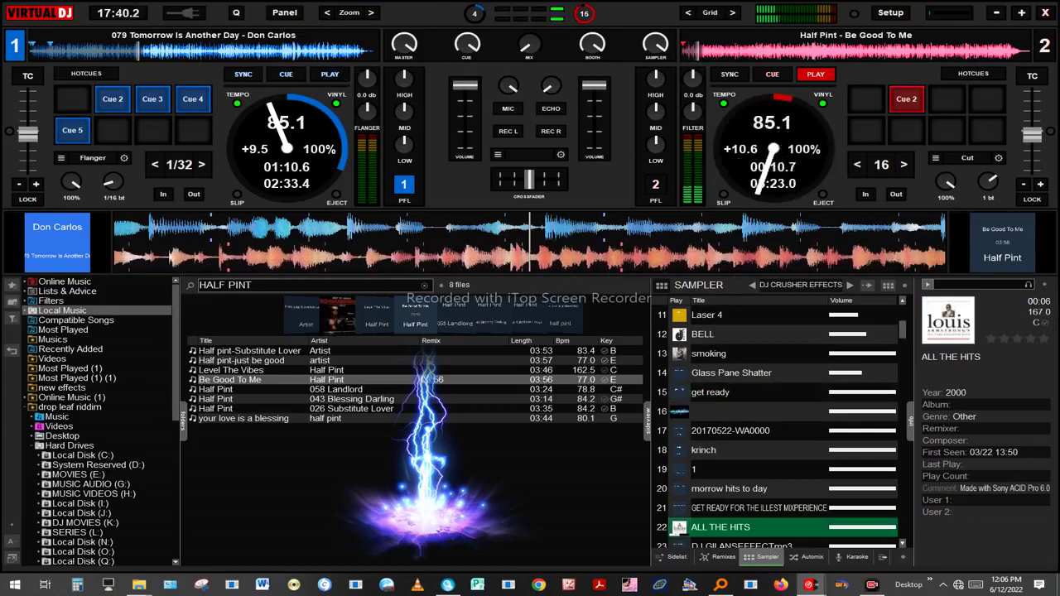
pyautogui.click(680, 431)
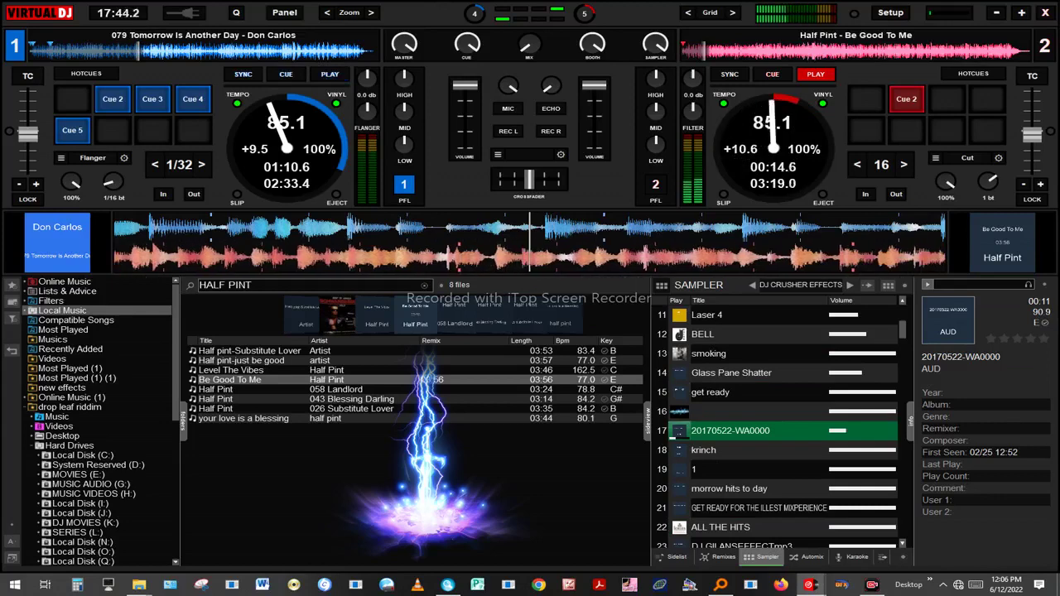
pyautogui.click(681, 353)
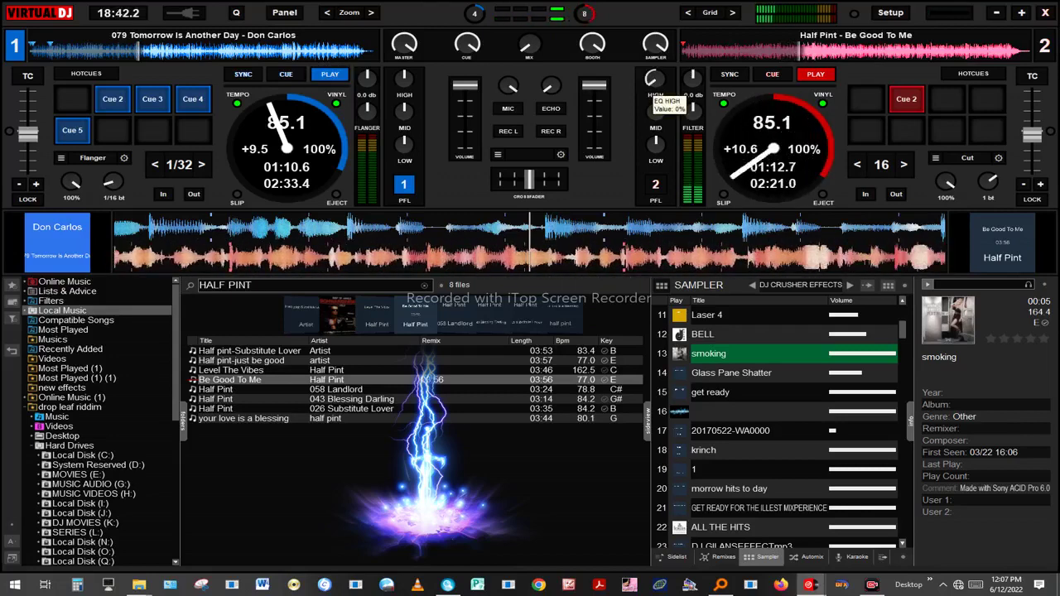
# Step: Cut deck 2's high EQ to 0% and lower its volume slightly
pyautogui.click(654, 79)
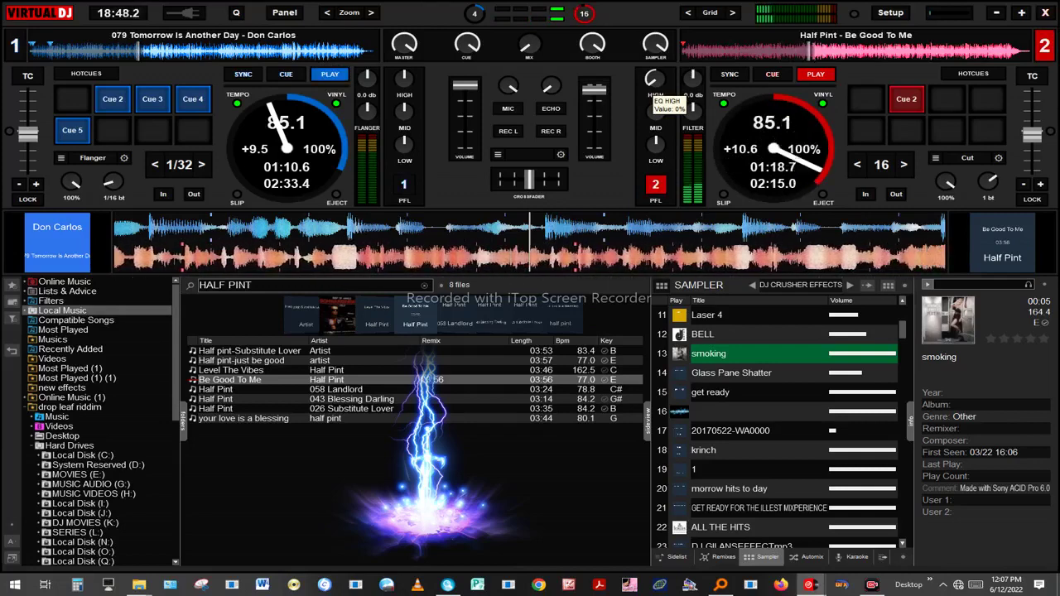
pyautogui.moveTo(594, 89); pyautogui.dragTo(594, 98)
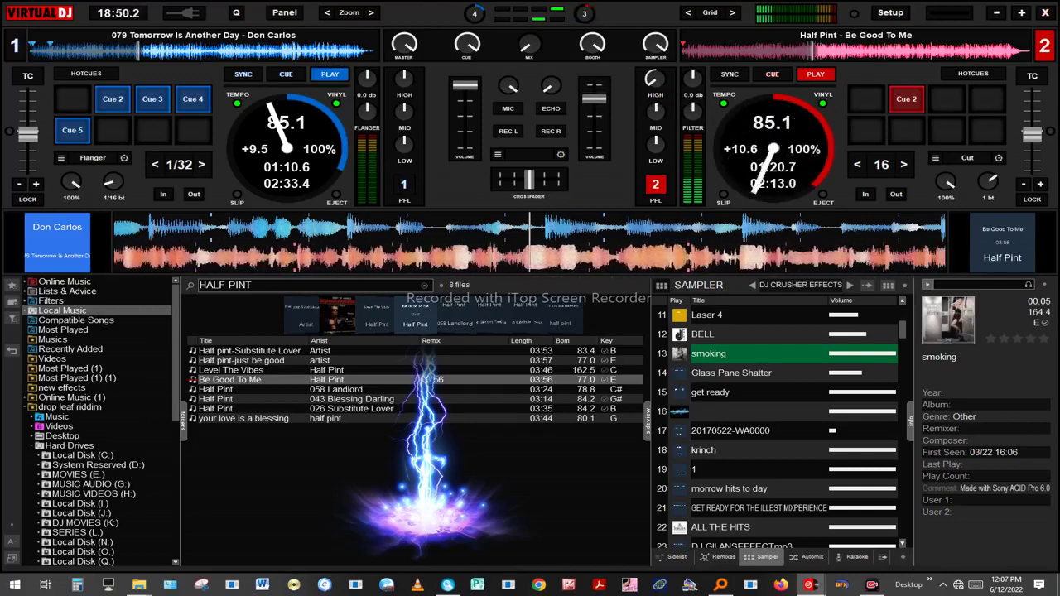